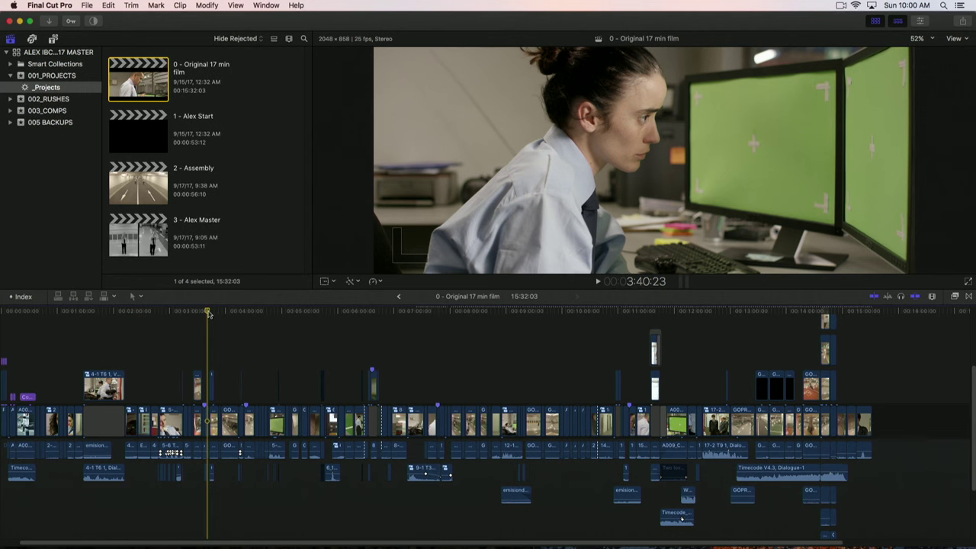
Step: Step one frame forward and back to settle on the corridor shot
{"action": "left_click", "coordinate": [208, 314]}
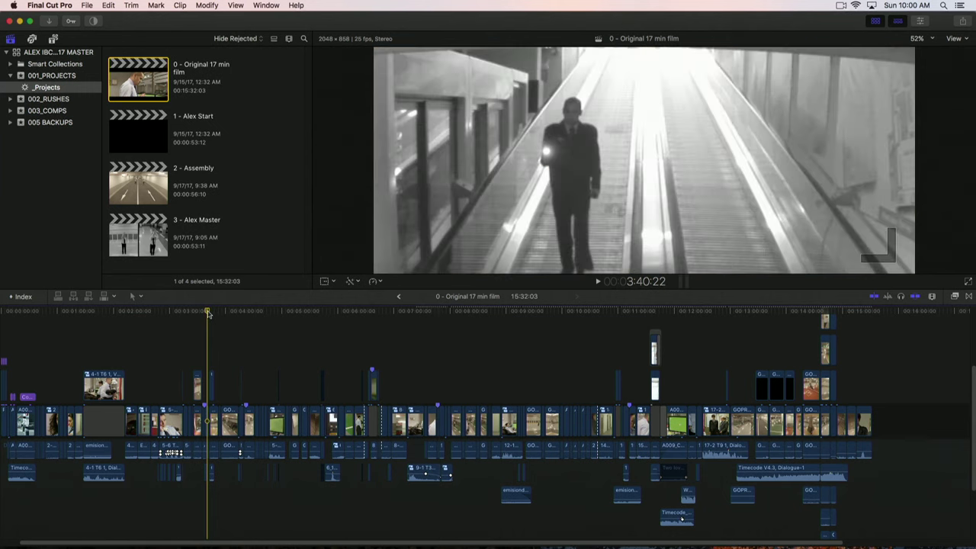
{"action": "key", "text": "Right"}
{"action": "key", "text": "Left"}
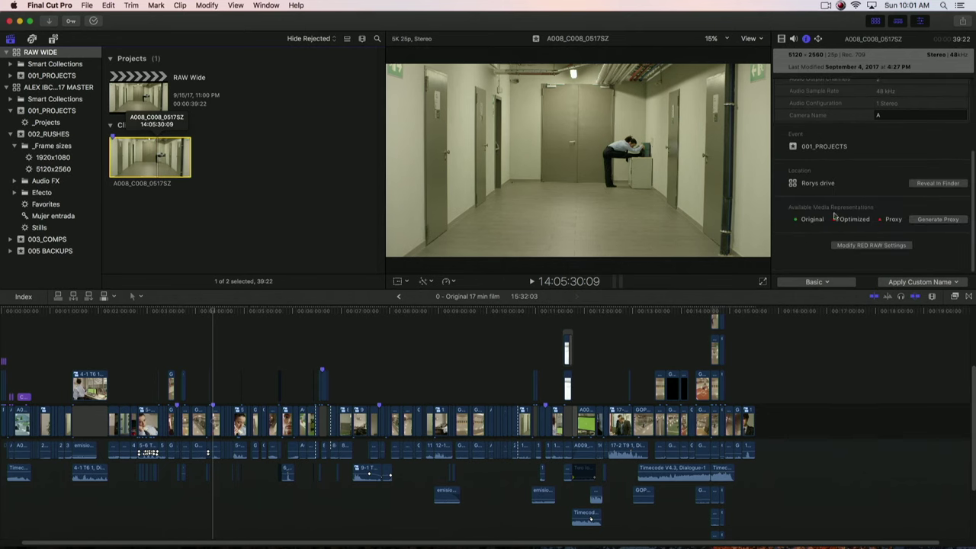
Step: Raise A008_C008_0517SZ's RED RAW exposure to 2.2, then show the RAW WIDE library properties
{"action": "left_click", "coordinate": [874, 245]}
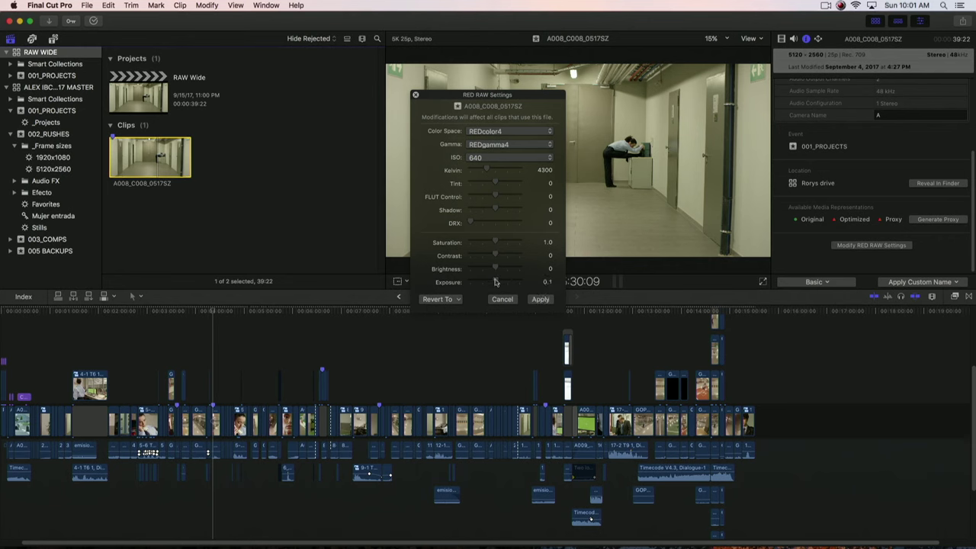
{"action": "left_click_drag", "start_coordinate": [495, 282], "coordinate": [506, 281]}
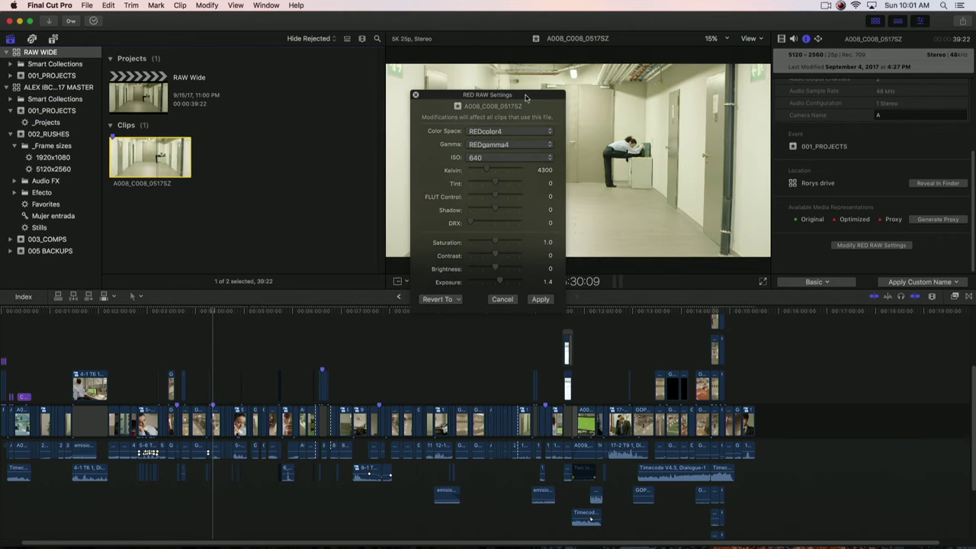
{"action": "left_click_drag", "start_coordinate": [525, 97], "coordinate": [330, 104]}
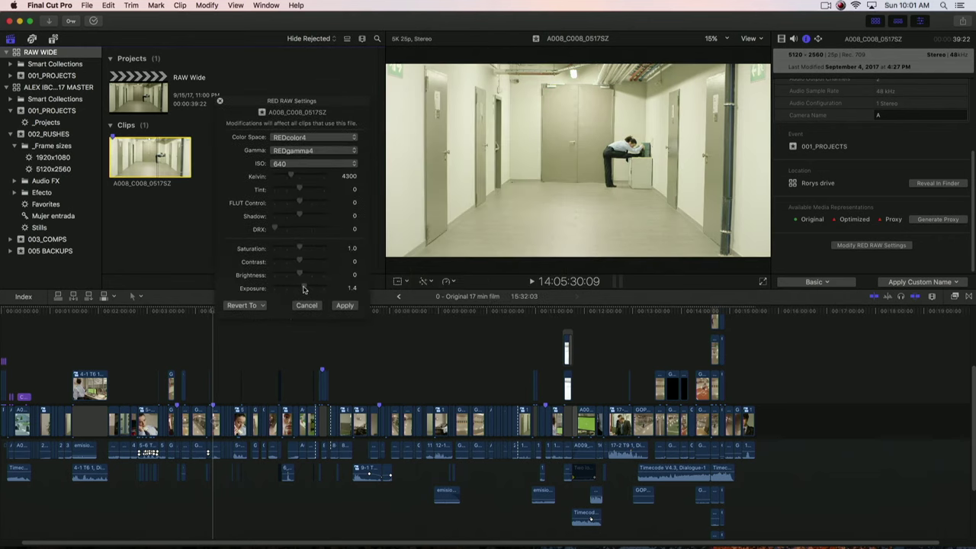
{"action": "left_click_drag", "start_coordinate": [304, 289], "coordinate": [298, 289]}
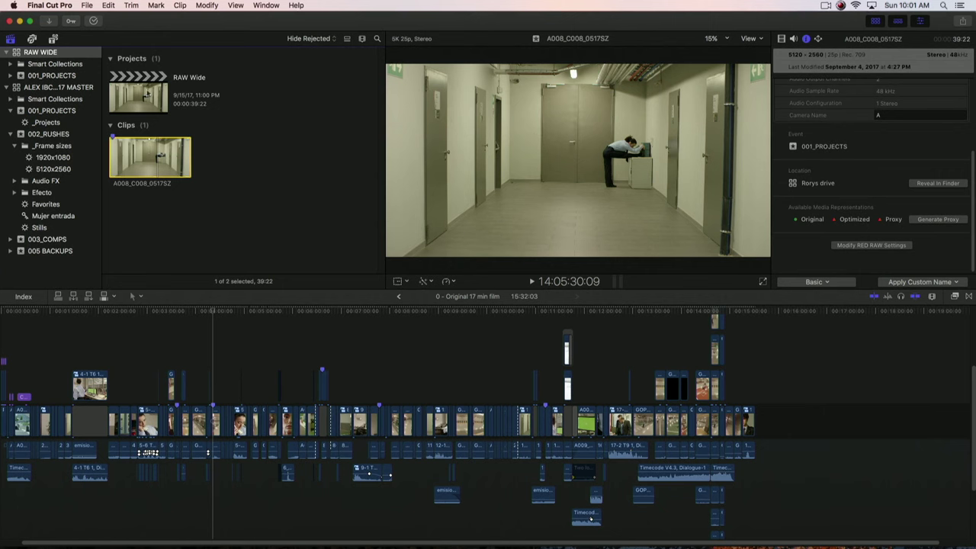
{"action": "left_click", "coordinate": [18, 53]}
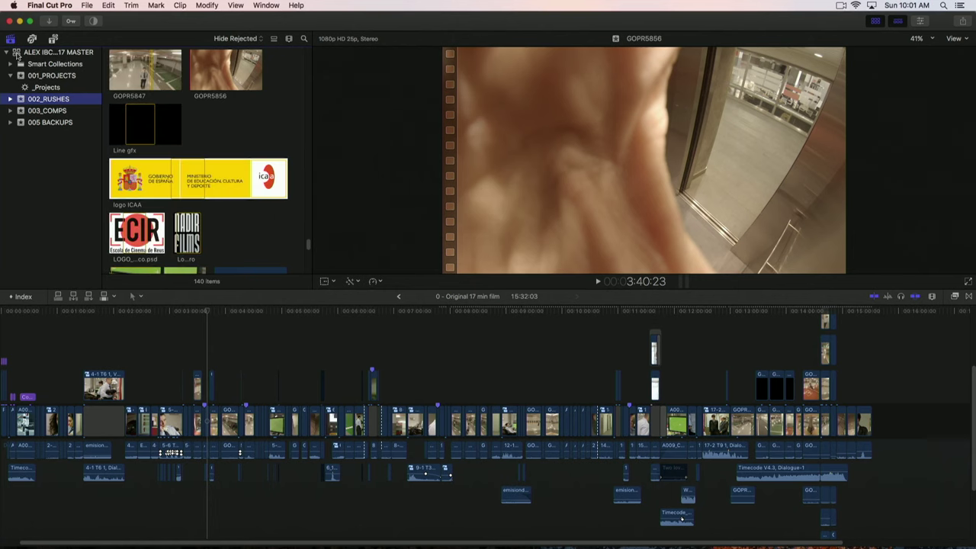
Step: Expand the master library's _Frame sizes folder and list the 49 clips in 5120x2560
{"action": "left_click", "coordinate": [16, 55]}
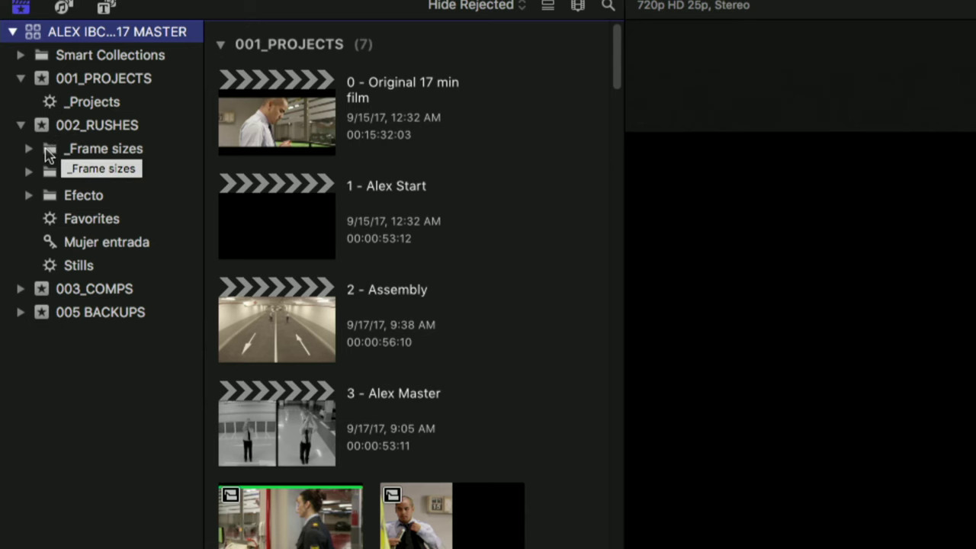
{"action": "left_click", "coordinate": [31, 150]}
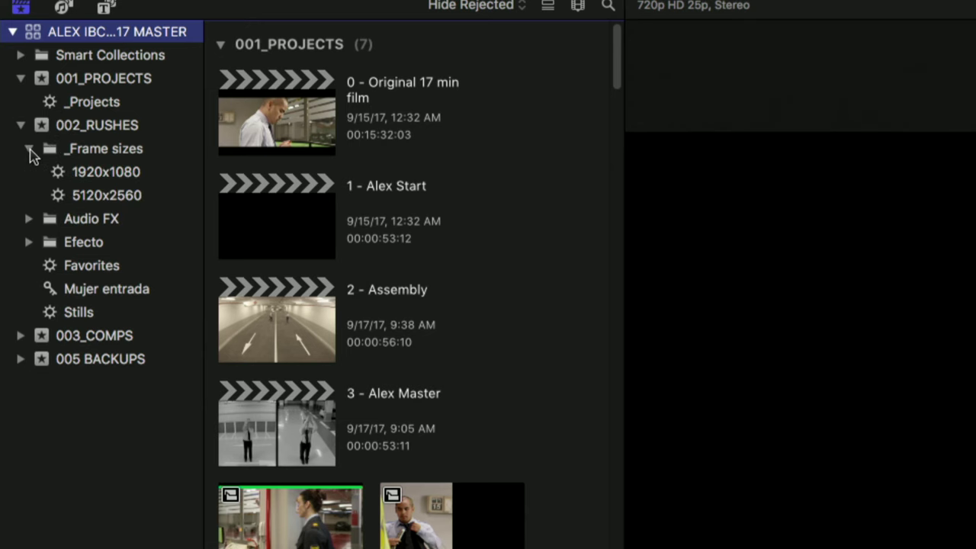
{"action": "left_click", "coordinate": [62, 177]}
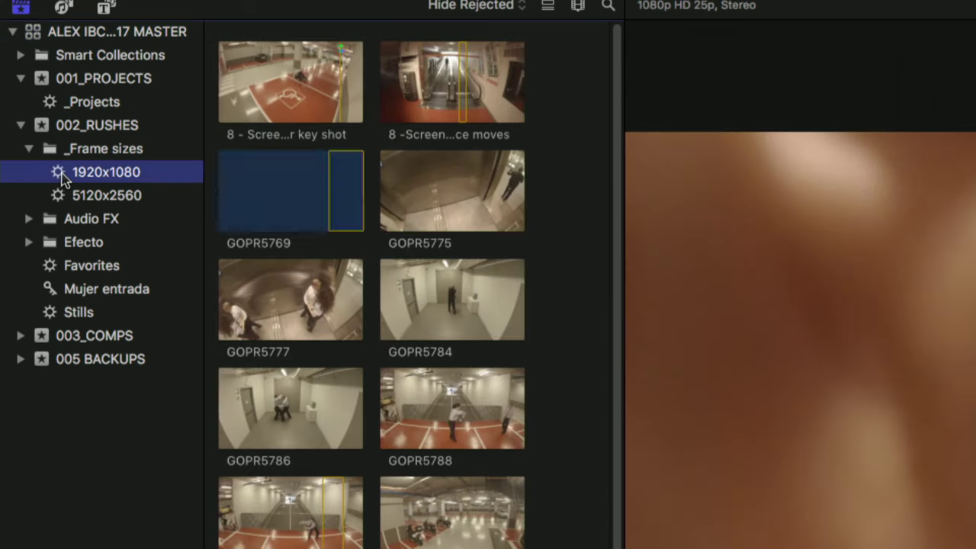
{"action": "left_click", "coordinate": [64, 197]}
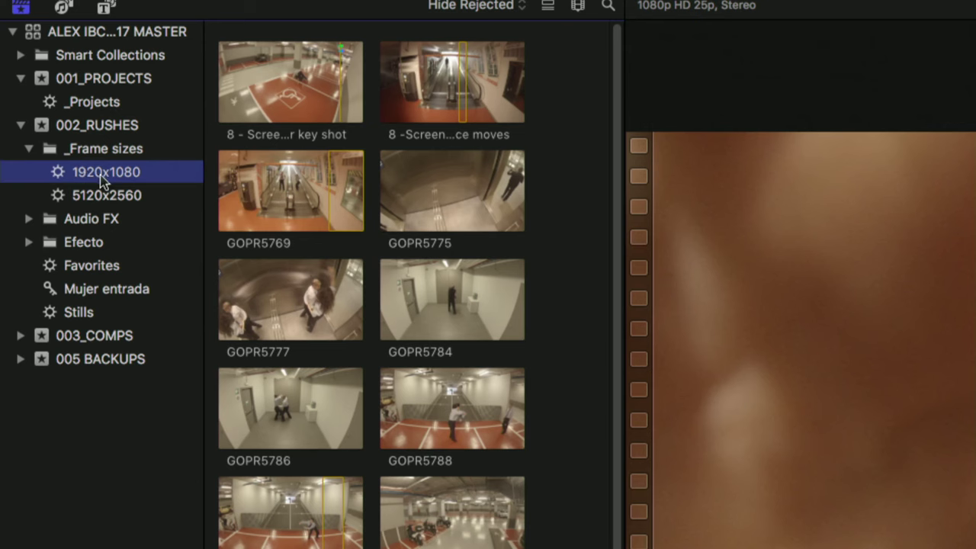
{"action": "left_click", "coordinate": [79, 200]}
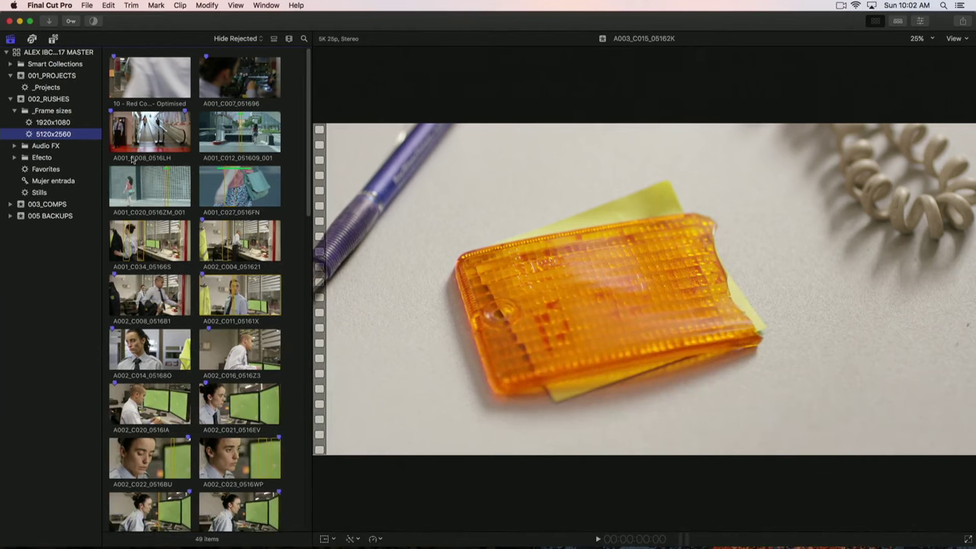
{"action": "scroll", "coordinate": [148, 174], "scroll_direction": "down", "scroll_amount": 10}
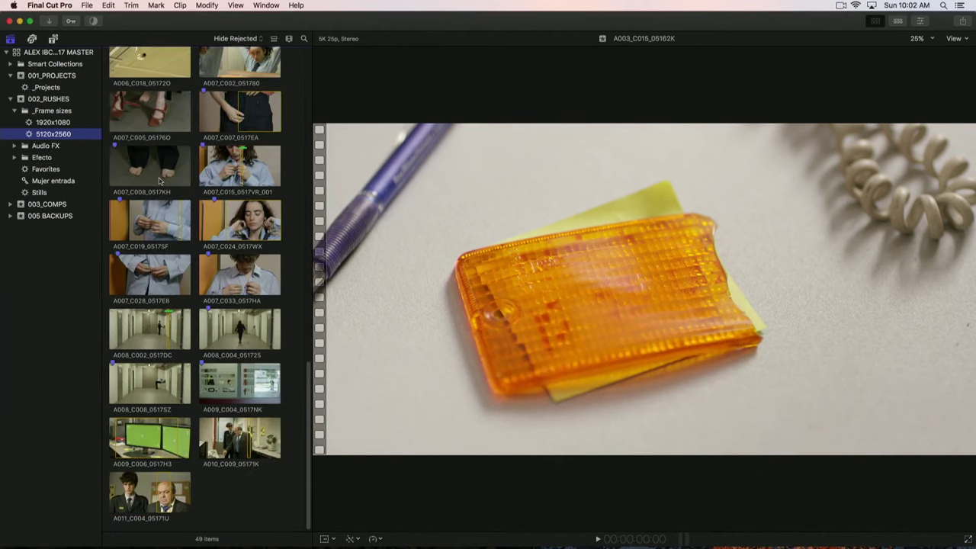
{"action": "scroll", "coordinate": [160, 180], "scroll_direction": "up", "scroll_amount": 10}
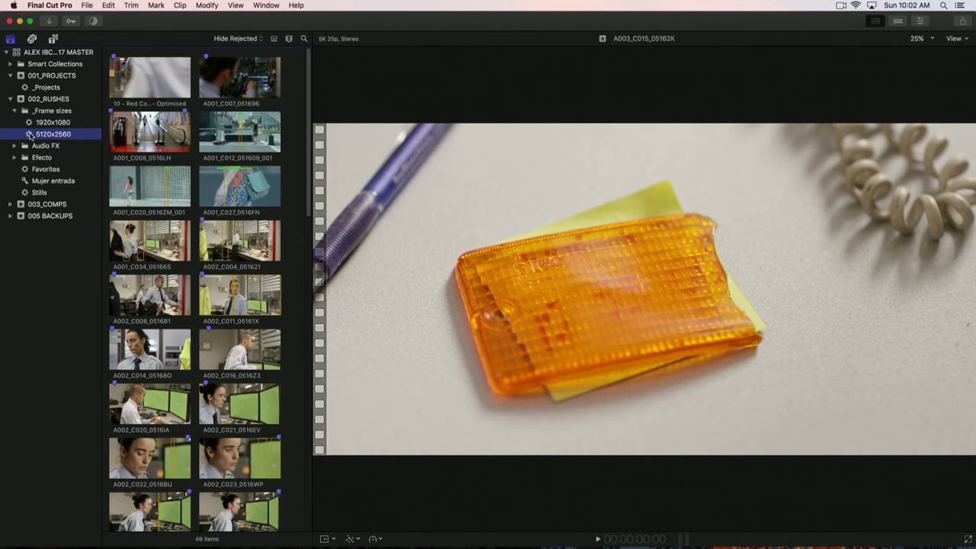
Step: Check the 5120x2560 collection's rules, then filter it to its 7 Favorites
{"action": "double_click", "coordinate": [30, 135]}
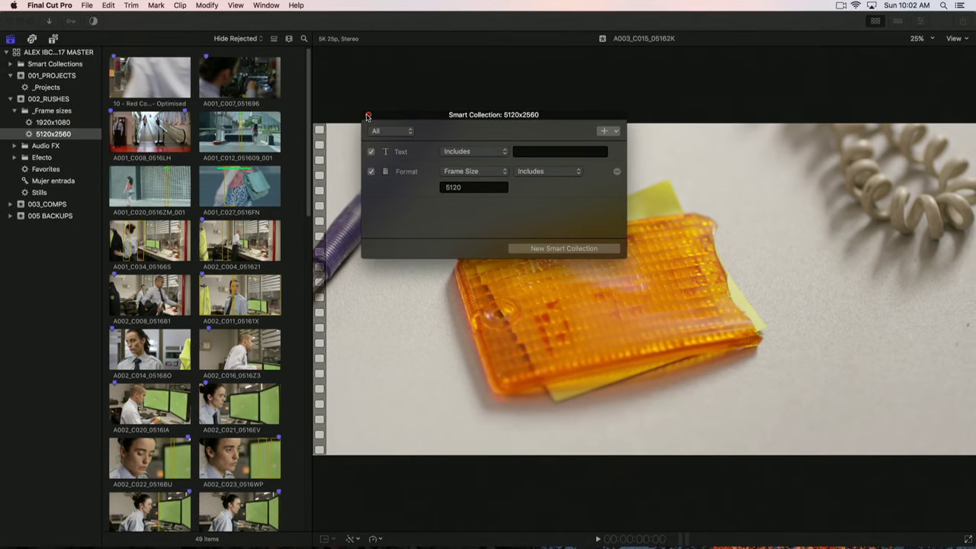
{"action": "left_click", "coordinate": [368, 115]}
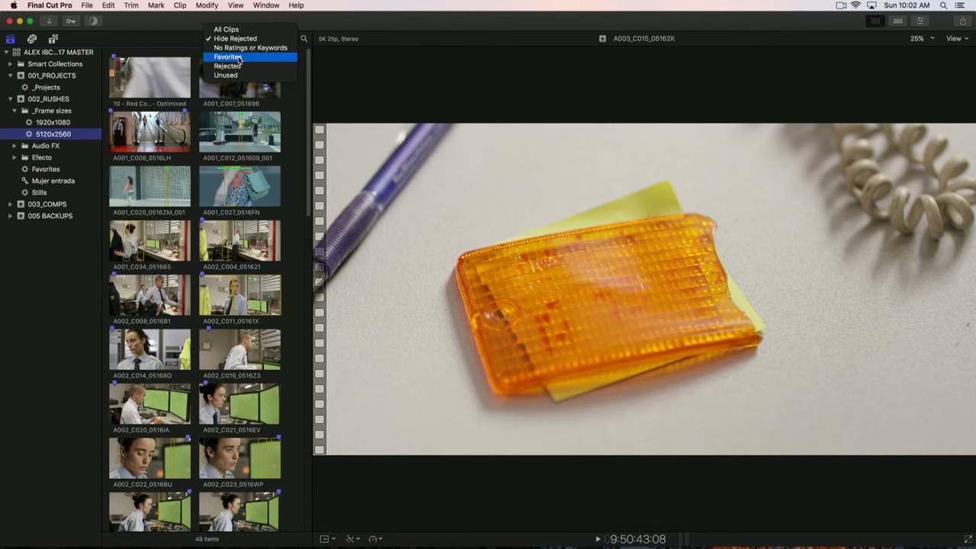
{"action": "left_click", "coordinate": [238, 58]}
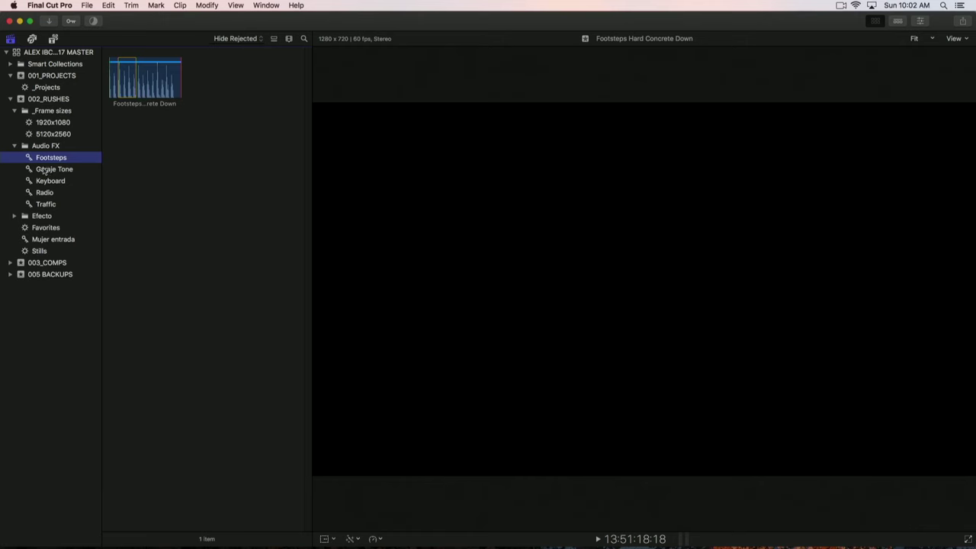
Step: Browse the Garaje Tone, Keyboard, Radio and Traffic sound effect collections
{"action": "left_click", "coordinate": [44, 170]}
{"action": "left_click", "coordinate": [45, 184]}
{"action": "left_click", "coordinate": [45, 195]}
{"action": "left_click", "coordinate": [45, 205]}
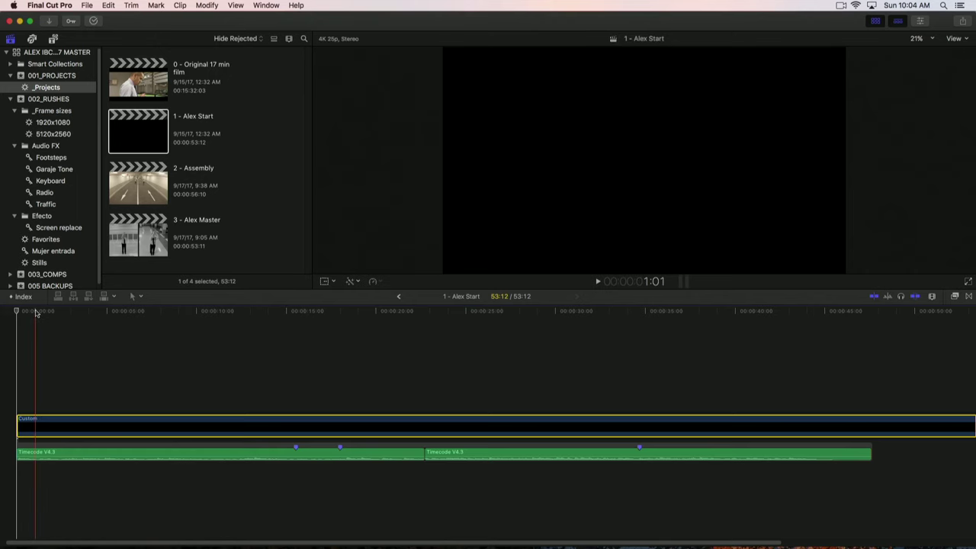
Step: Play the 1 - Alex Start timeline and blade the Custom placeholder at the playhead
{"action": "scroll", "coordinate": [15, 343], "scroll_direction": "left", "scroll_amount": 1}
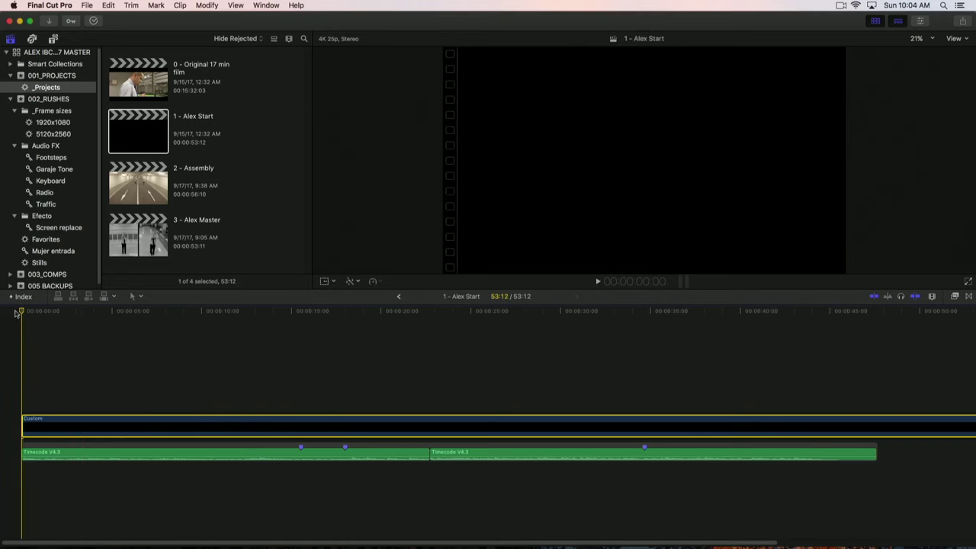
{"action": "key", "text": "space"}
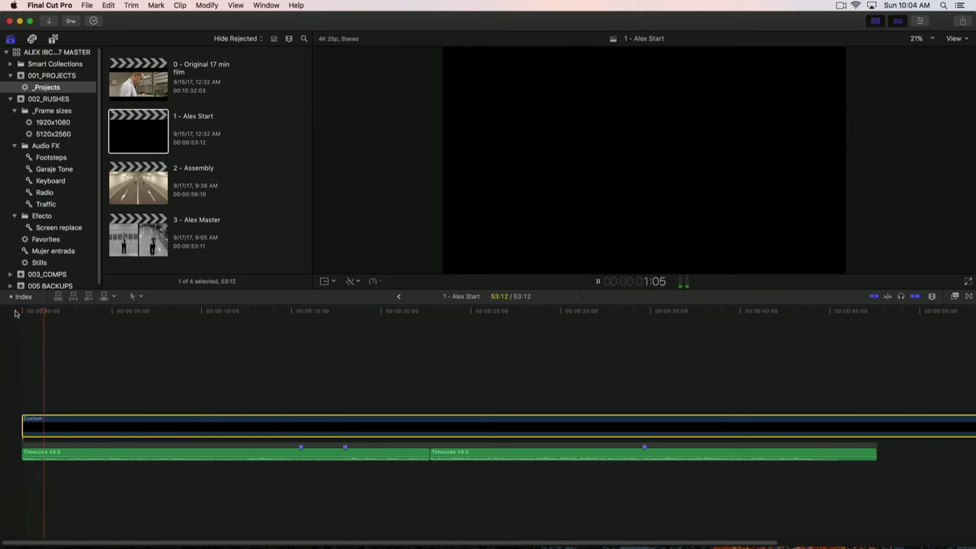
{"action": "key", "text": "super+b"}
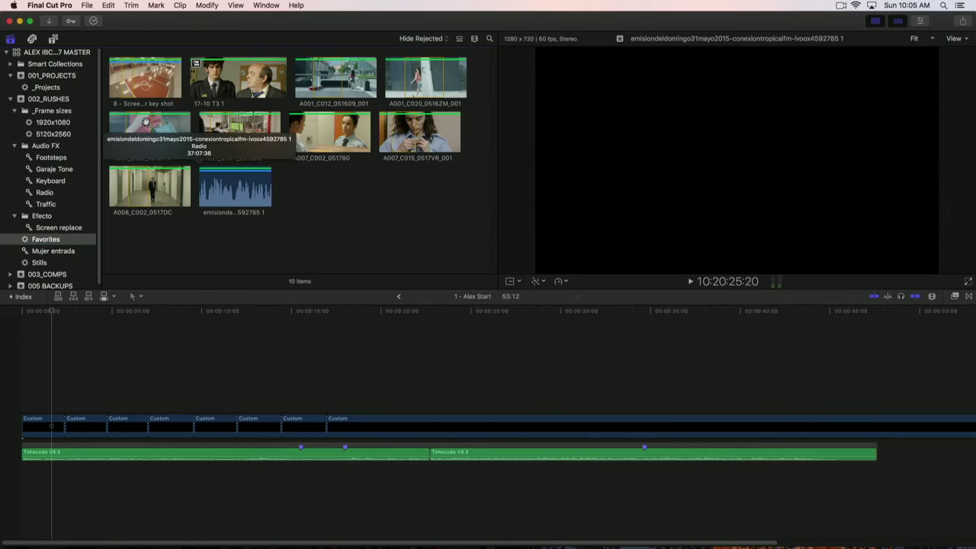
Step: Replace the first Custom placeholder with favourite clip A001_C027_0516FN from its start
{"action": "left_click", "coordinate": [145, 122]}
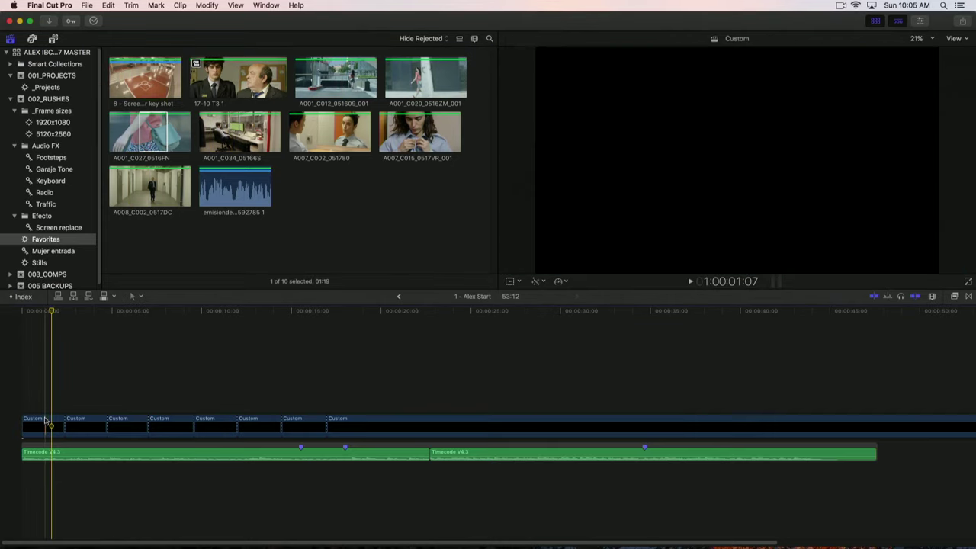
{"action": "left_click", "coordinate": [42, 424]}
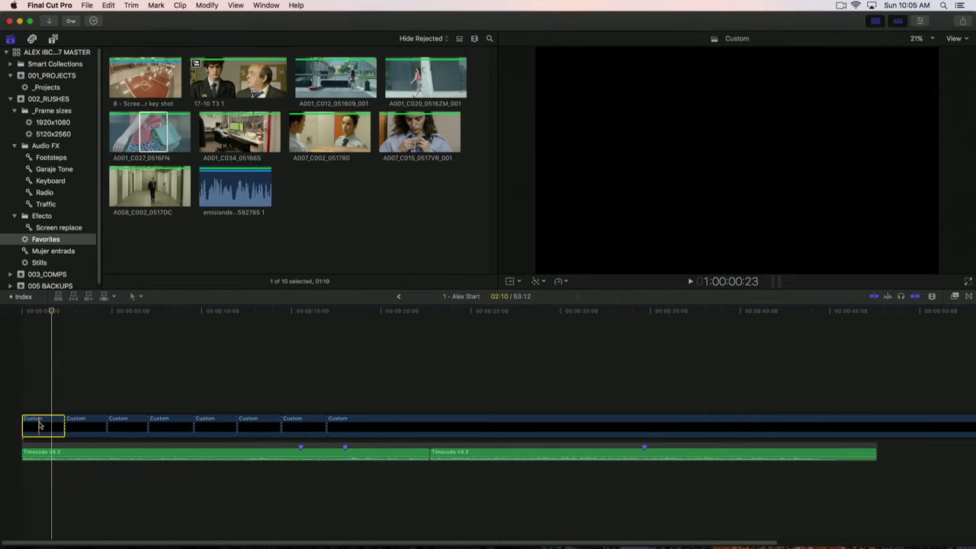
{"action": "left_click_drag", "start_coordinate": [40, 426], "coordinate": [41, 427]}
{"action": "left_click", "coordinate": [150, 127]}
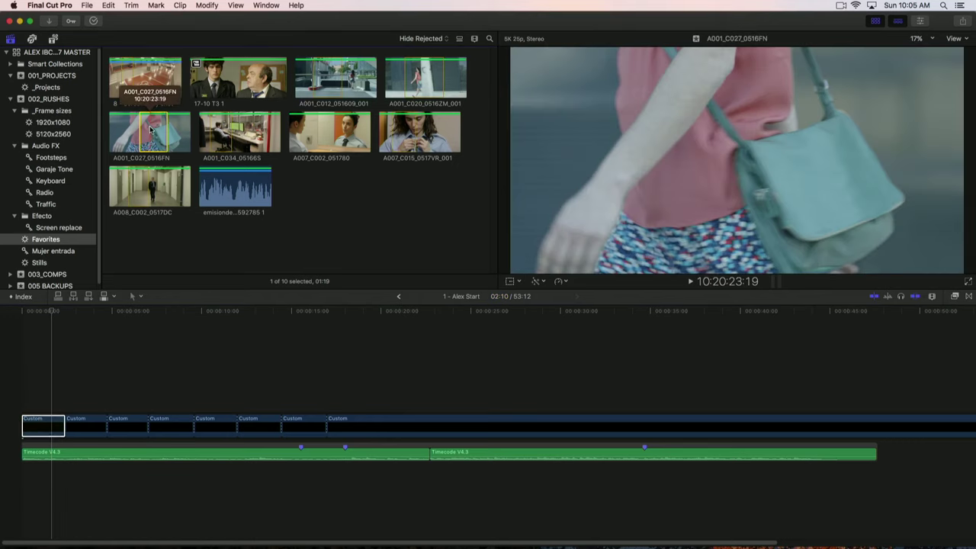
{"action": "key", "text": "shift+r"}
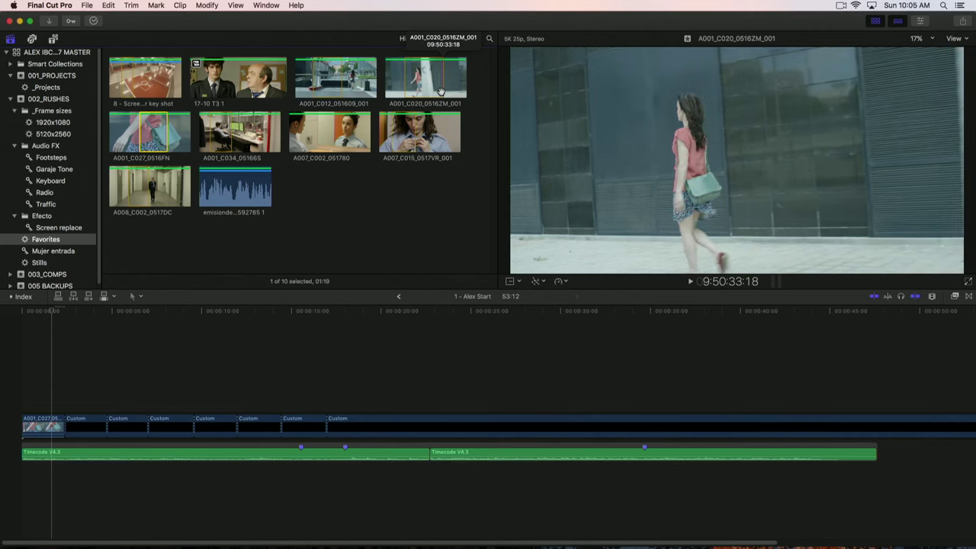
Step: Fill the second placeholder with A001_C020_0516ZM_001, play the opening, and mark A001_C012_051609_001
{"action": "key", "text": "o"}
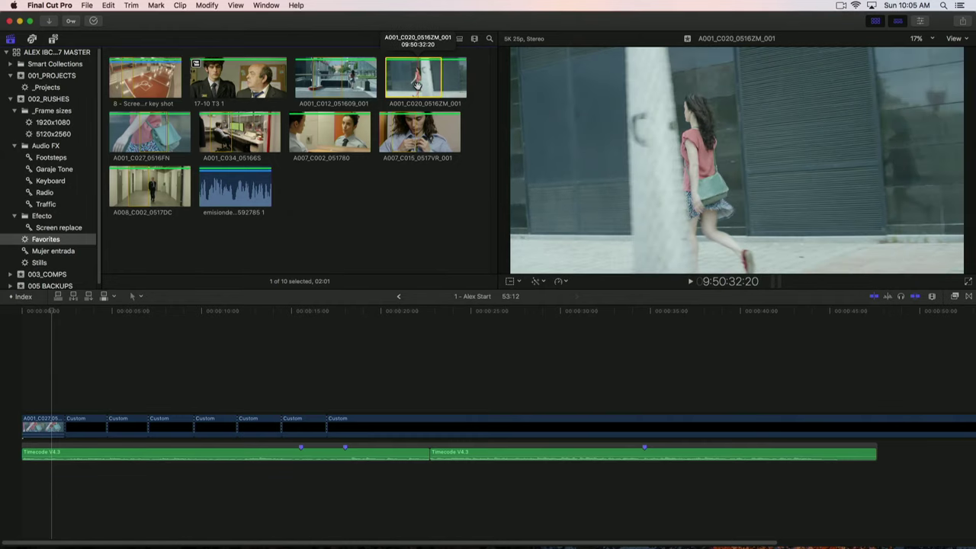
{"action": "left_click", "coordinate": [91, 424]}
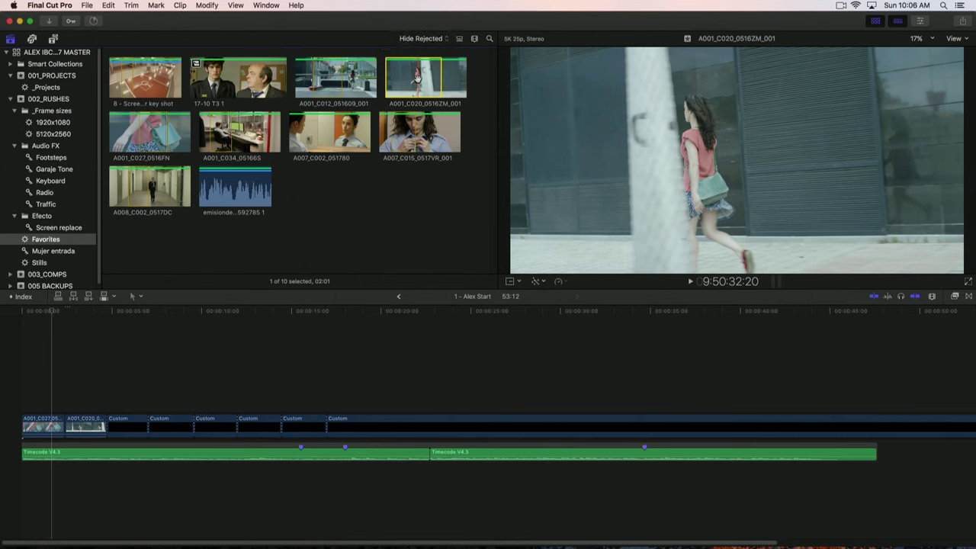
{"action": "left_click", "coordinate": [53, 366]}
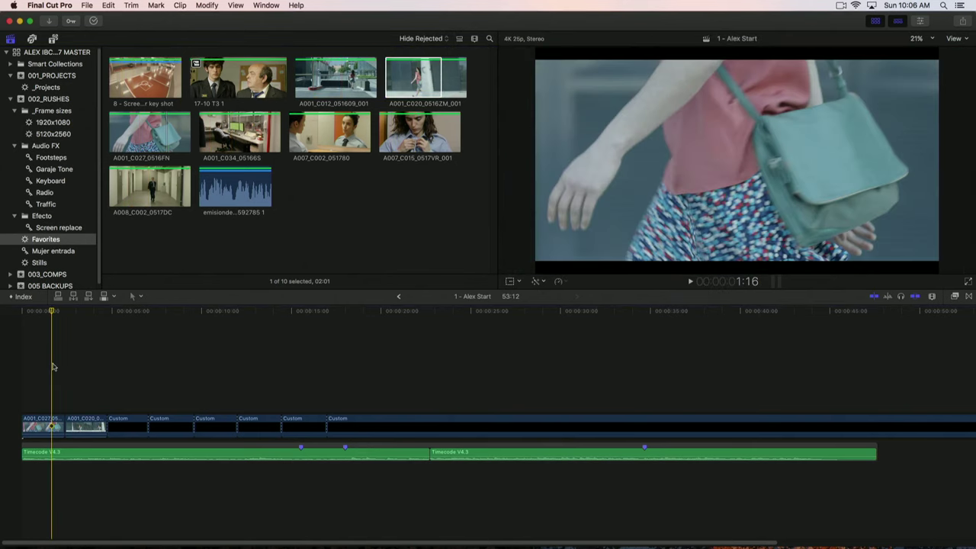
{"action": "key", "text": "space"}
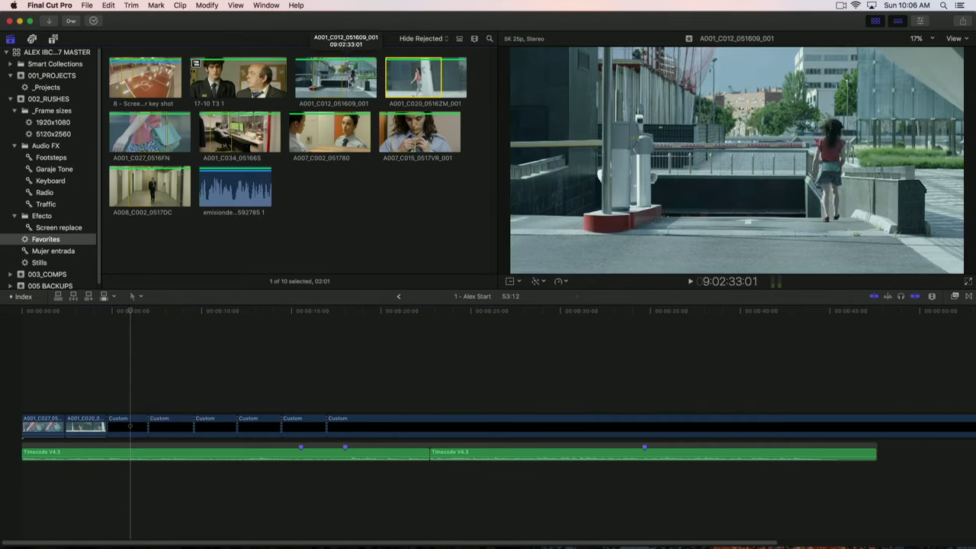
{"action": "left_click", "coordinate": [341, 84]}
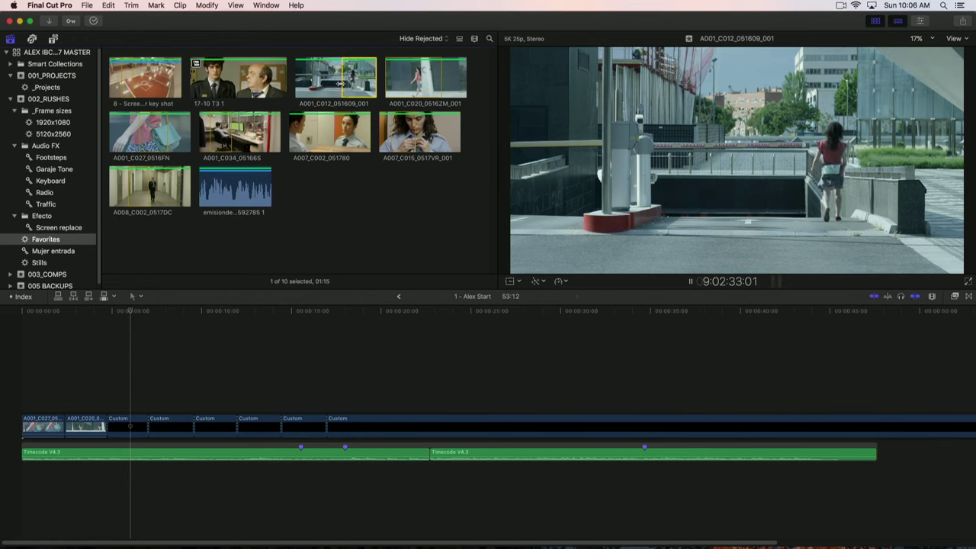
Step: Replace the next Custom placeholders with A001_C012 and A007_C002_051780 from their starts
{"action": "left_click_drag", "start_coordinate": [341, 84], "coordinate": [122, 427]}
{"action": "left_click", "coordinate": [149, 437]}
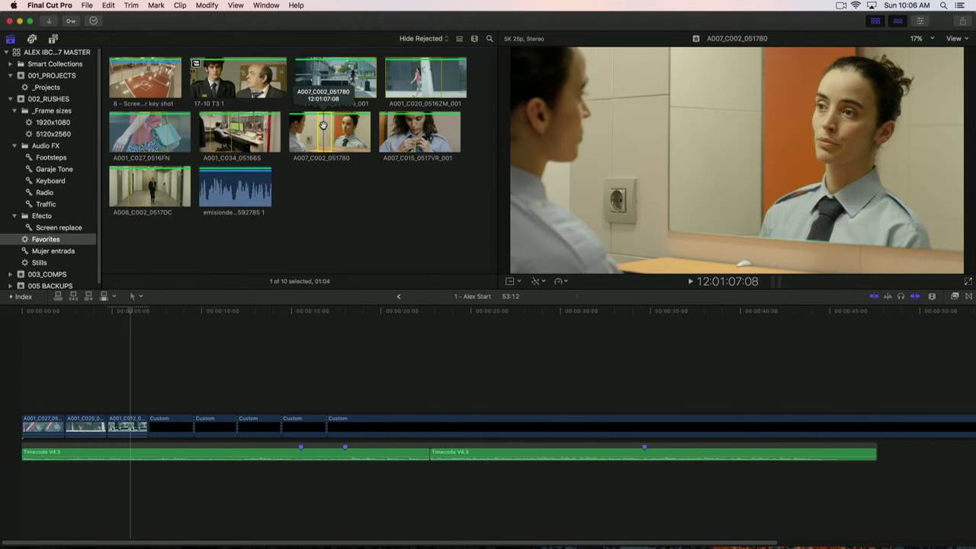
{"action": "left_click_drag", "start_coordinate": [324, 124], "coordinate": [161, 427]}
{"action": "left_click", "coordinate": [202, 438]}
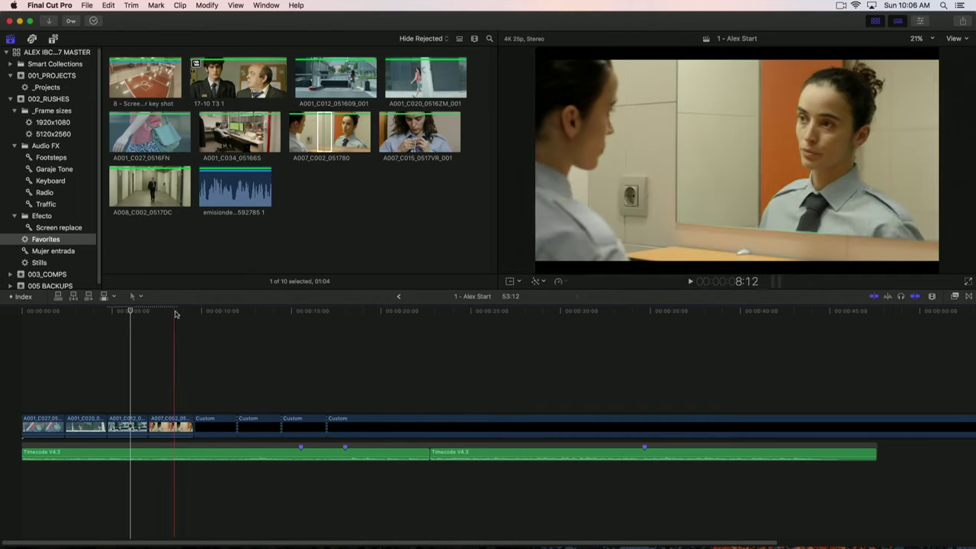
Step: Connect A007_C015_0517VR_001 above A007_C002, then list the Mujer entrada clips
{"action": "left_click", "coordinate": [158, 427]}
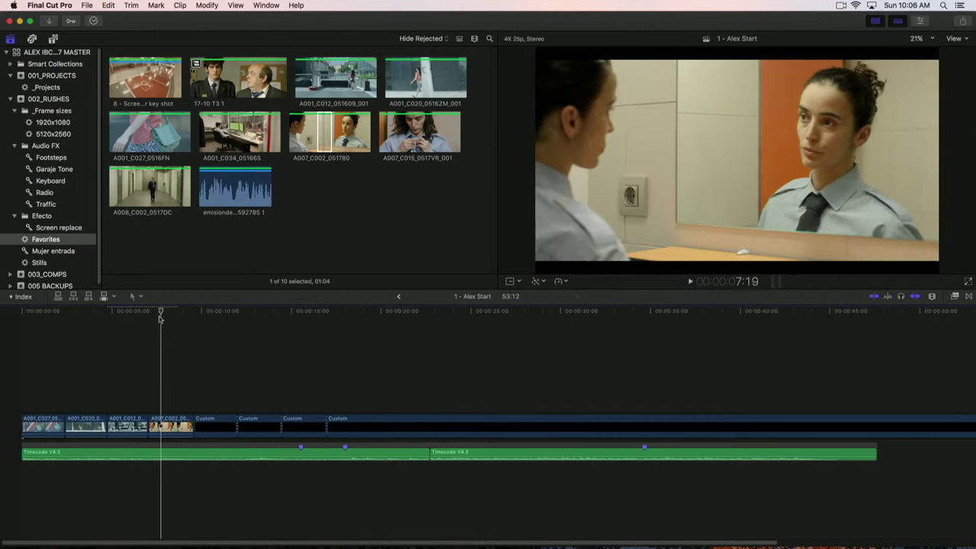
{"action": "left_click", "coordinate": [166, 429]}
{"action": "left_click_drag", "start_coordinate": [166, 429], "coordinate": [166, 429]}
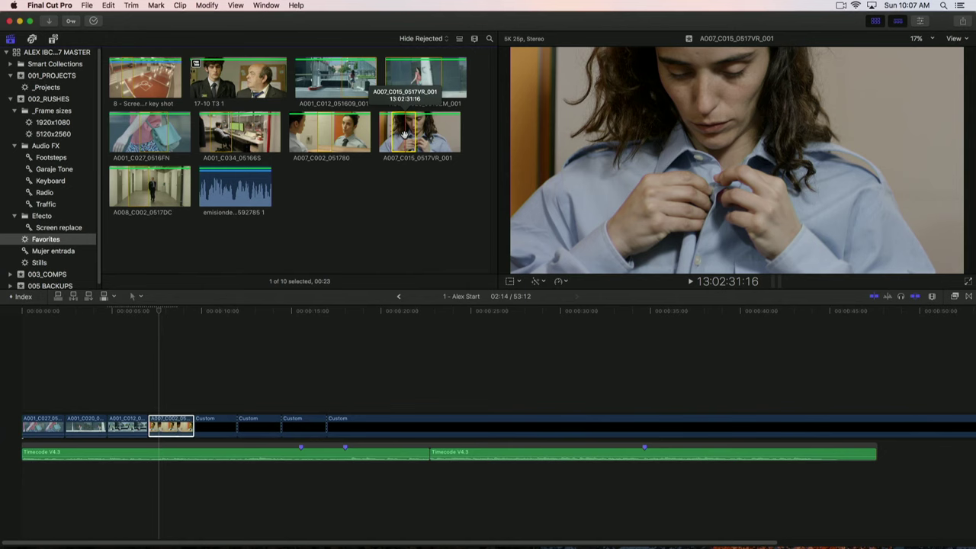
{"action": "key", "text": "q"}
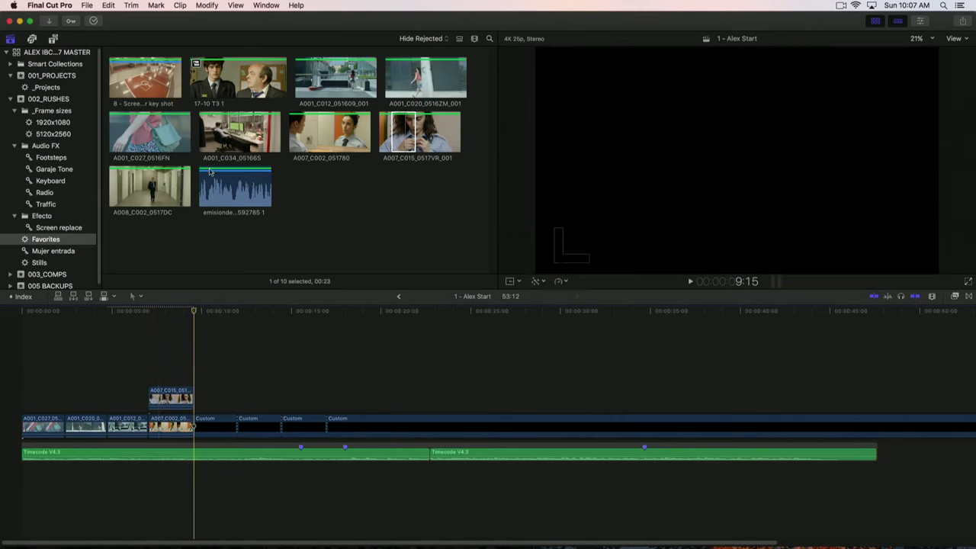
{"action": "left_click", "coordinate": [47, 250]}
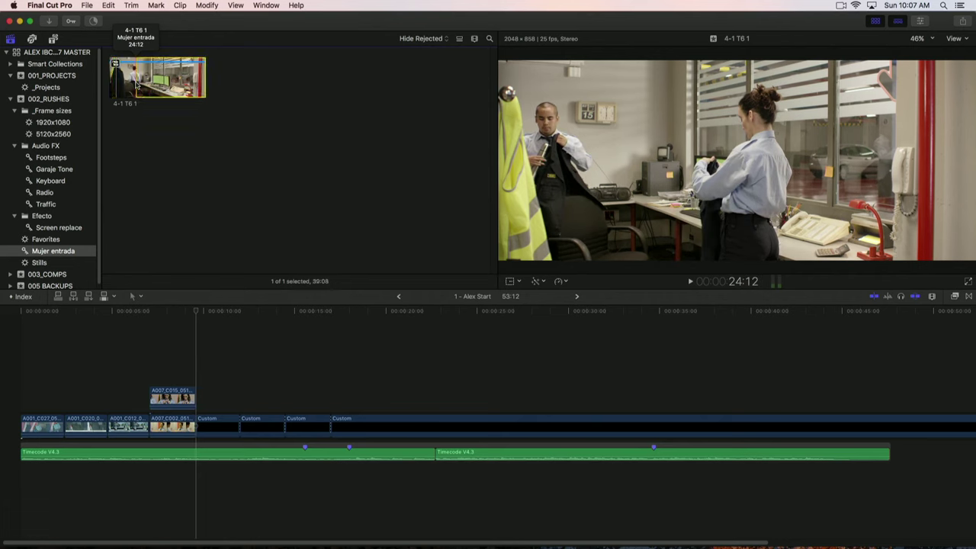
Step: Review clip 4-1 T6 1 and filter Mujer entrada to Favorites only
{"action": "key", "text": "space"}
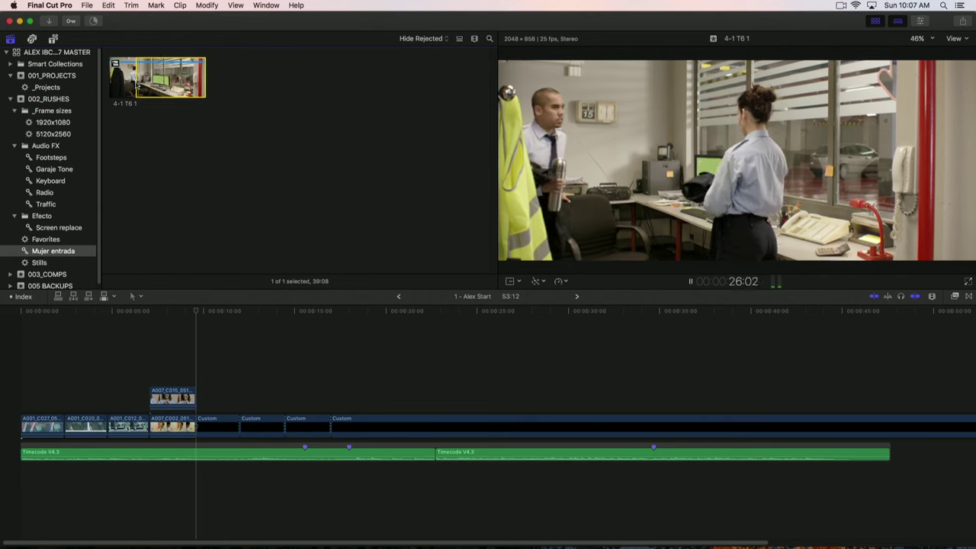
{"action": "key", "text": "space"}
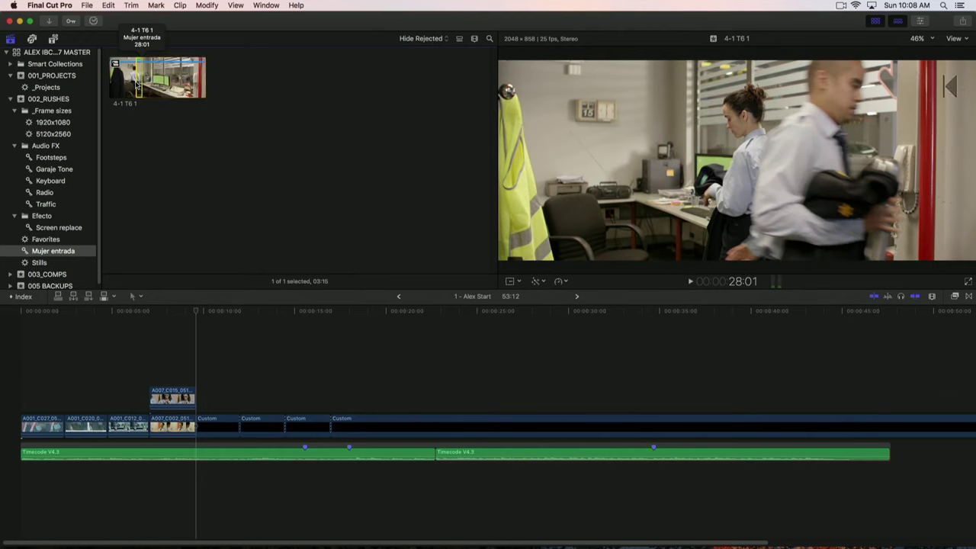
{"action": "left_click", "coordinate": [424, 39]}
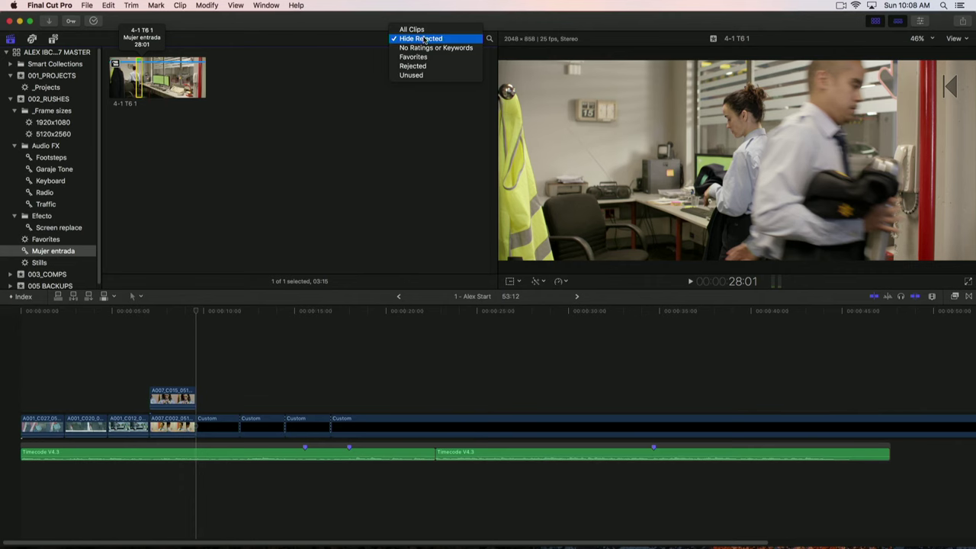
{"action": "left_click", "coordinate": [419, 57]}
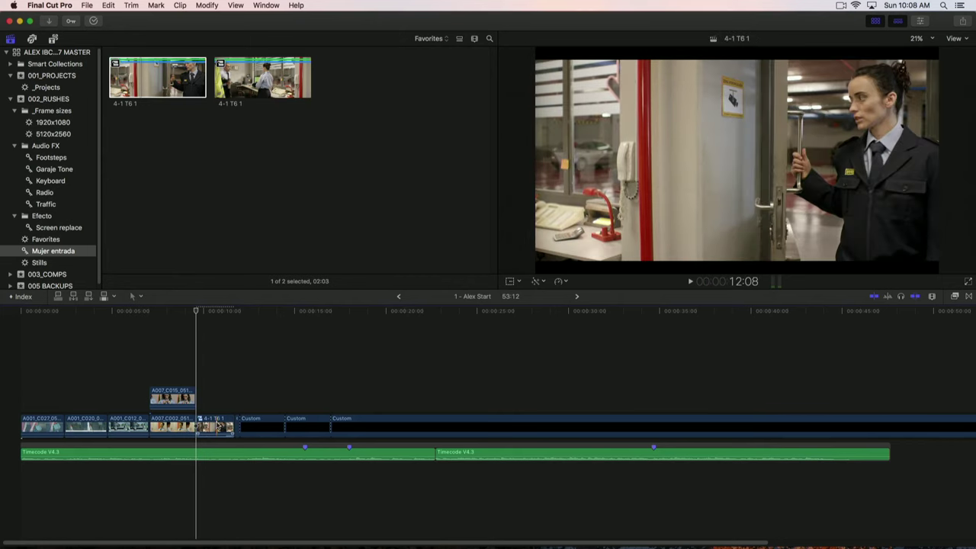
Step: Connect the second 4-1 T6 1 take above the storyline and zoom the timeline in
{"action": "left_click", "coordinate": [249, 69]}
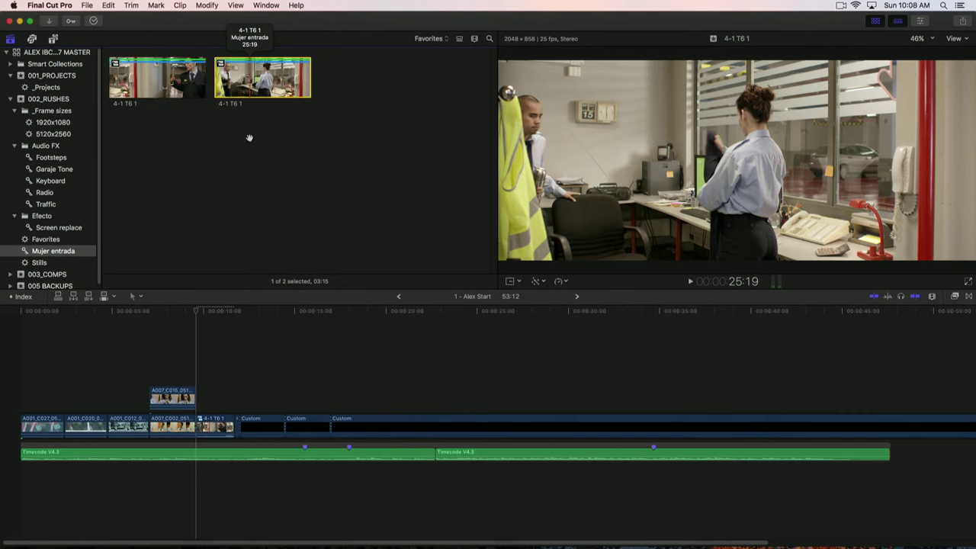
{"action": "left_click", "coordinate": [201, 424]}
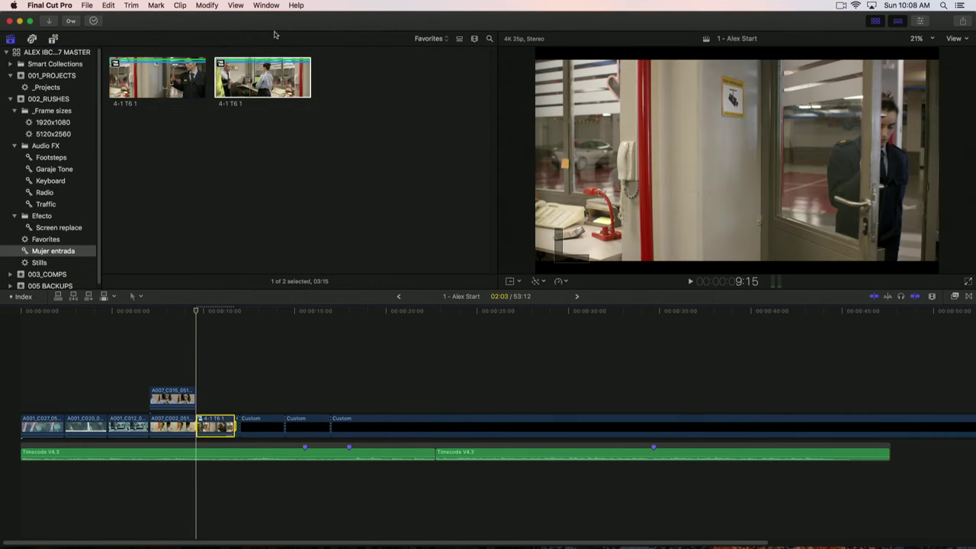
{"action": "key", "text": "q"}
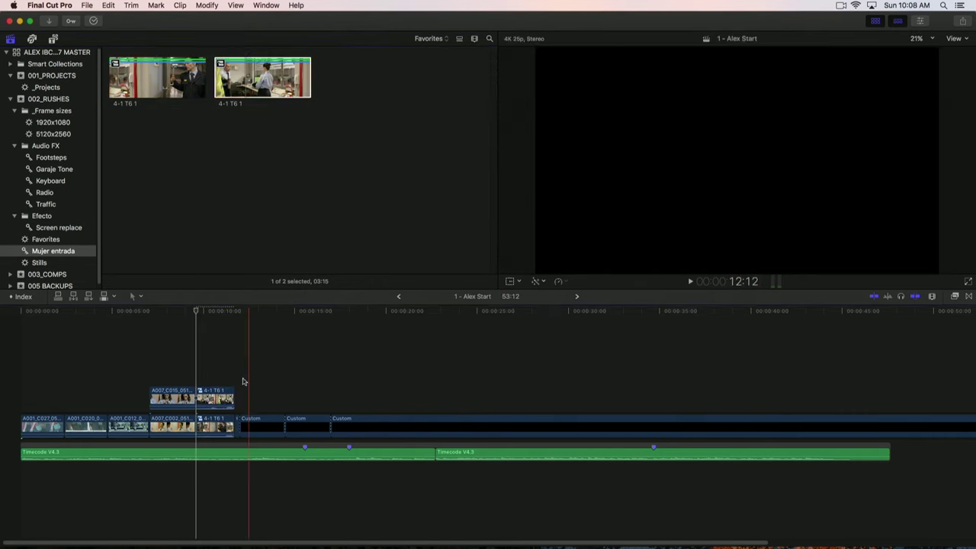
{"action": "scroll", "coordinate": [102, 437], "scroll_direction": "right", "scroll_amount": 3}
{"action": "key", "text": "super+equal"}
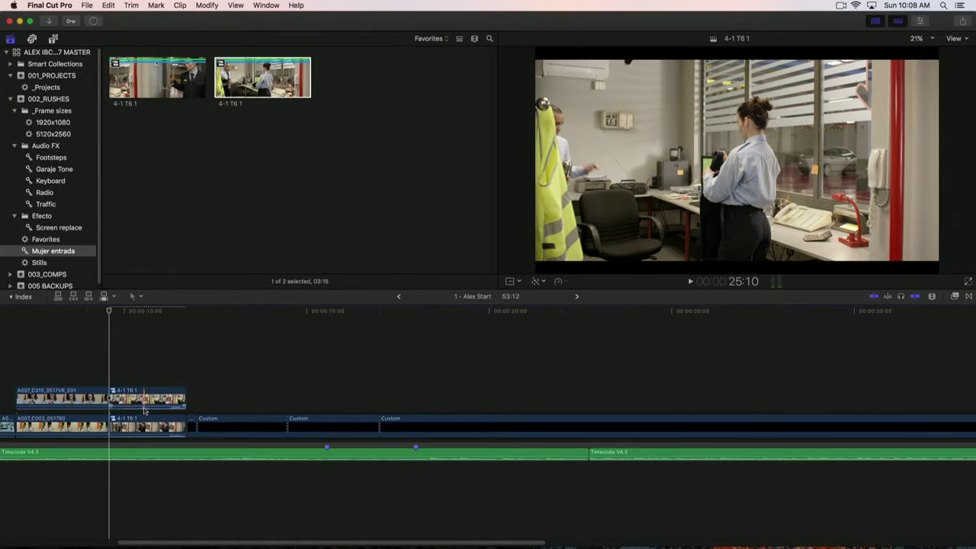
{"action": "left_click", "coordinate": [143, 410]}
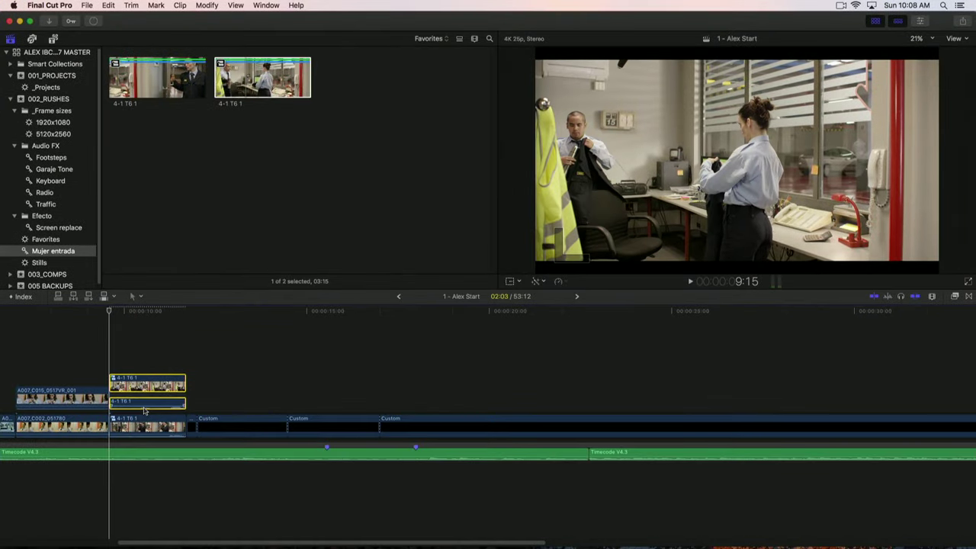
{"action": "double_click", "coordinate": [144, 410]}
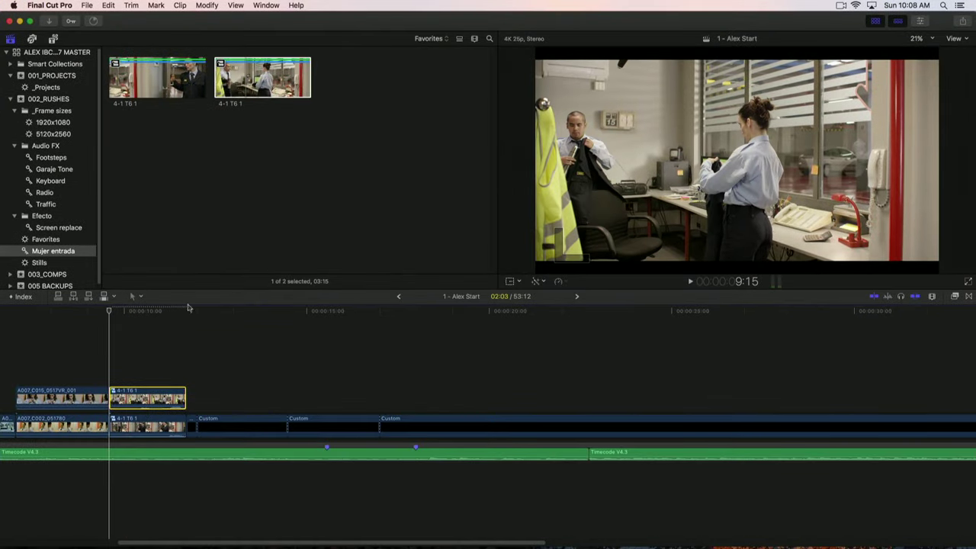
Step: Show separate role audio lanes and review the 4-1 T6 1 edit
{"action": "left_click", "coordinate": [26, 298]}
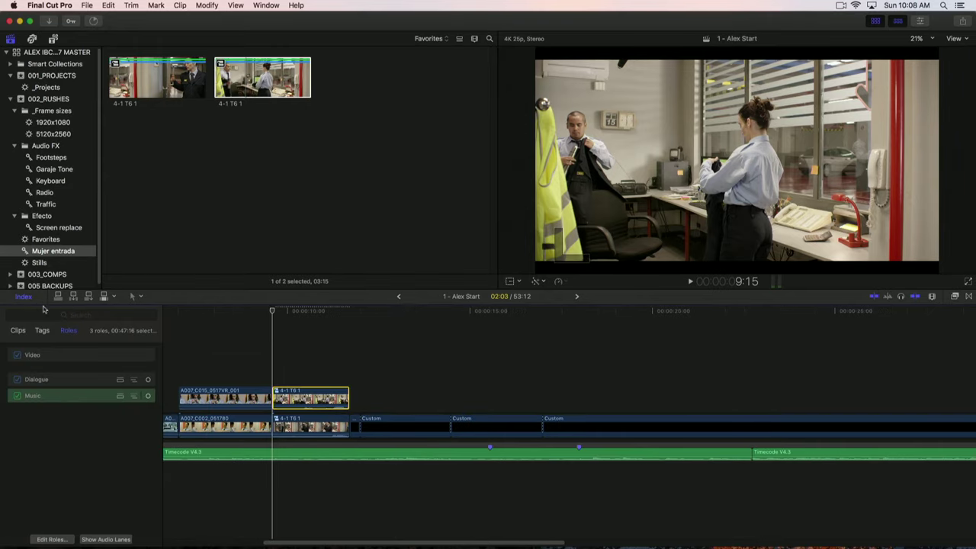
{"action": "left_click", "coordinate": [117, 540]}
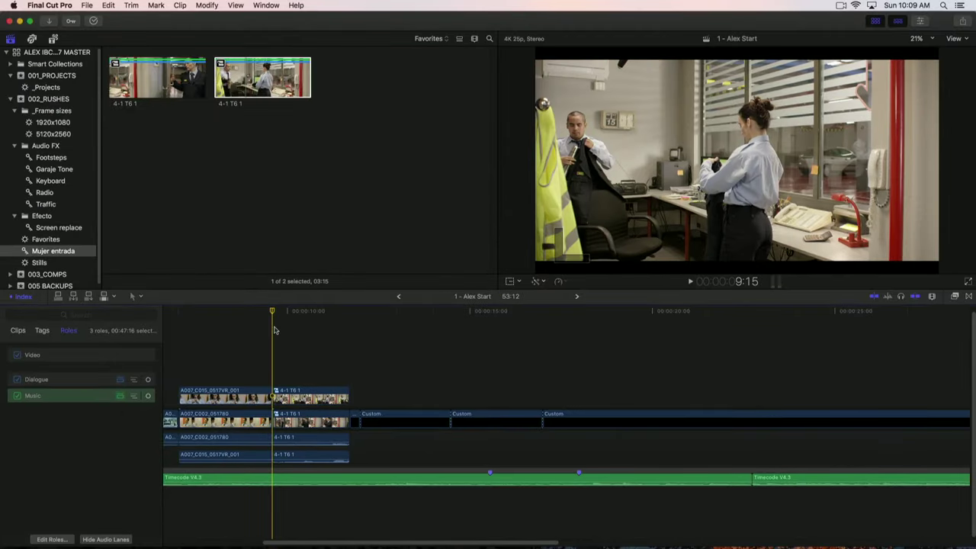
{"action": "left_click", "coordinate": [292, 398]}
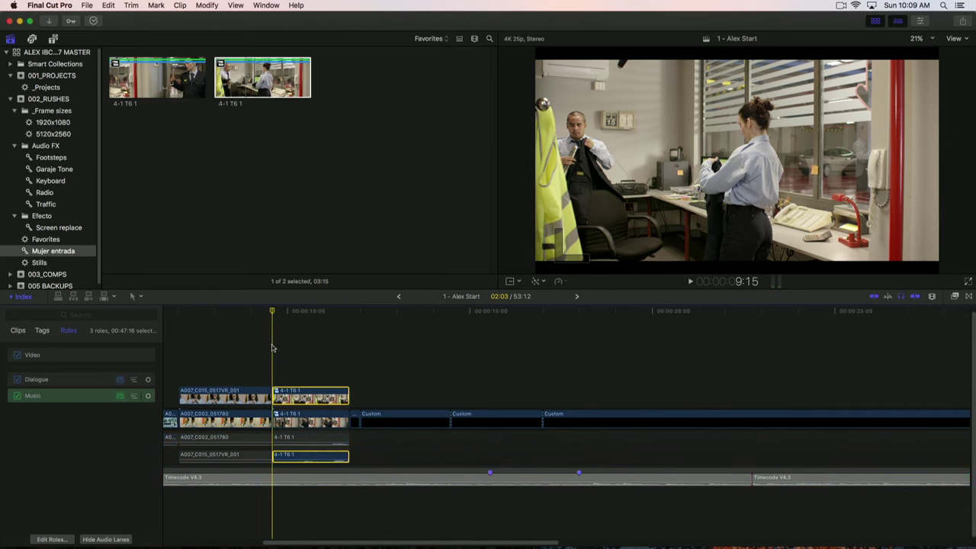
{"action": "key", "text": "space"}
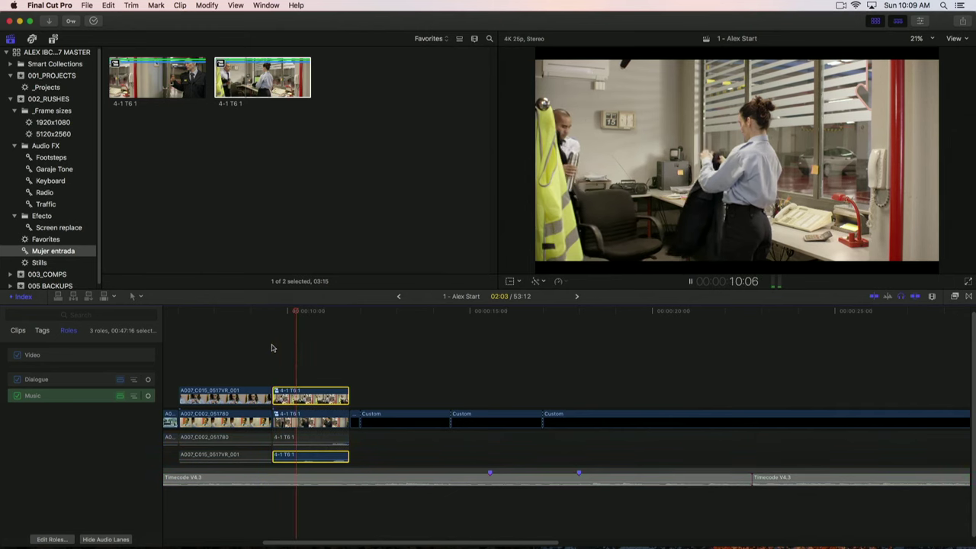
{"action": "key", "text": "space"}
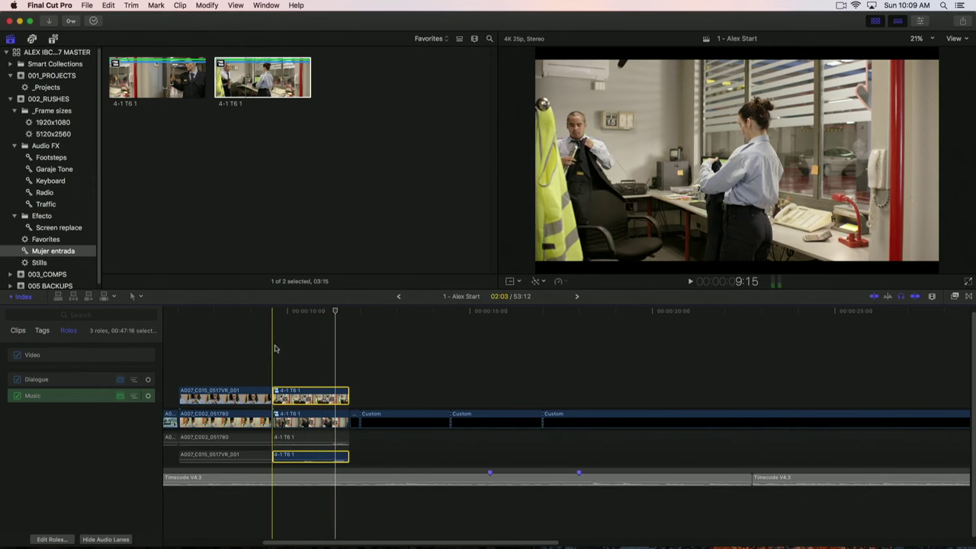
{"action": "key", "text": "space"}
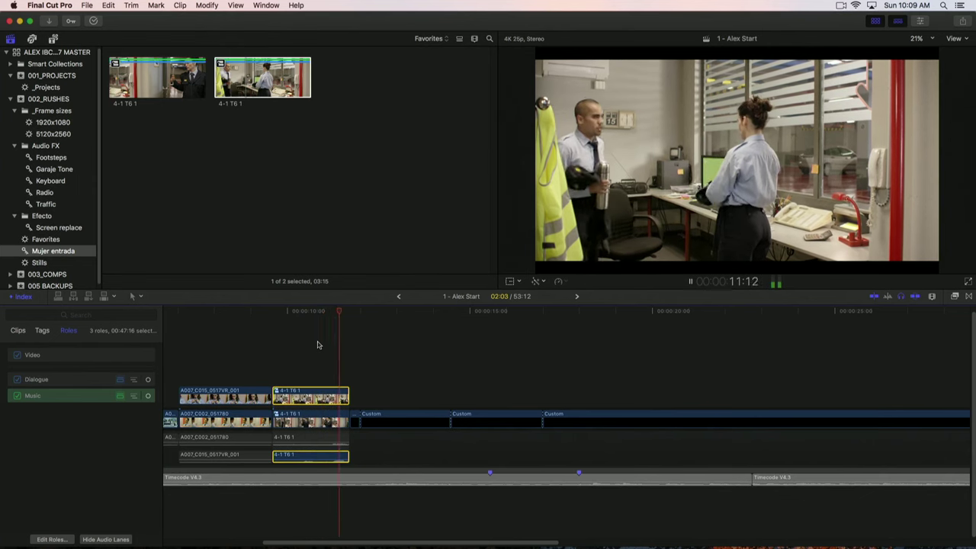
{"action": "key", "text": "space"}
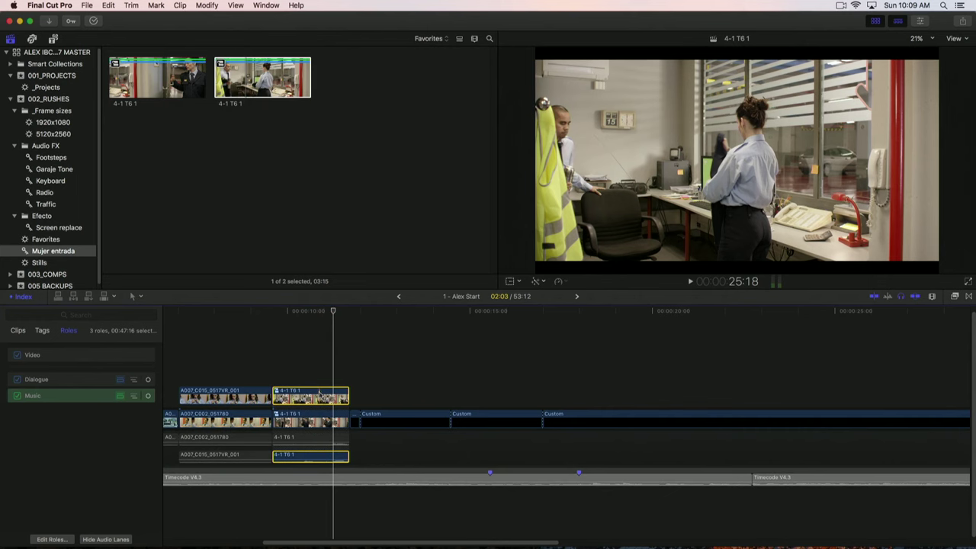
Step: With the Trim tool, slip the connected take -00:08 and trim its audio start later
{"action": "key", "text": "t"}
{"action": "left_click_drag", "start_coordinate": [319, 394], "coordinate": [303, 407]}
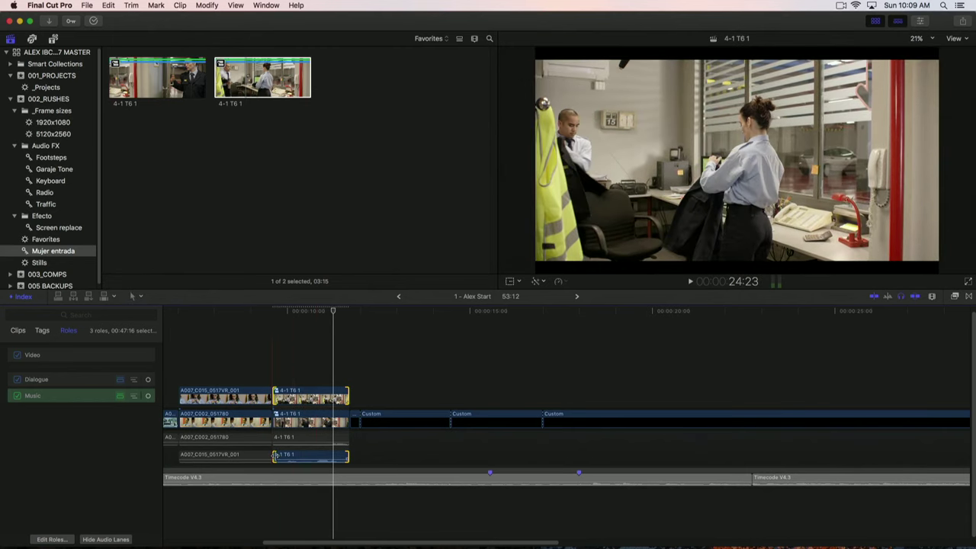
{"action": "left_click_drag", "start_coordinate": [277, 455], "coordinate": [309, 456]}
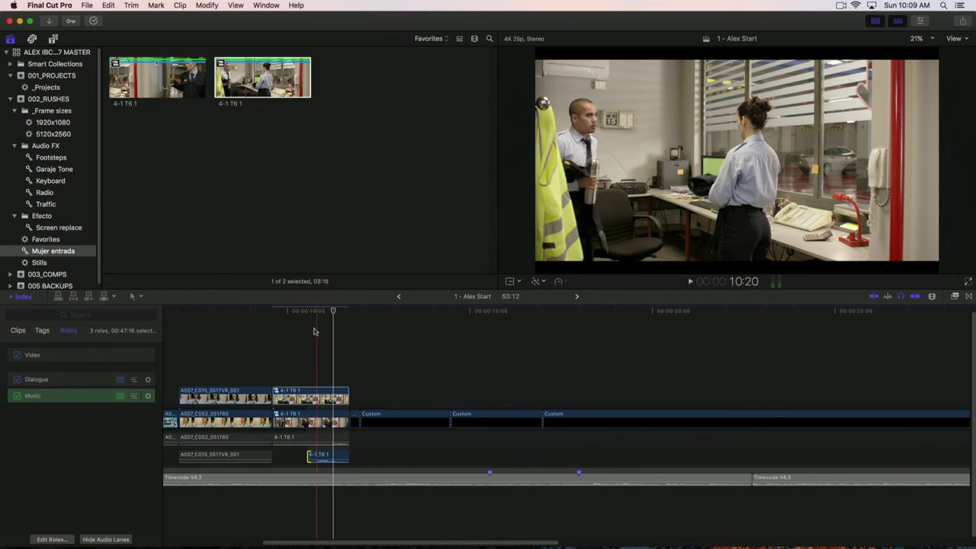
Step: Slip the storyline 4-1 T6 1 clip by -00:13.00, play it back, and zoom out
{"action": "left_click", "coordinate": [316, 398], "text": "super"}
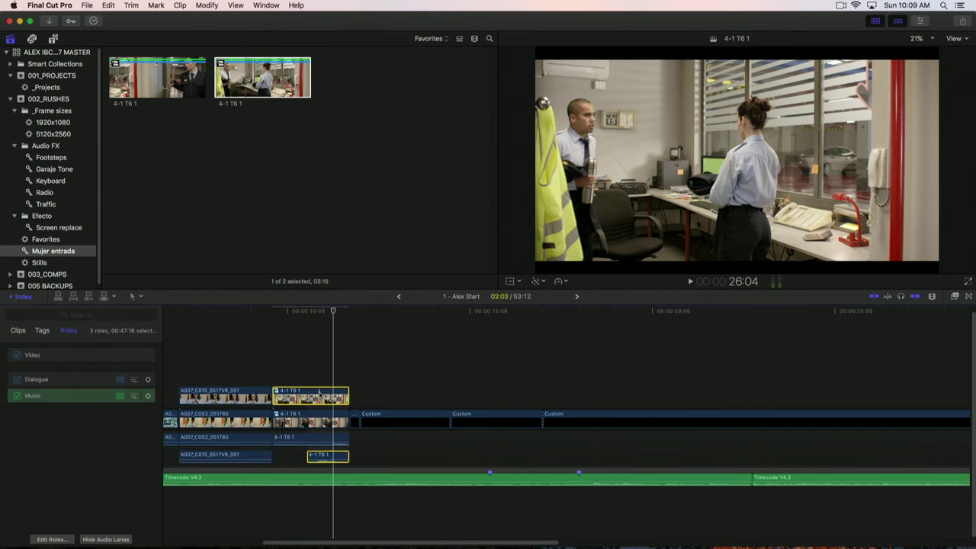
{"action": "left_click_drag", "start_coordinate": [315, 423], "coordinate": [303, 405]}
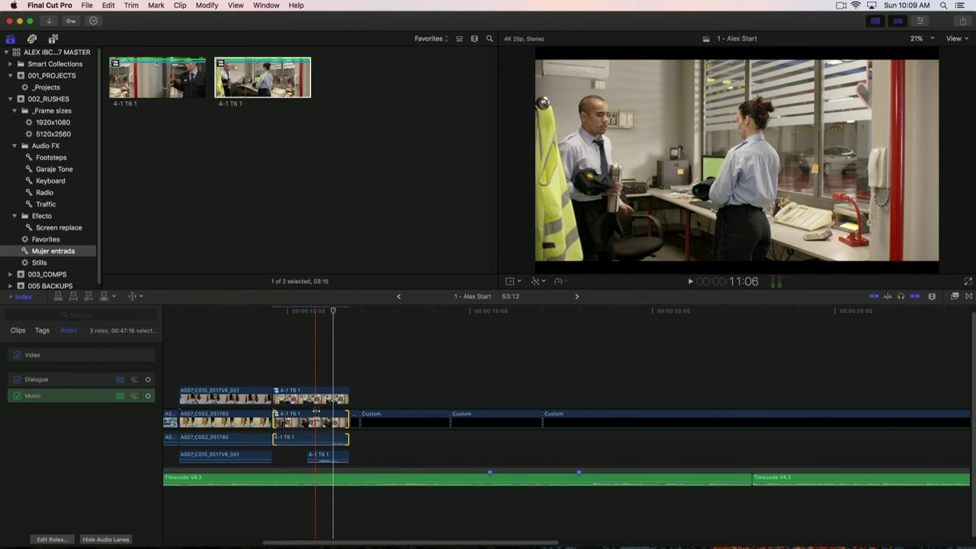
{"action": "left_click_drag", "start_coordinate": [320, 425], "coordinate": [279, 427]}
{"action": "left_click", "coordinate": [273, 347]}
{"action": "key", "text": "space"}
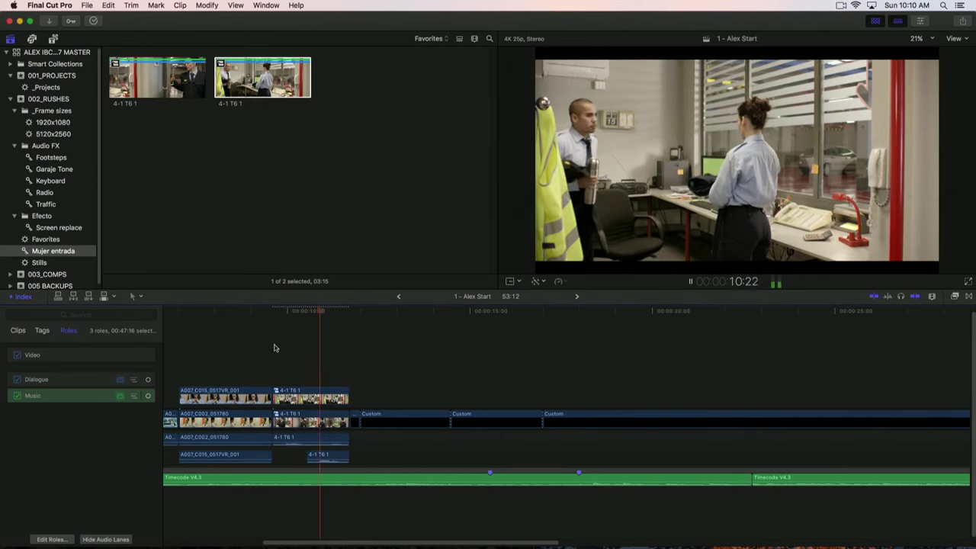
{"action": "key", "text": "space"}
{"action": "left_click", "coordinate": [313, 396]}
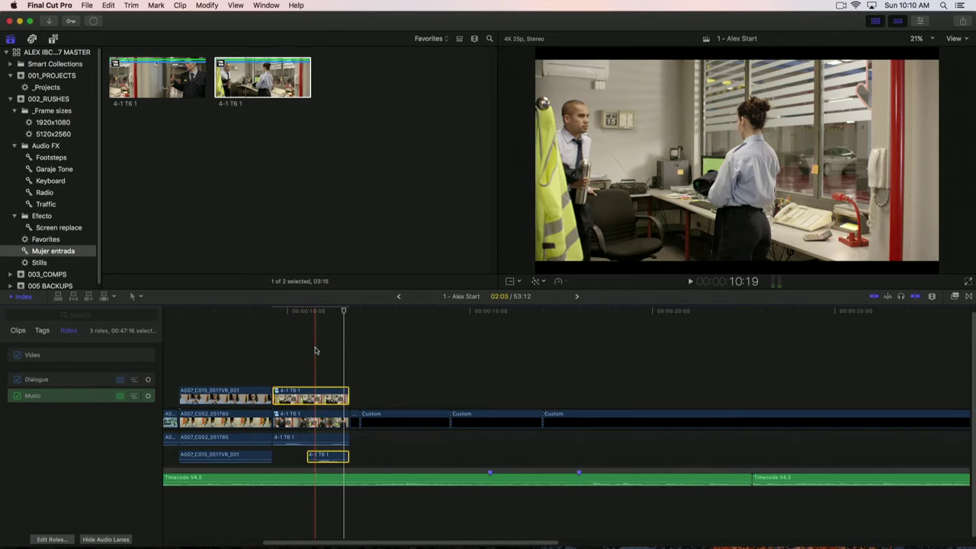
{"action": "key", "text": "super+minus"}
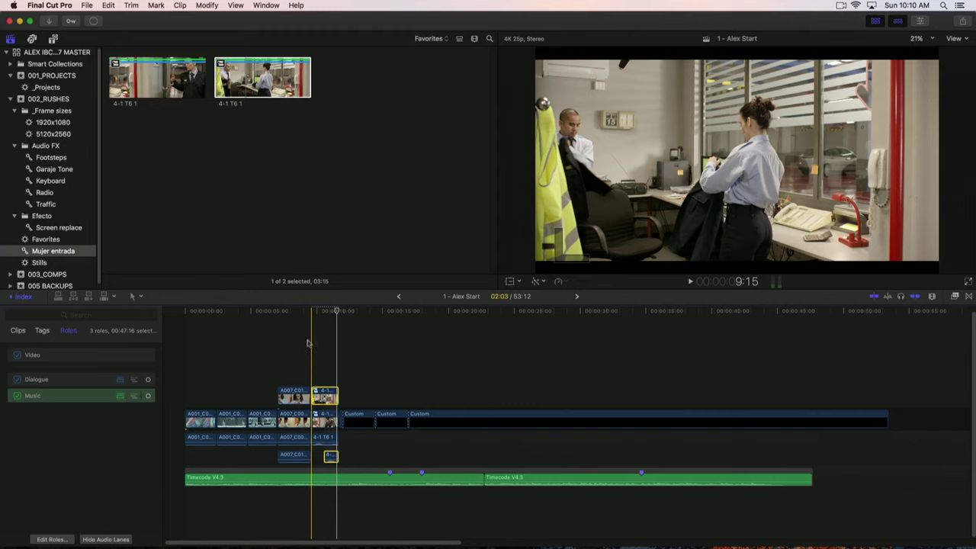
Step: Keep rejected clips hidden, then append 17-10 T3 1 from Favorites to the end of Alex Start
{"action": "left_click", "coordinate": [430, 39]}
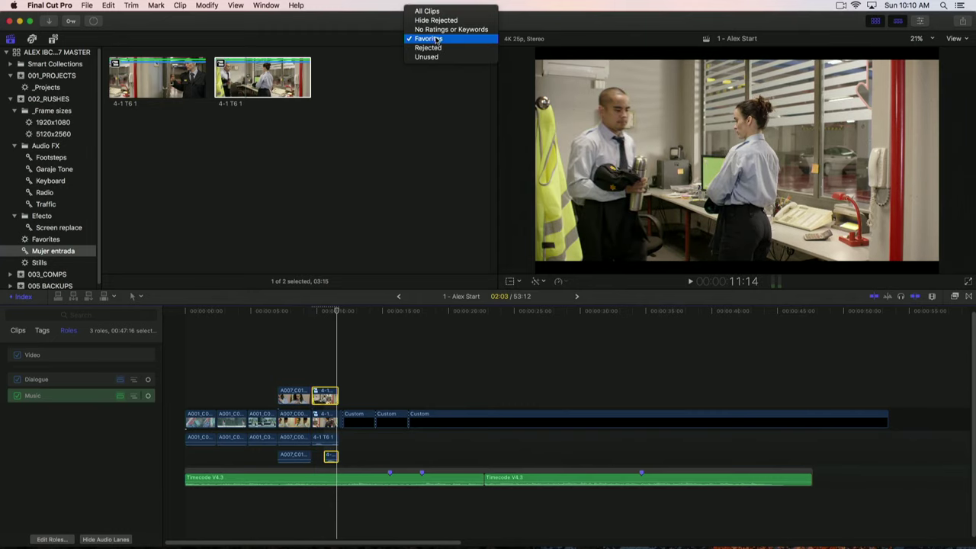
{"action": "left_click", "coordinate": [439, 21]}
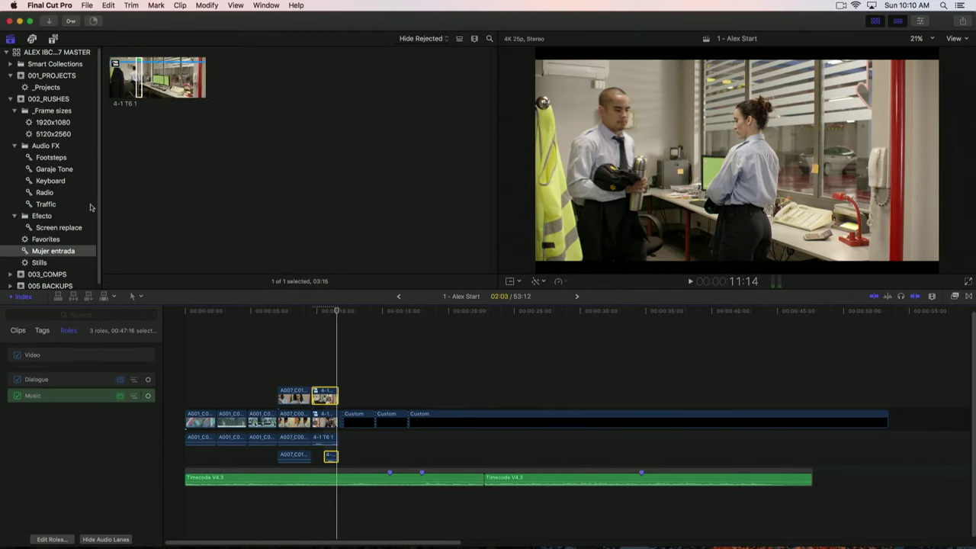
{"action": "left_click", "coordinate": [46, 239]}
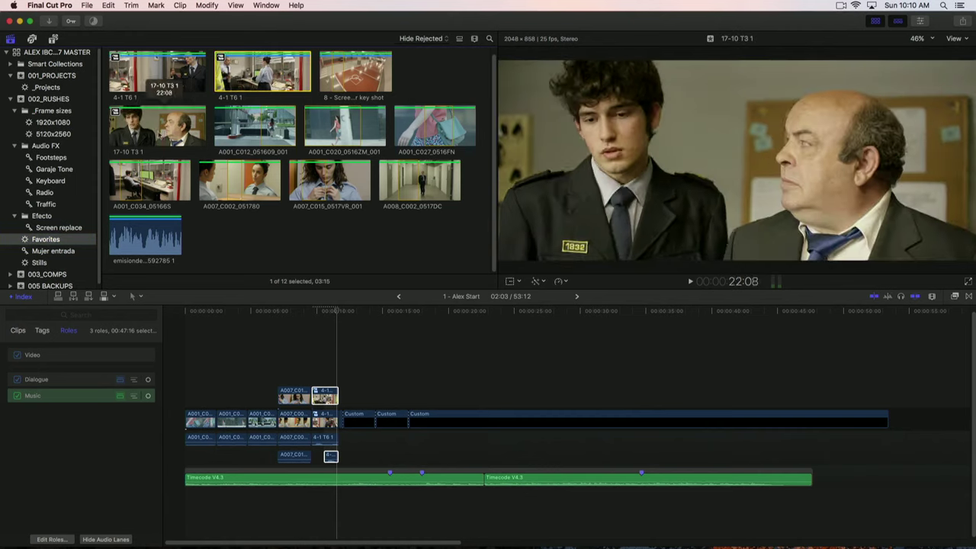
{"action": "left_click", "coordinate": [135, 134]}
{"action": "key", "text": "e"}
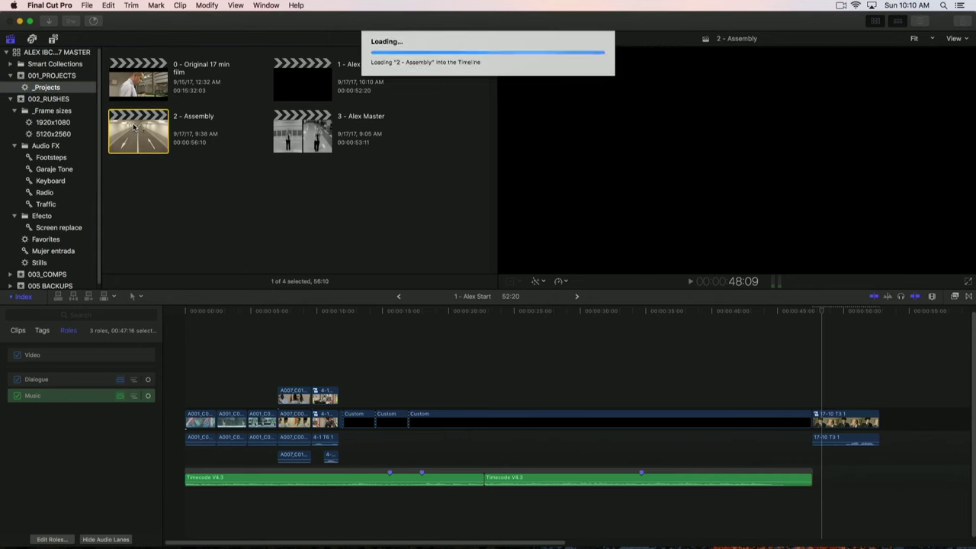
Step: Open the 2 - Assembly project and connect Footsteps Hard Concrete Down under the opening shot
{"action": "double_click", "coordinate": [134, 128]}
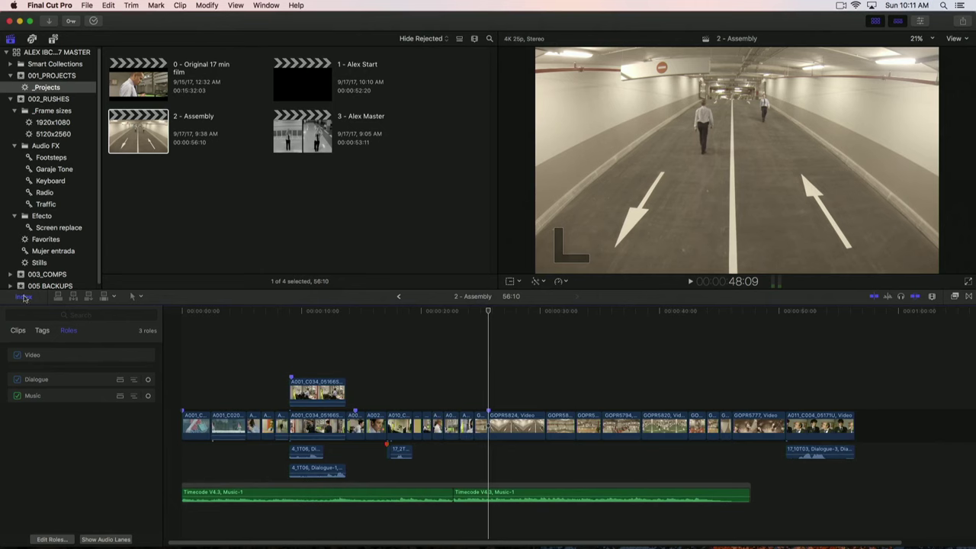
{"action": "left_click", "coordinate": [24, 295]}
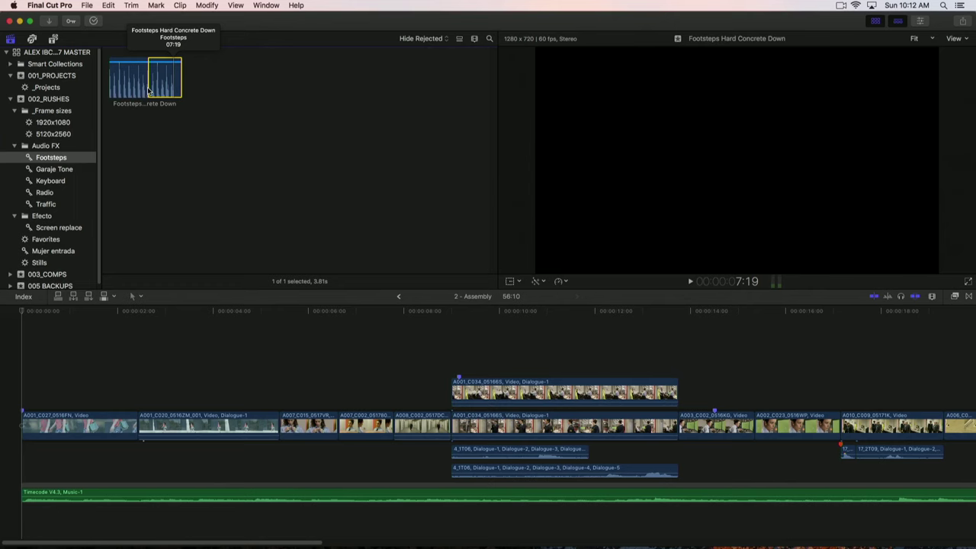
{"action": "left_click", "coordinate": [52, 429]}
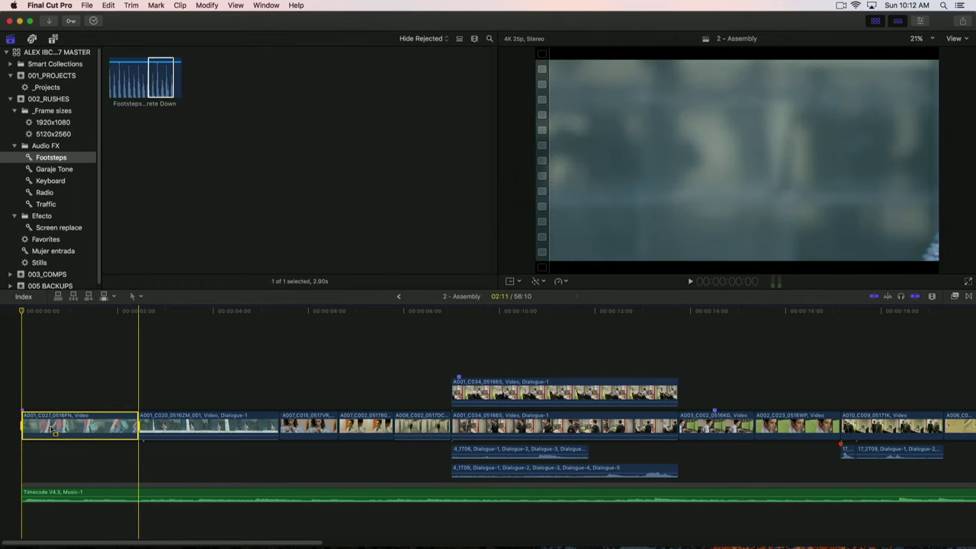
{"action": "key", "text": "q"}
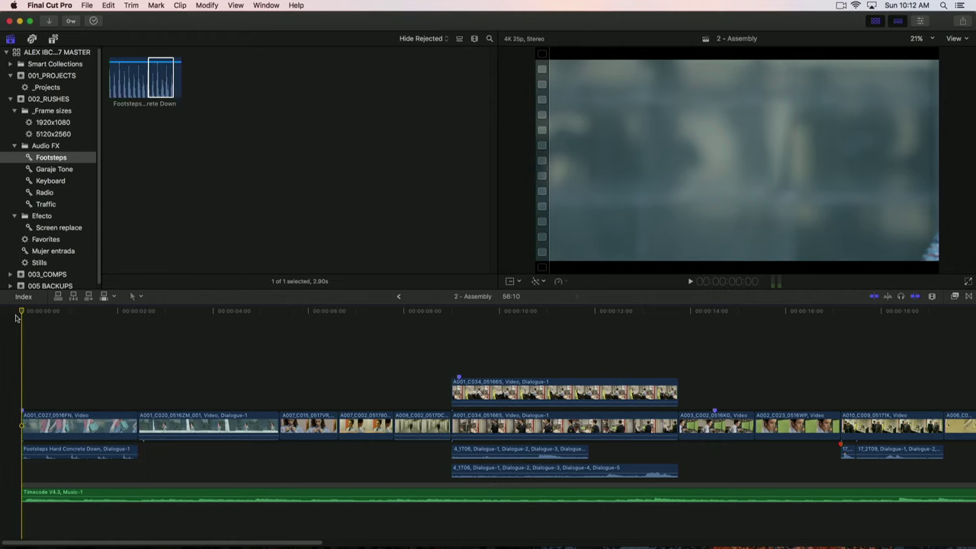
Step: Play back the opening with the footsteps and try nudging the Footsteps clip slightly later
{"action": "key", "text": "space"}
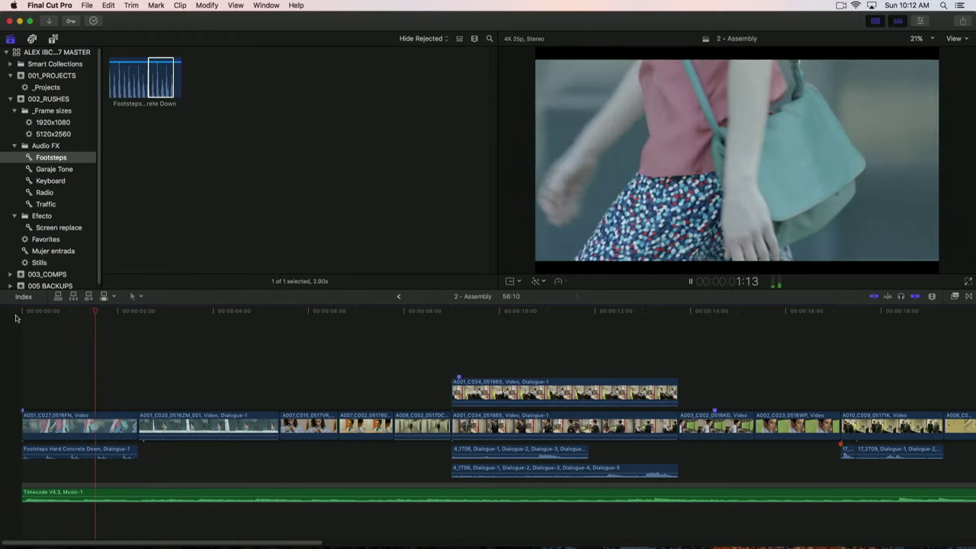
{"action": "key", "text": "space"}
{"action": "left_click", "coordinate": [53, 429]}
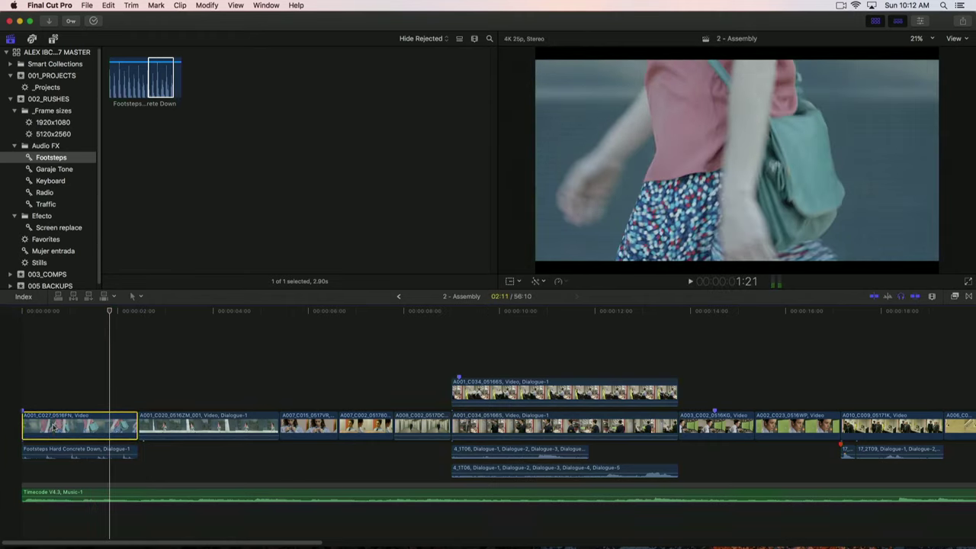
{"action": "left_click", "coordinate": [79, 450]}
{"action": "key", "text": "/"}
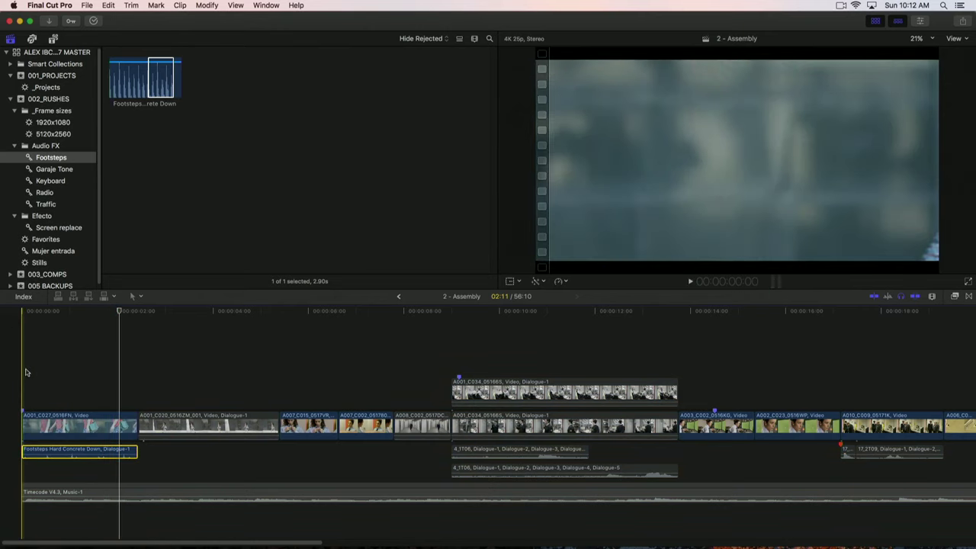
{"action": "left_click_drag", "start_coordinate": [57, 452], "coordinate": [61, 453]}
{"action": "left_click", "coordinate": [22, 318]}
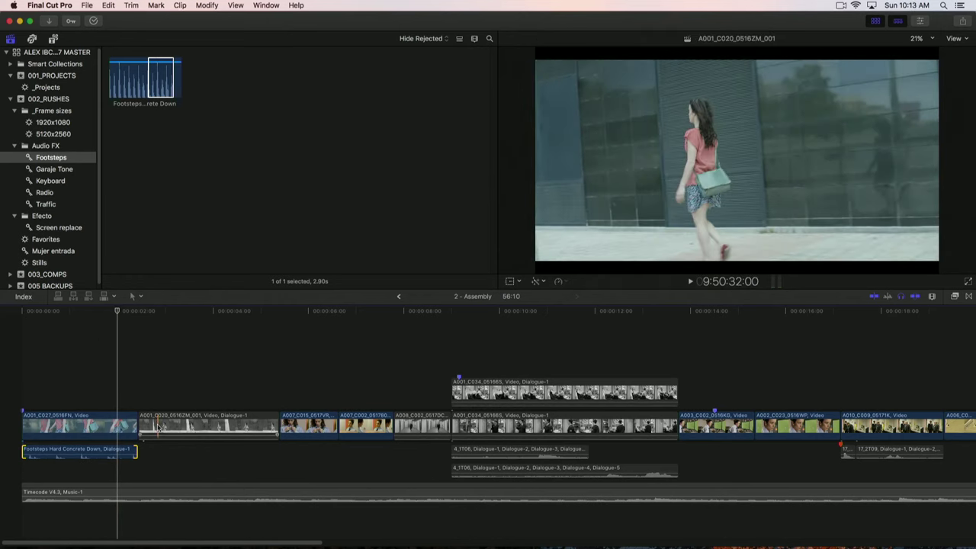
{"action": "left_click", "coordinate": [191, 429]}
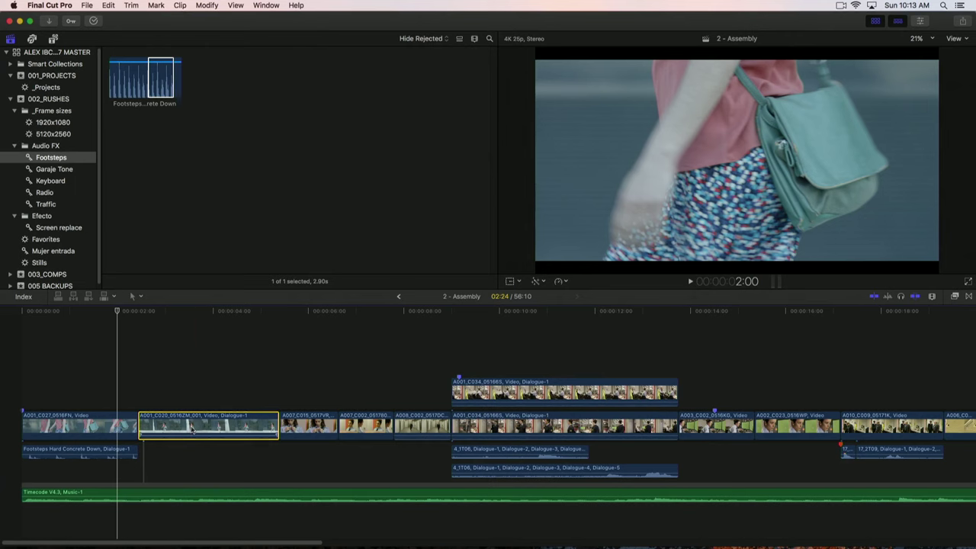
Step: Connect a second Footsteps Hard Concrete Down under A001_C020 and play the walking shot back
{"action": "left_click", "coordinate": [154, 70]}
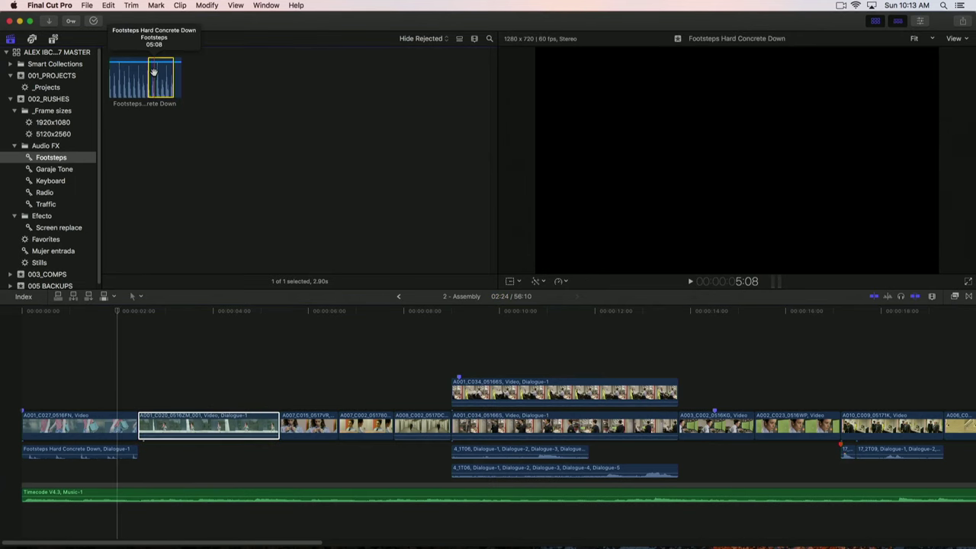
{"action": "key", "text": "q"}
{"action": "left_click", "coordinate": [175, 450]}
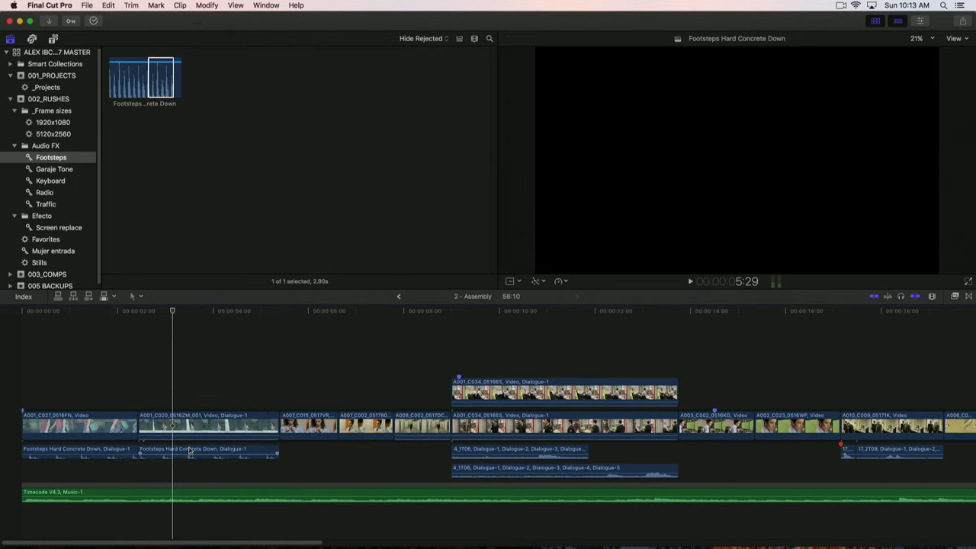
{"action": "key", "text": "space"}
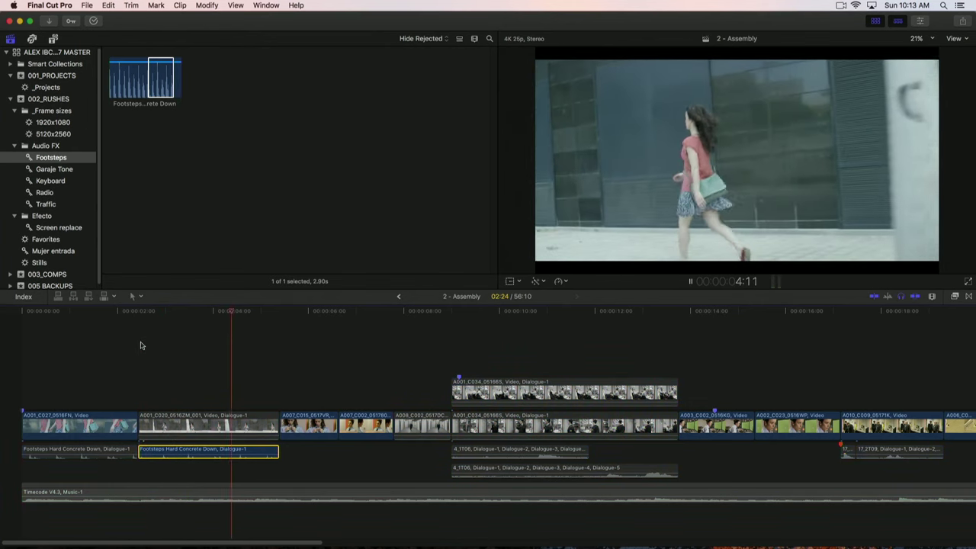
{"action": "key", "text": "space"}
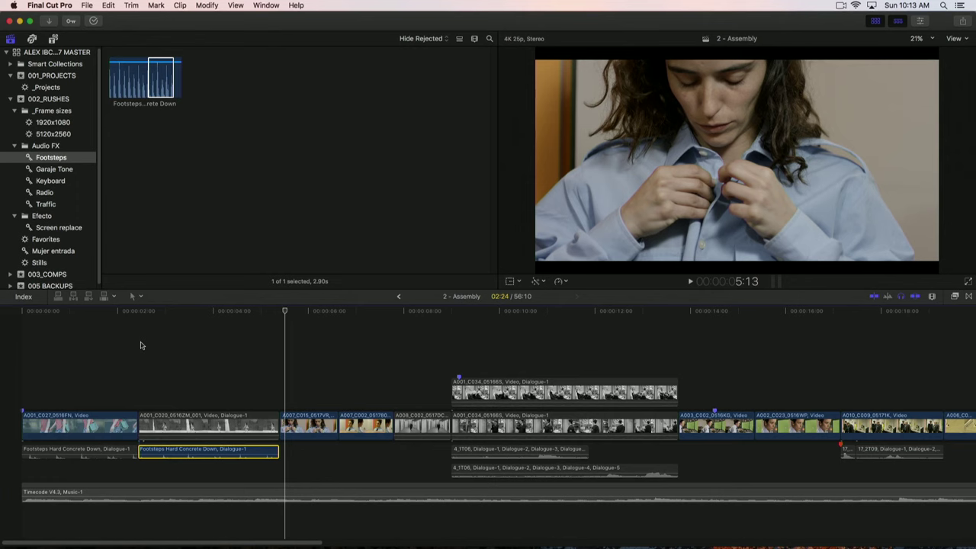
{"action": "left_click_drag", "start_coordinate": [174, 313], "coordinate": [141, 320]}
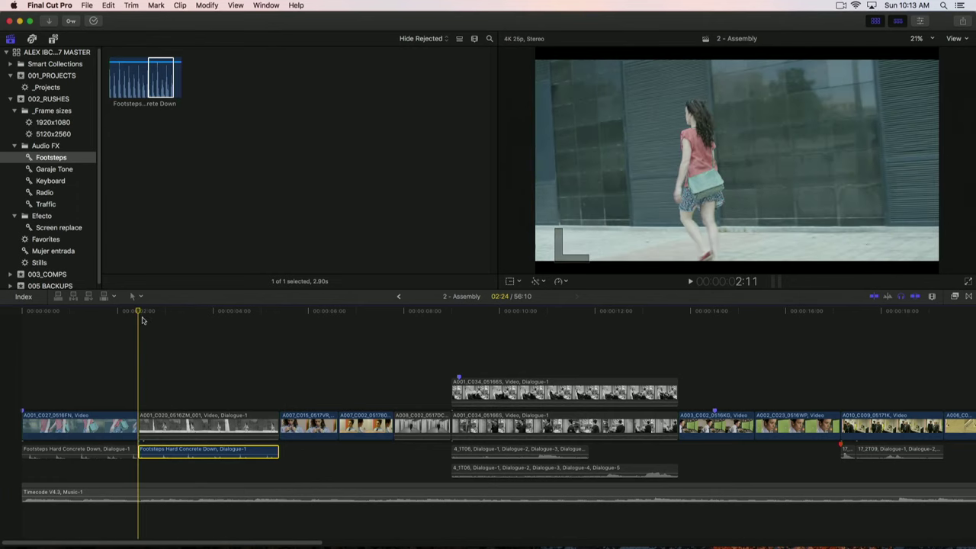
{"action": "key", "text": "space"}
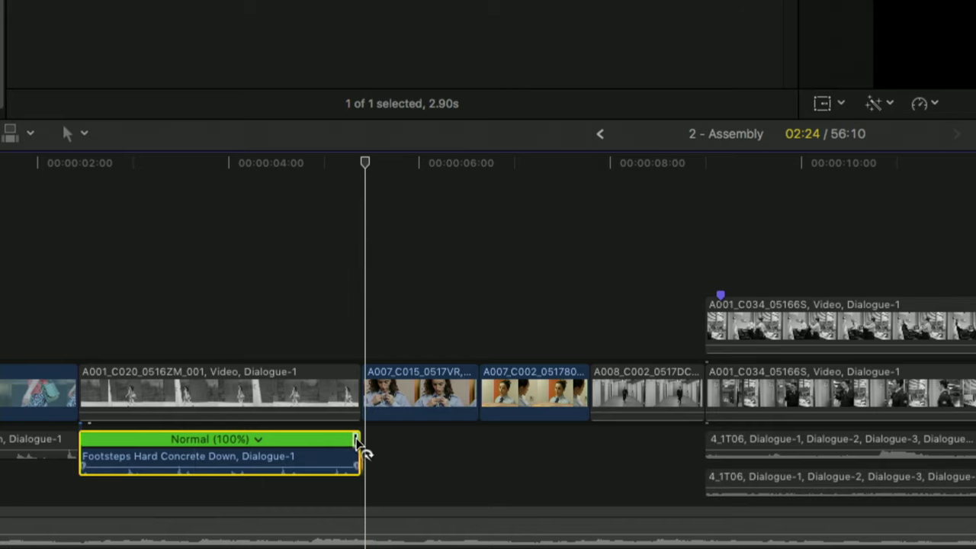
Step: Retime the second Footsteps clip to Fast (120%) so it fills the walking shot, and review it
{"action": "left_click_drag", "start_coordinate": [356, 439], "coordinate": [317, 448]}
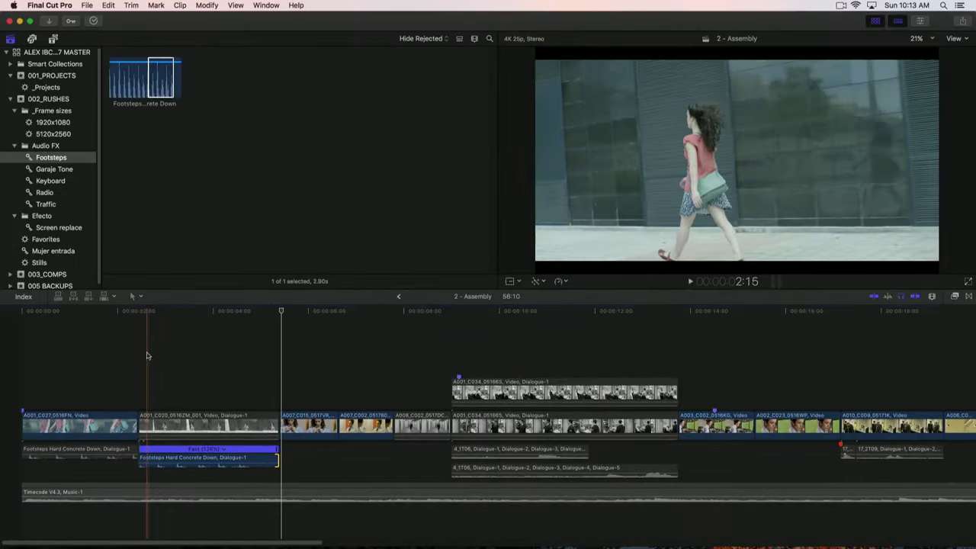
{"action": "key", "text": "space"}
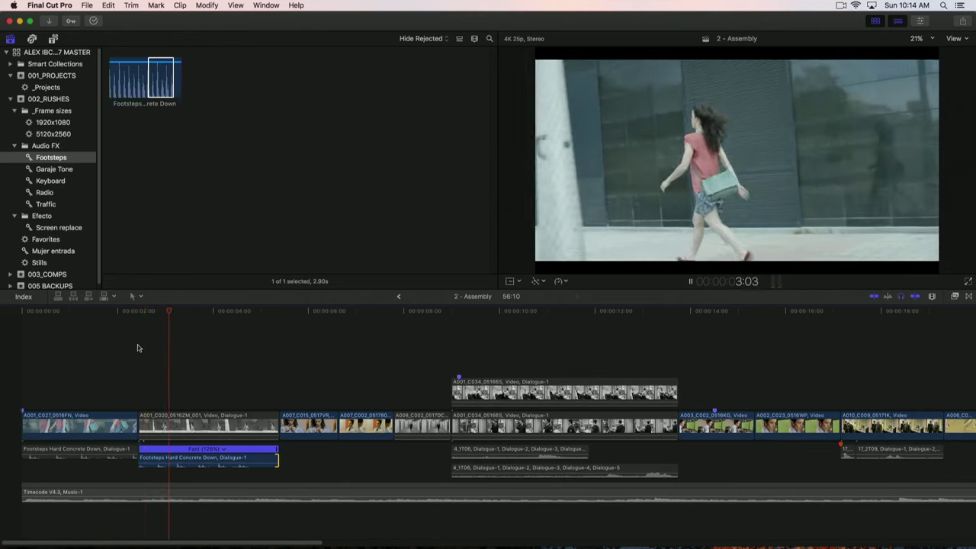
{"action": "key", "text": "space"}
{"action": "mouse_move", "coordinate": [279, 451]}
{"action": "left_mouse_down"}
{"action": "mouse_move", "coordinate": [289, 455]}
{"action": "mouse_move", "coordinate": [278, 453]}
{"action": "left_mouse_up"}
{"action": "left_click", "coordinate": [154, 333]}
{"action": "key", "text": "space"}
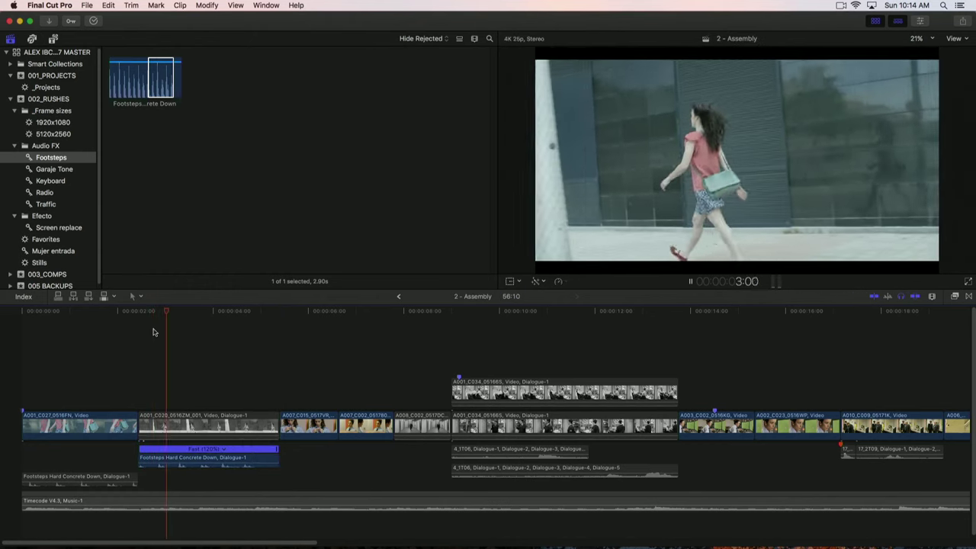
{"action": "key", "text": "space"}
Step: Speed the first Footsteps clip up to 120% and extend its end to sit against the second
{"action": "left_click", "coordinate": [99, 479]}
{"action": "key", "text": "super+r"}
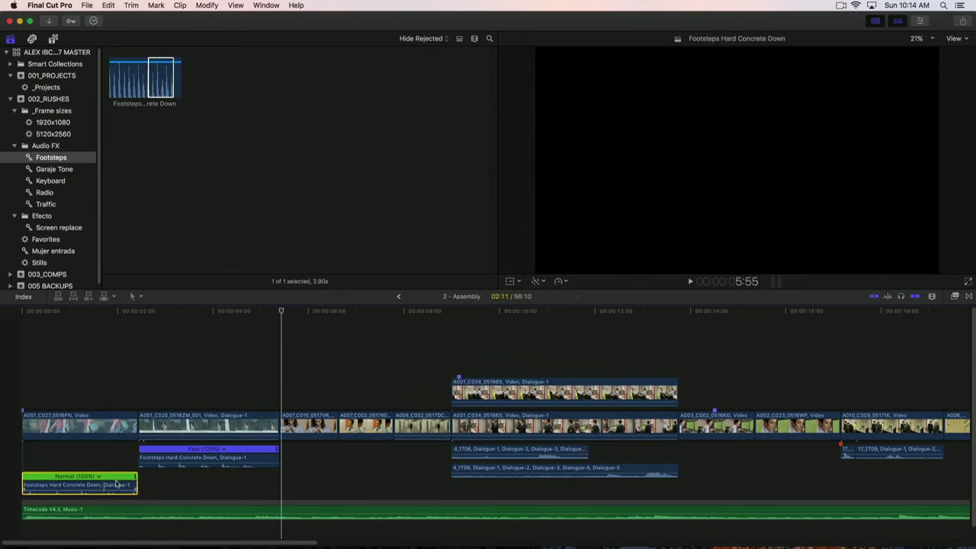
{"action": "left_click_drag", "start_coordinate": [137, 474], "coordinate": [132, 481]}
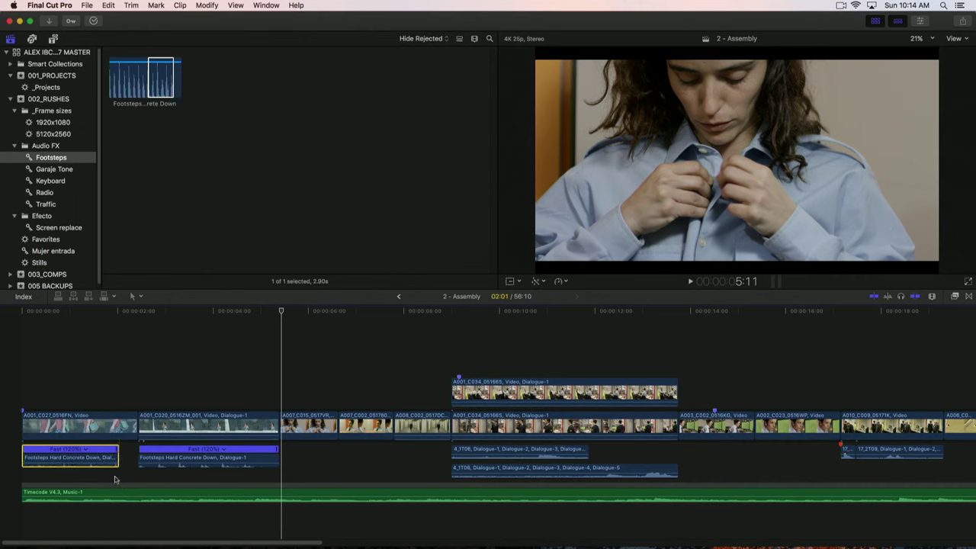
{"action": "left_click_drag", "start_coordinate": [119, 457], "coordinate": [136, 458]}
{"action": "left_click", "coordinate": [171, 363]}
{"action": "key", "text": "super+minus"}
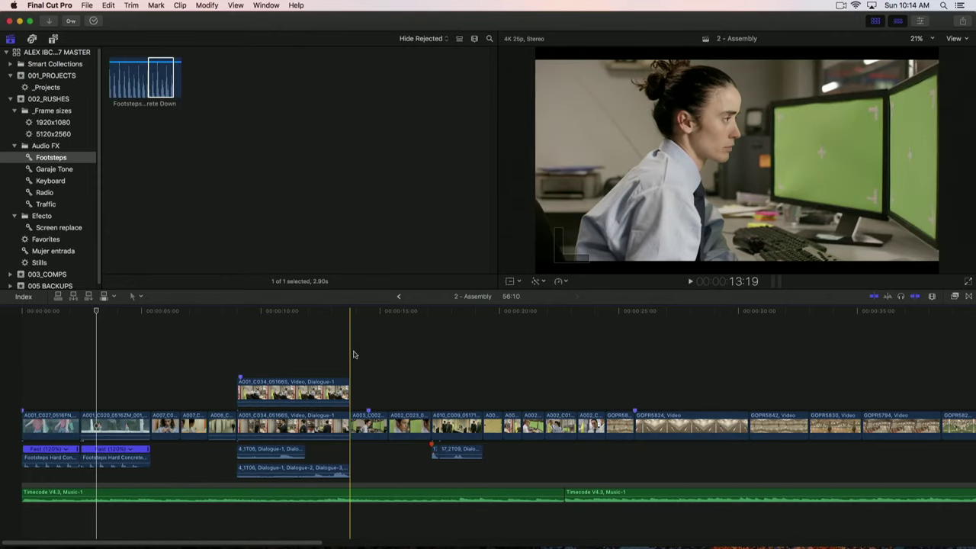
{"action": "key", "text": "space"}
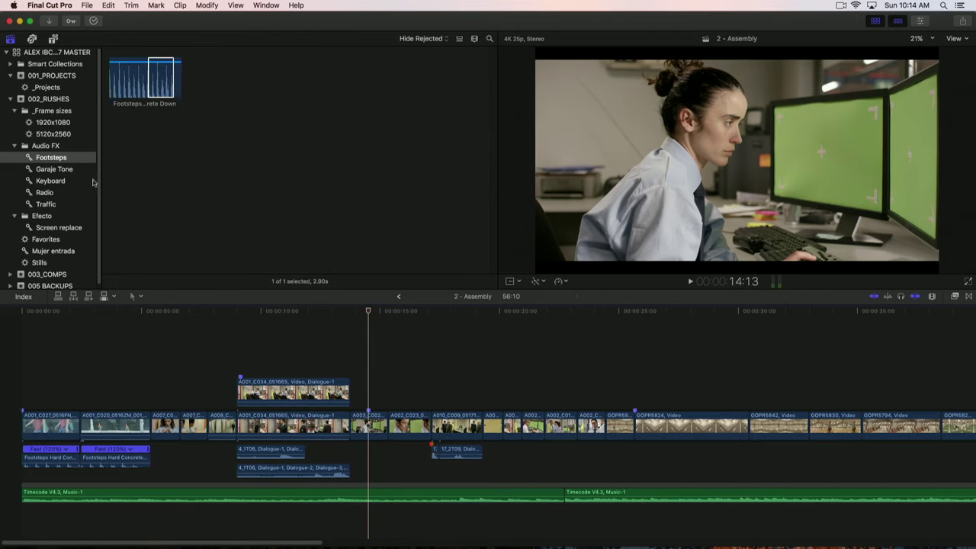
Step: Connect a 0.89-second cut of Computer Keyboard from the Keyboard collection under the A003_C002 typing shot
{"action": "left_click", "coordinate": [45, 181]}
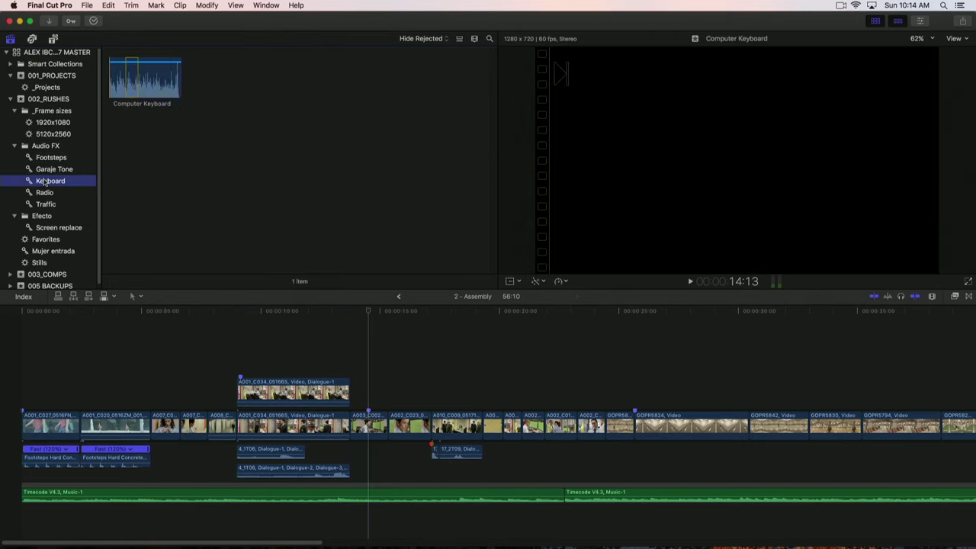
{"action": "left_click", "coordinate": [167, 90]}
{"action": "key", "text": "space"}
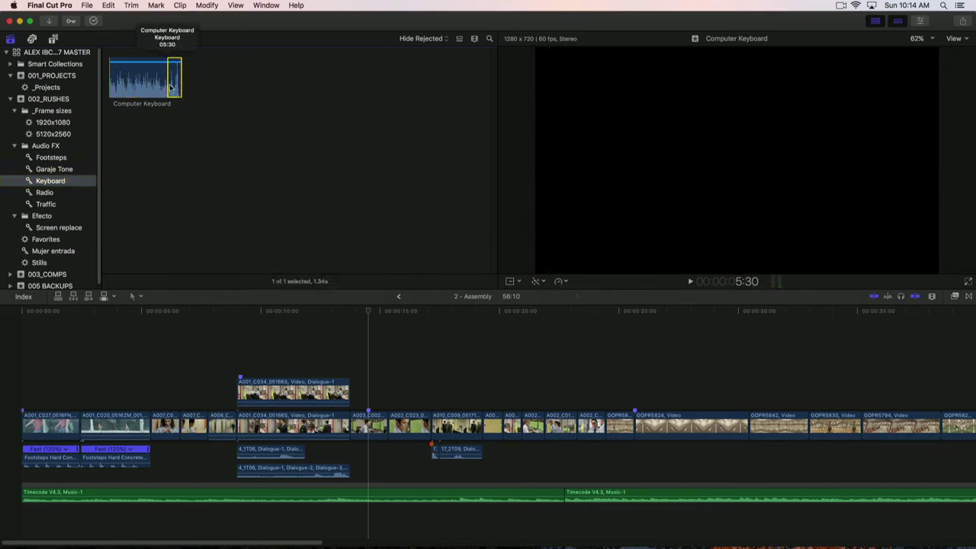
{"action": "key", "text": "space"}
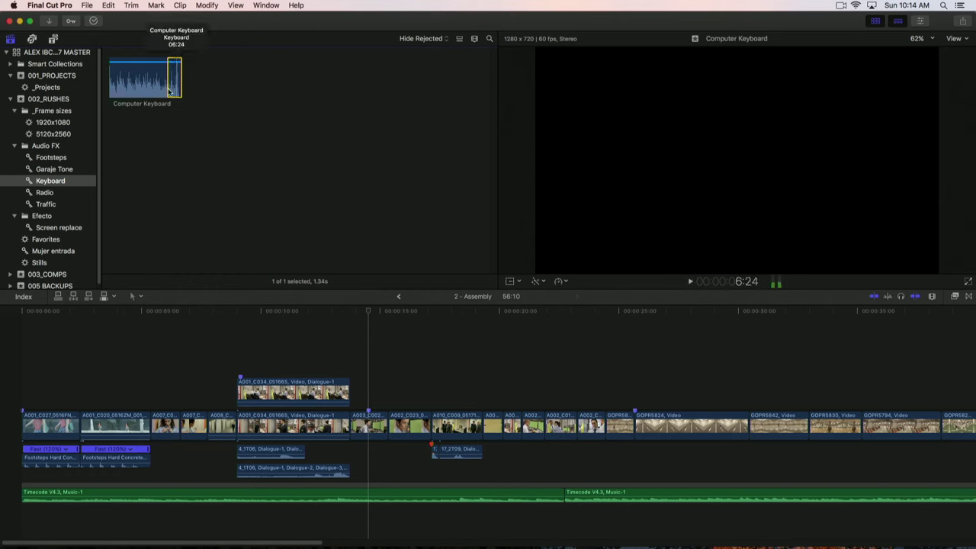
{"action": "key", "text": "o"}
{"action": "key", "text": "q"}
{"action": "key", "text": "space"}
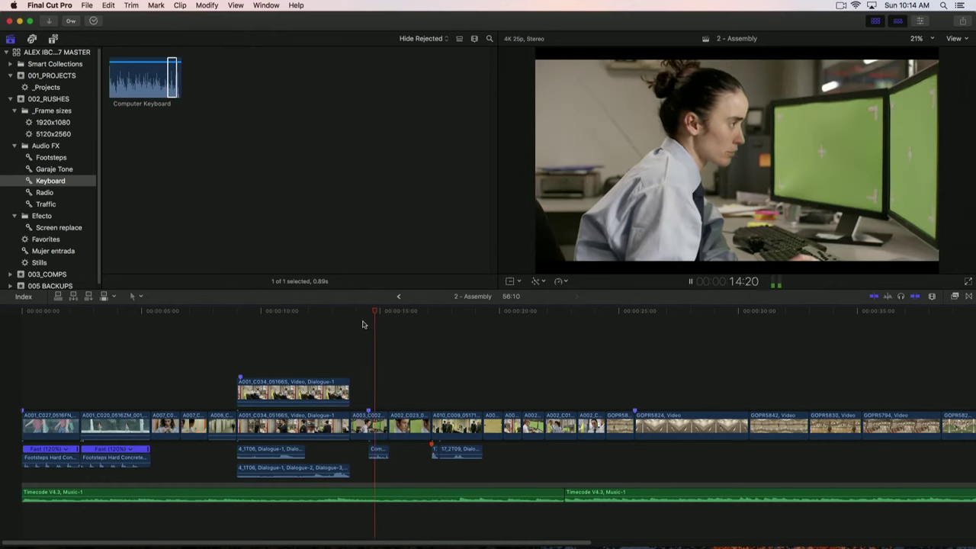
{"action": "key", "text": "space"}
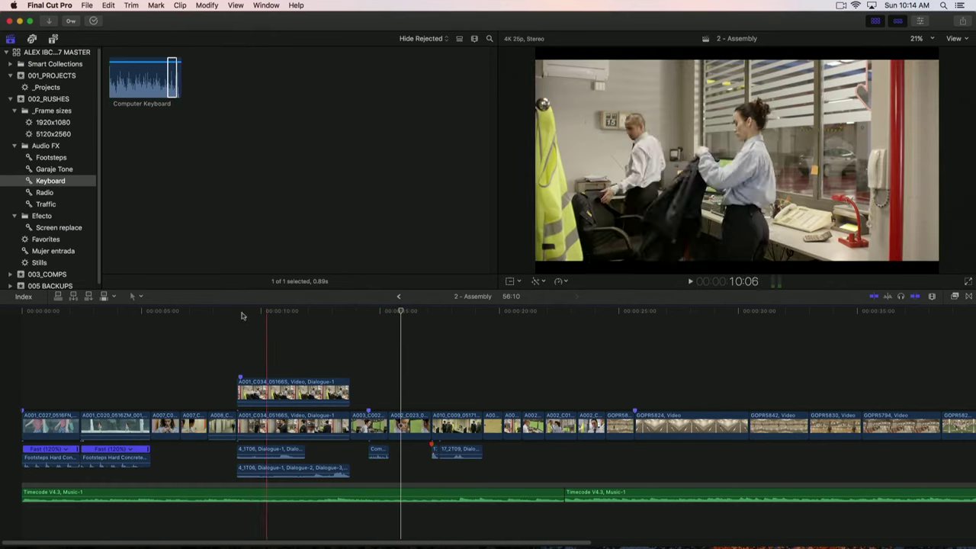
{"action": "left_click", "coordinate": [236, 314]}
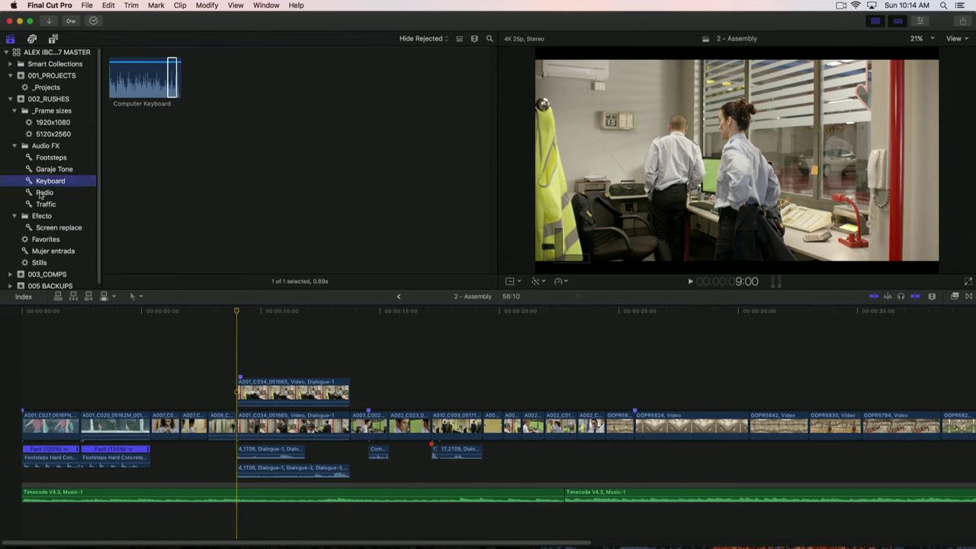
Step: Connect Radio FX from the Radio collection across the marked range of the A001_C034 shot
{"action": "left_click", "coordinate": [43, 193]}
{"action": "left_click", "coordinate": [211, 88]}
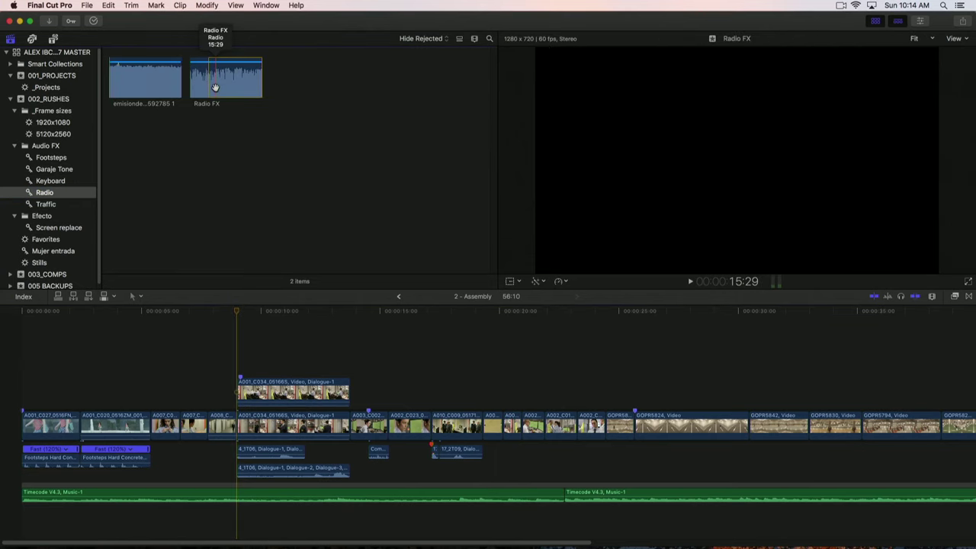
{"action": "left_click", "coordinate": [215, 88]}
{"action": "key", "text": "space"}
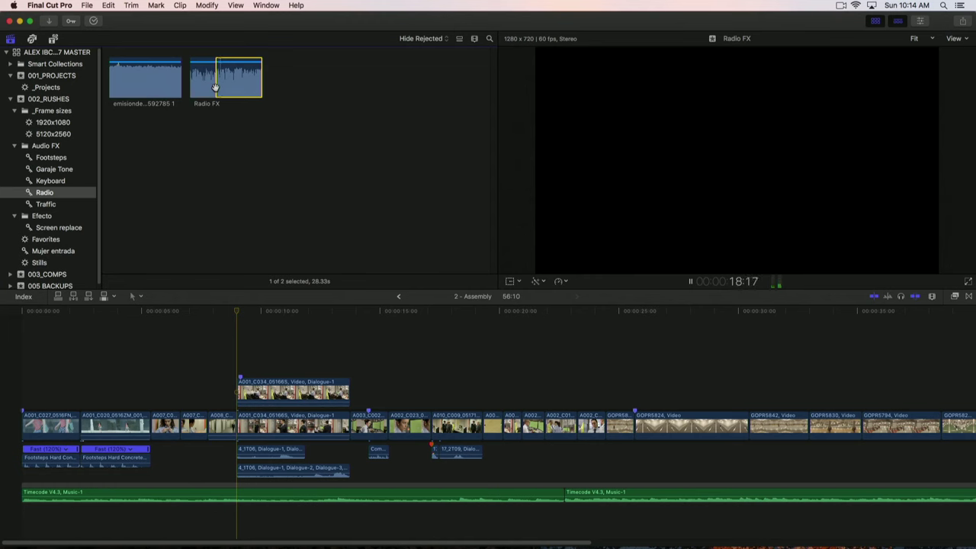
{"action": "left_click", "coordinate": [257, 421]}
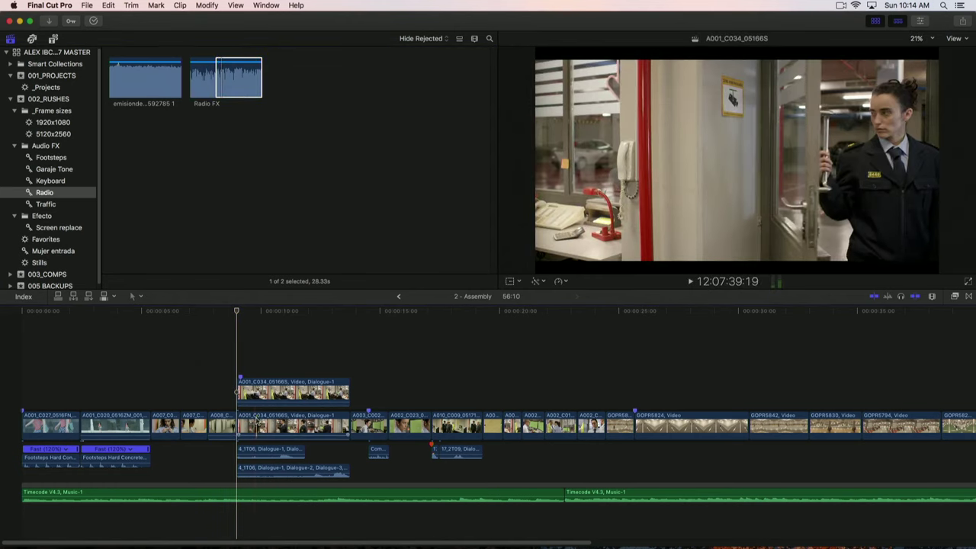
{"action": "key", "text": "x"}
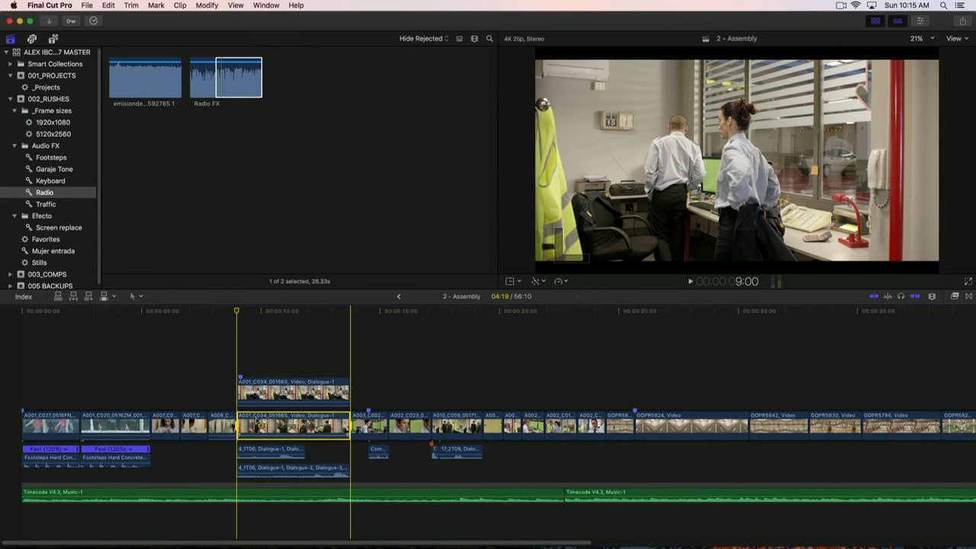
{"action": "key", "text": "q"}
{"action": "left_click", "coordinate": [240, 312]}
{"action": "key", "text": "space"}
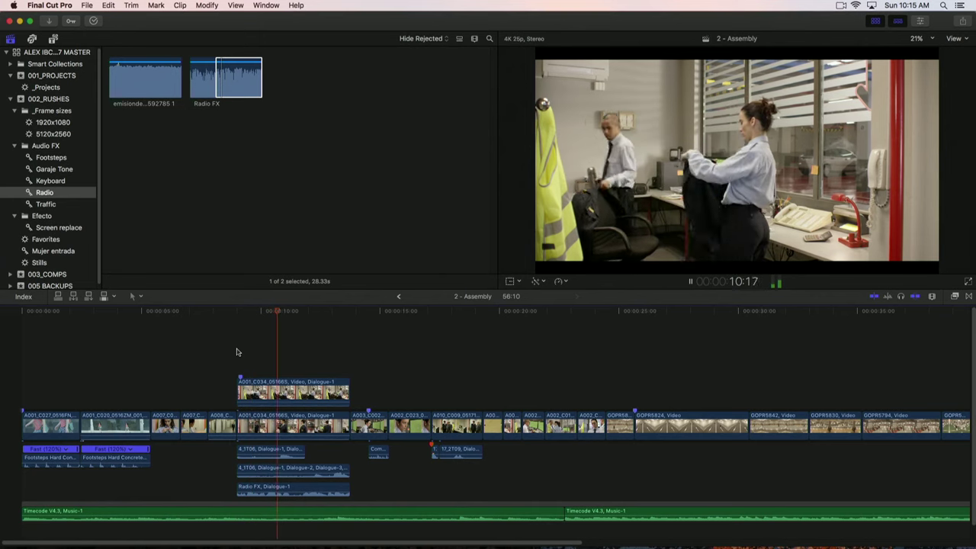
{"action": "key", "text": "space"}
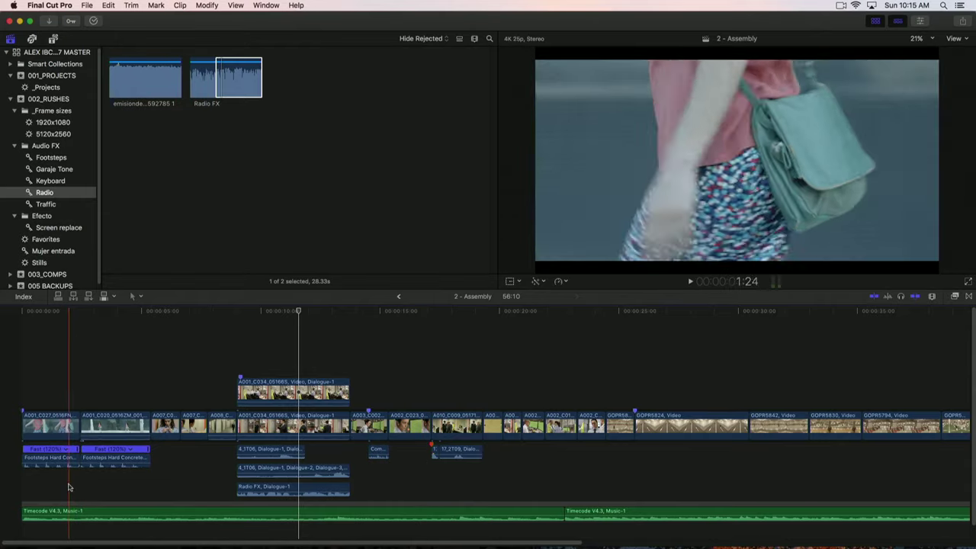
Step: Assign the Effects audio role to both Footsteps clips, Radio FX and the short sound near 15 s
{"action": "left_click_drag", "start_coordinate": [177, 494], "coordinate": [36, 470]}
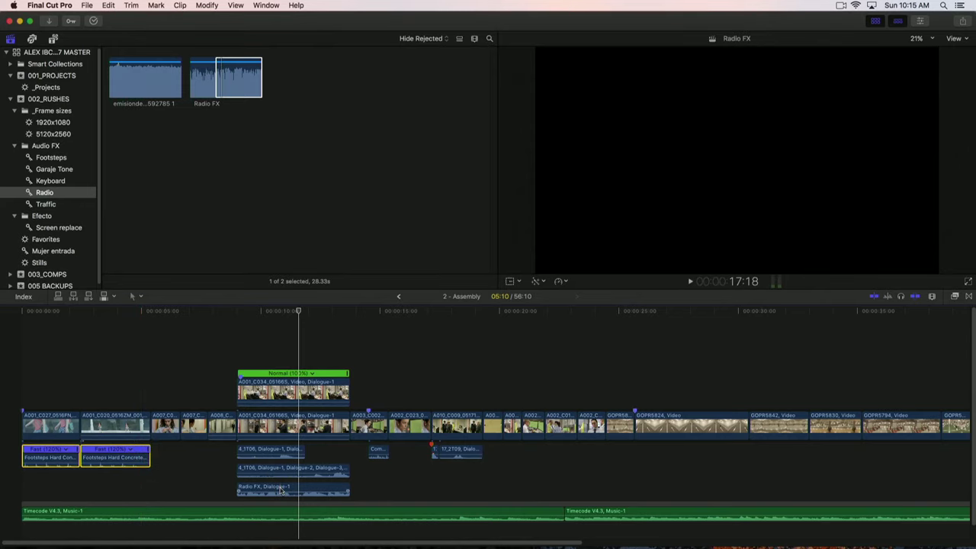
{"action": "left_click", "coordinate": [280, 490], "text": "super"}
{"action": "left_click", "coordinate": [436, 452], "text": "super"}
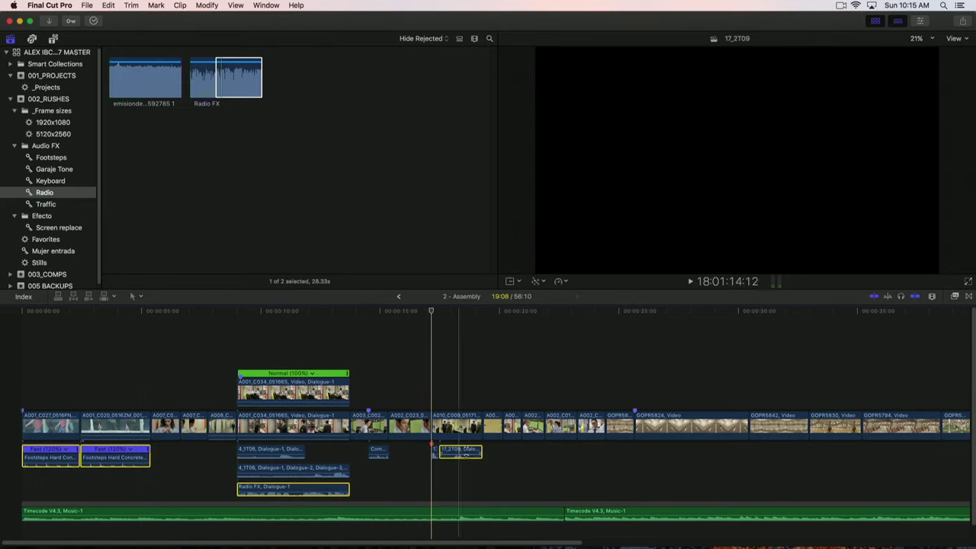
{"action": "left_click", "coordinate": [468, 452], "text": "super"}
{"action": "left_click", "coordinate": [379, 456], "text": "super"}
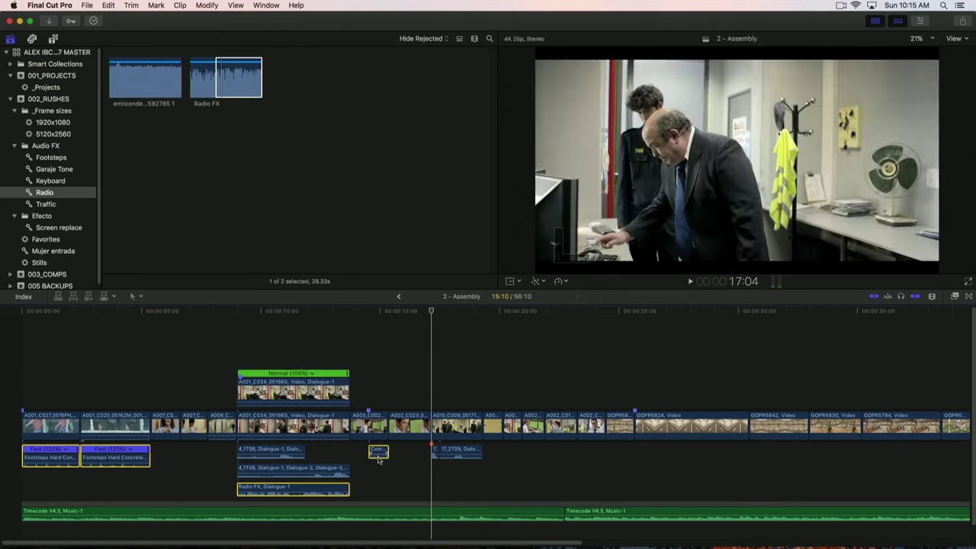
{"action": "right_click", "coordinate": [107, 458]}
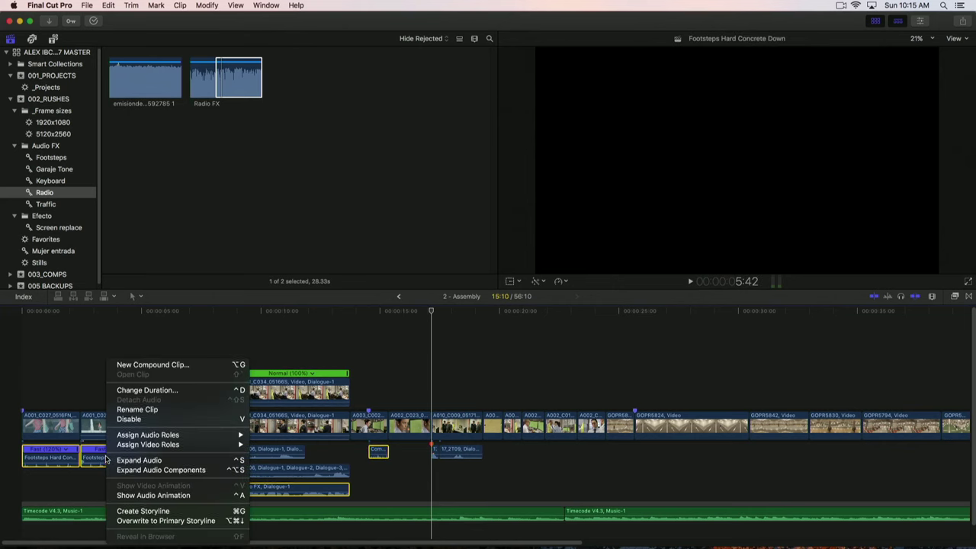
{"action": "mouse_move", "coordinate": [164, 439]}
{"action": "left_click", "coordinate": [292, 426]}
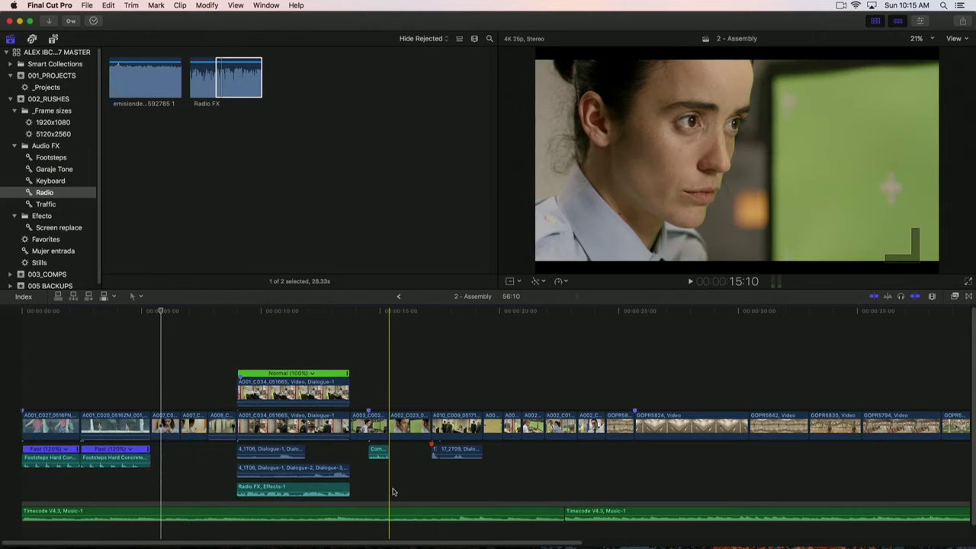
Step: Check the Footsteps clips, clear the selection and zoom out to see the whole edit
{"action": "left_click", "coordinate": [288, 391]}
{"action": "left_click_drag", "start_coordinate": [168, 477], "coordinate": [51, 453]}
{"action": "left_click", "coordinate": [78, 361]}
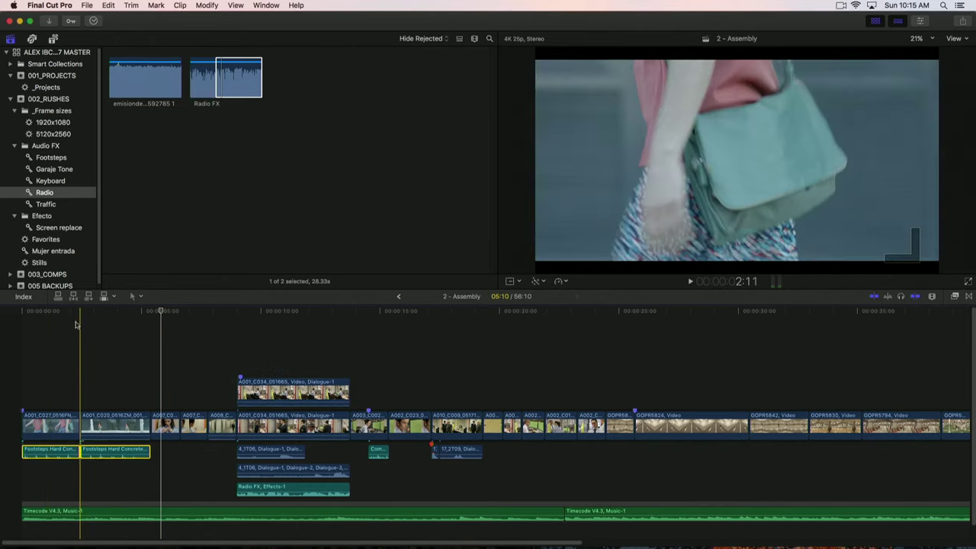
{"action": "key", "text": "super+minus"}
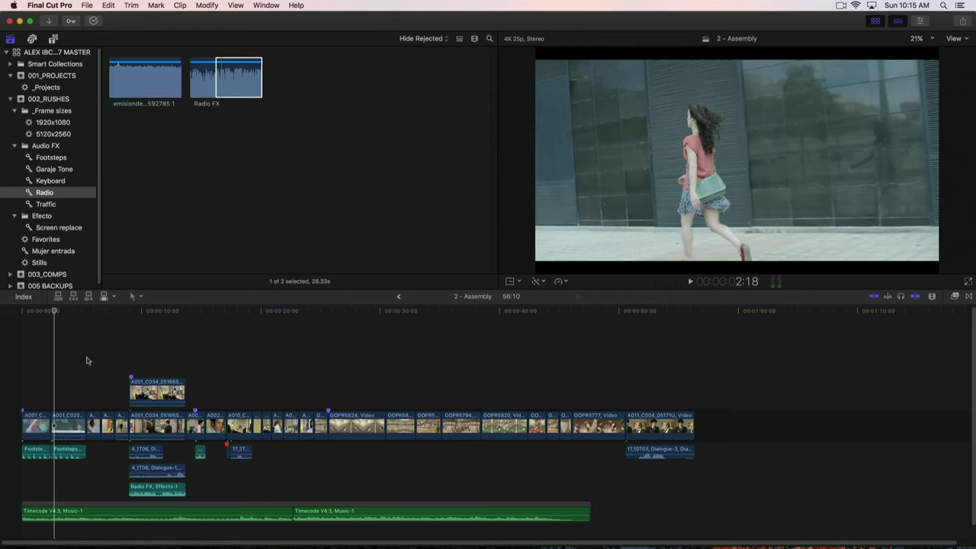
Step: Search the Timeline Index clips for 'GO' and assign all ten GOPR clips the Go Pro video role
{"action": "left_click", "coordinate": [24, 296]}
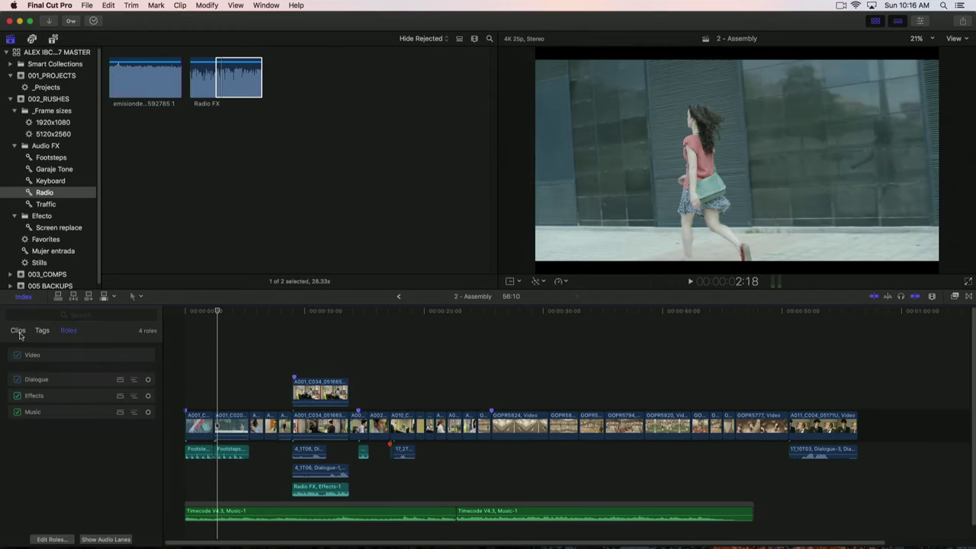
{"action": "left_click", "coordinate": [18, 330]}
{"action": "left_click", "coordinate": [31, 316]}
{"action": "type", "text": "GO"}
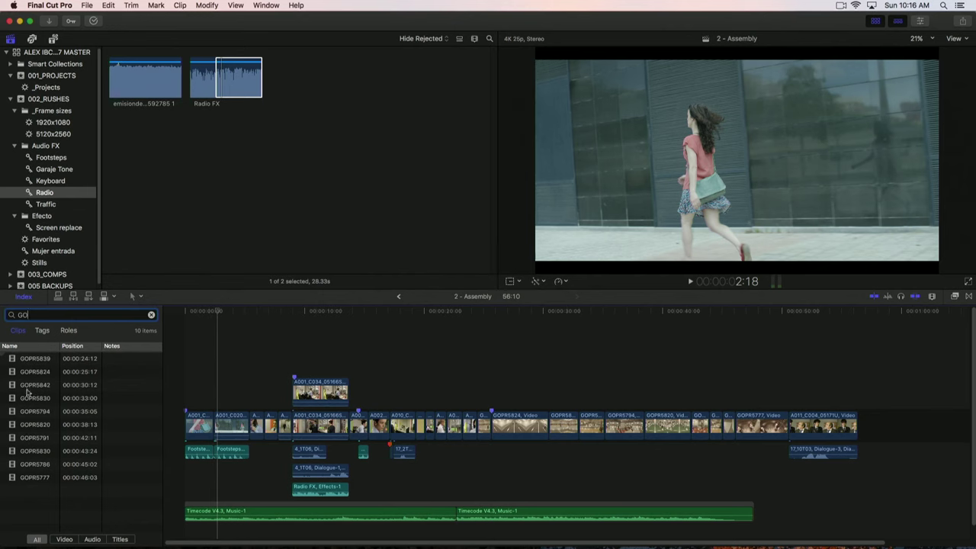
{"action": "left_click", "coordinate": [35, 477]}
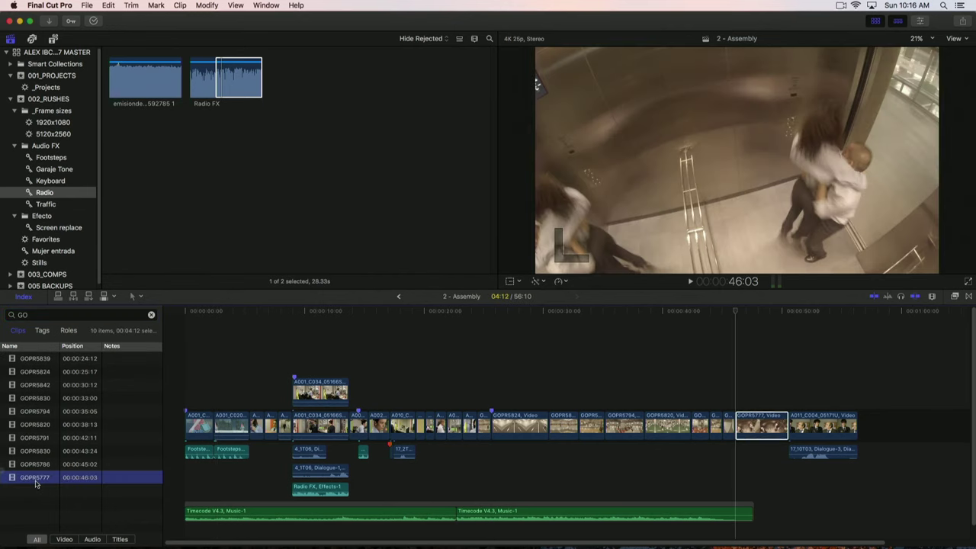
{"action": "left_click", "coordinate": [35, 358], "text": "shift"}
{"action": "left_click", "coordinate": [513, 427]}
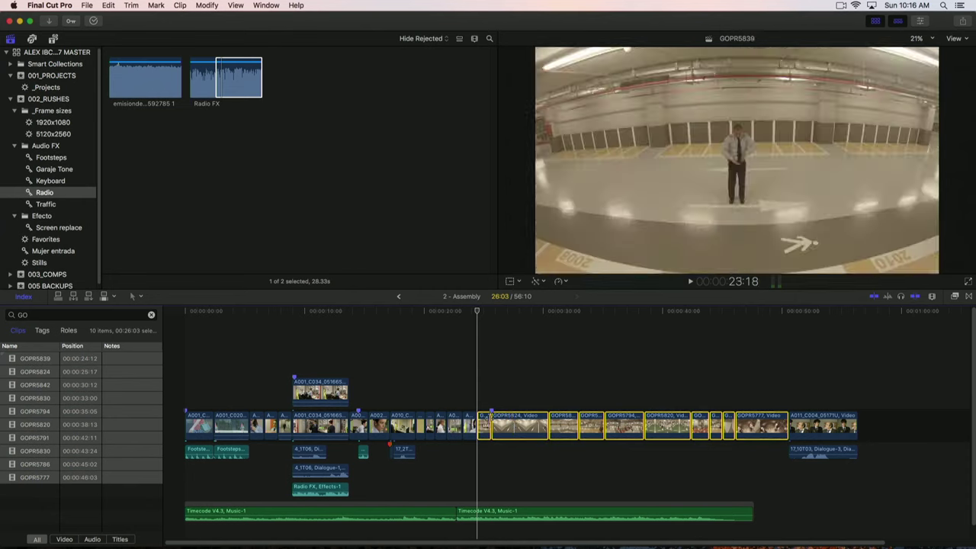
{"action": "right_click", "coordinate": [517, 427]}
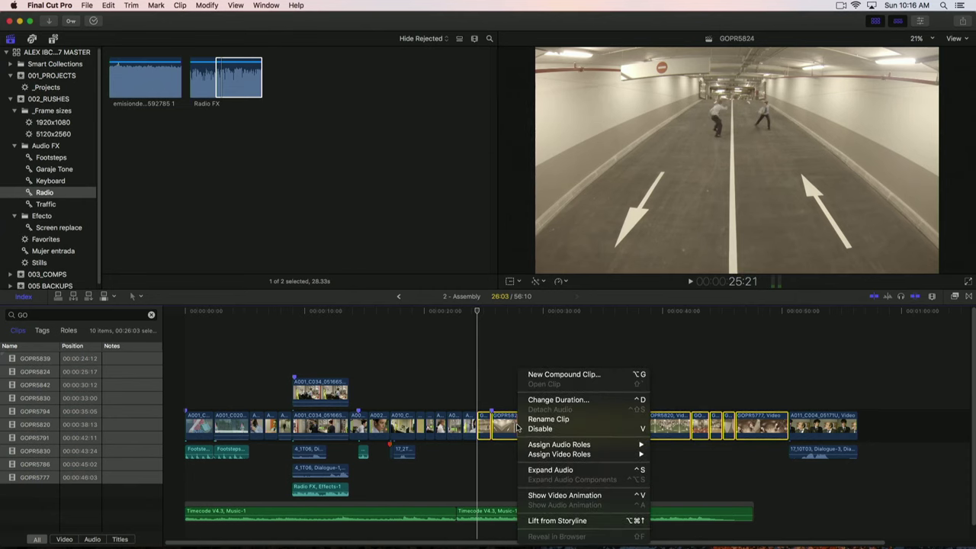
{"action": "mouse_move", "coordinate": [591, 454]}
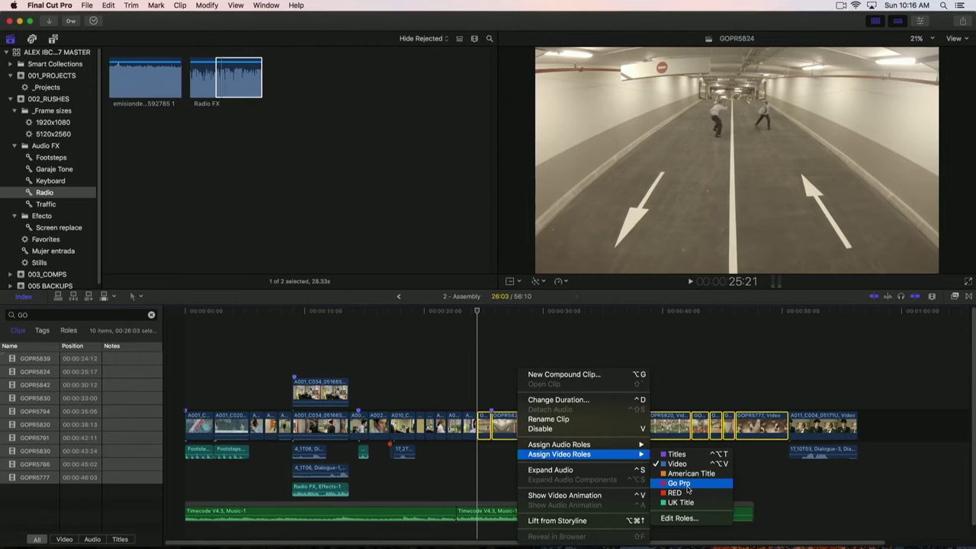
{"action": "left_click", "coordinate": [686, 483]}
{"action": "left_click", "coordinate": [572, 372]}
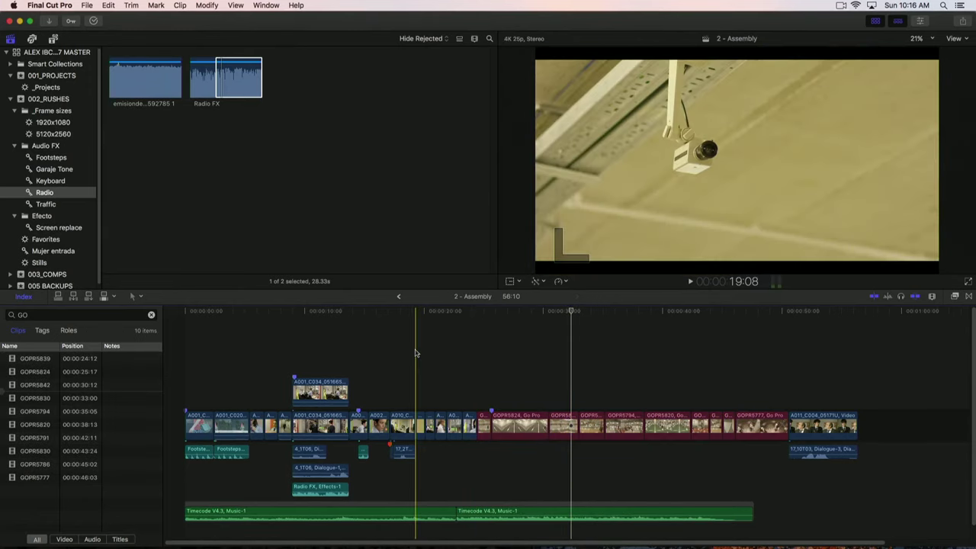
Step: Search the Timeline Index for 'A0', select all sixteen clips and assign them the RED video role
{"action": "left_click", "coordinate": [55, 314]}
{"action": "type", "text": "A0"}
{"action": "scroll", "coordinate": [159, 386], "scroll_direction": "up", "scroll_amount": 2}
{"action": "key", "text": "Tab"}
{"action": "scroll", "coordinate": [155, 379], "scroll_direction": "down", "scroll_amount": 2}
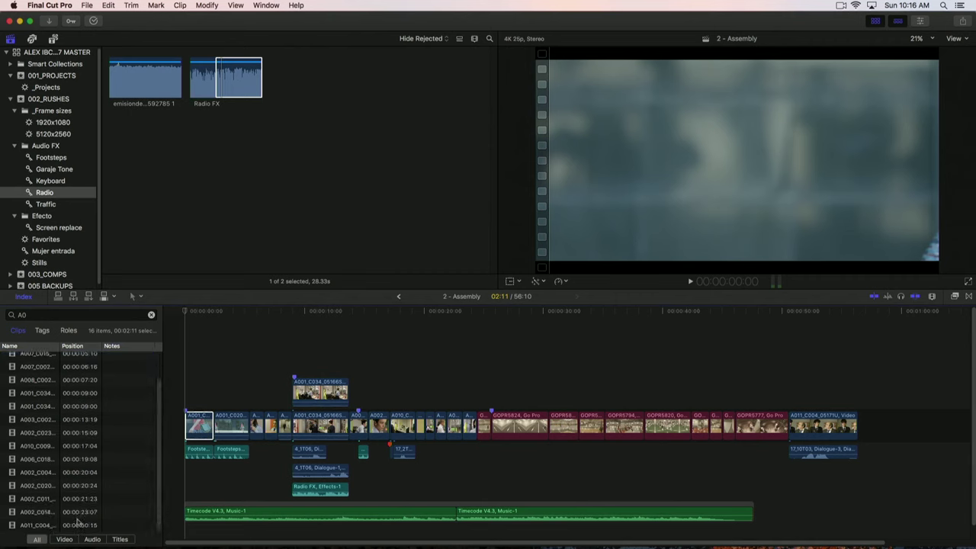
{"action": "left_click", "coordinate": [32, 525], "text": "shift"}
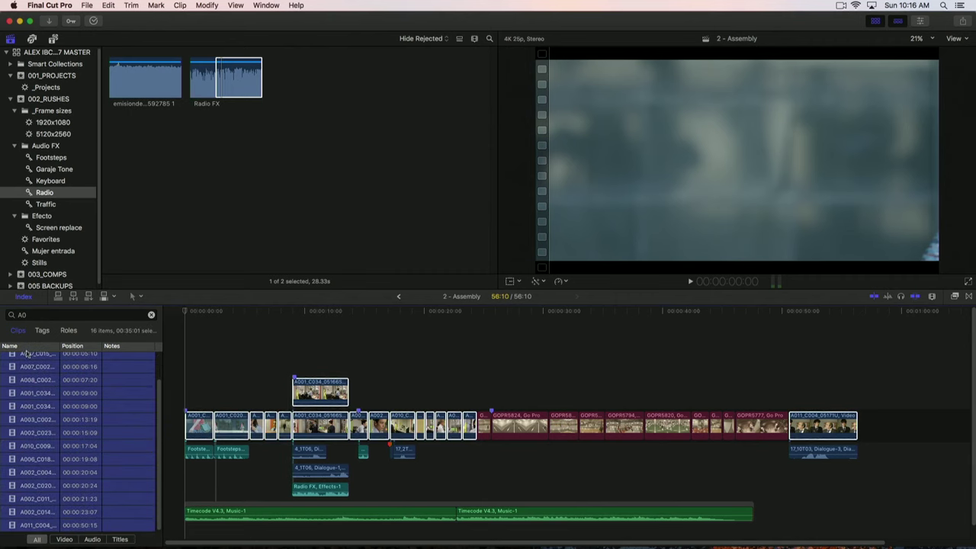
{"action": "left_click", "coordinate": [246, 387]}
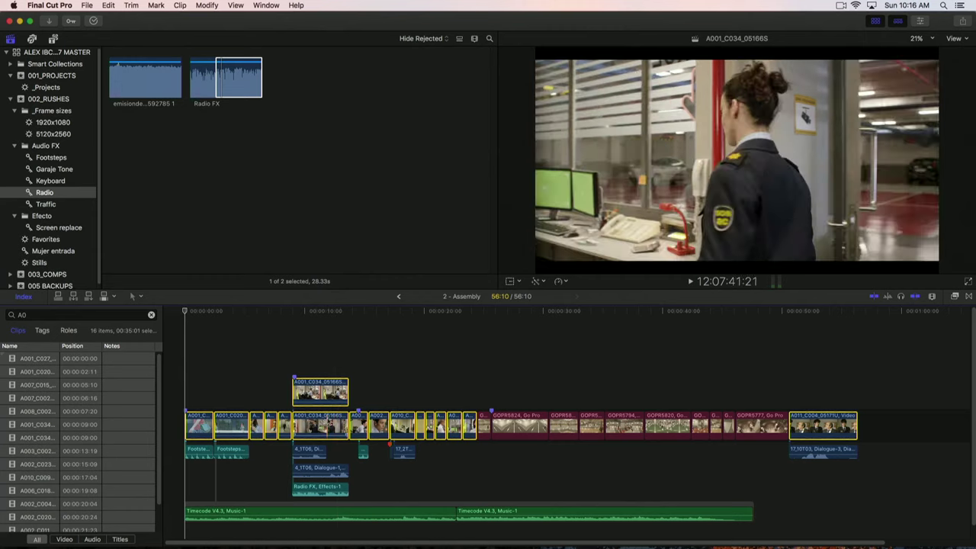
{"action": "right_click", "coordinate": [327, 421]}
{"action": "mouse_move", "coordinate": [387, 455]}
{"action": "left_click", "coordinate": [483, 493]}
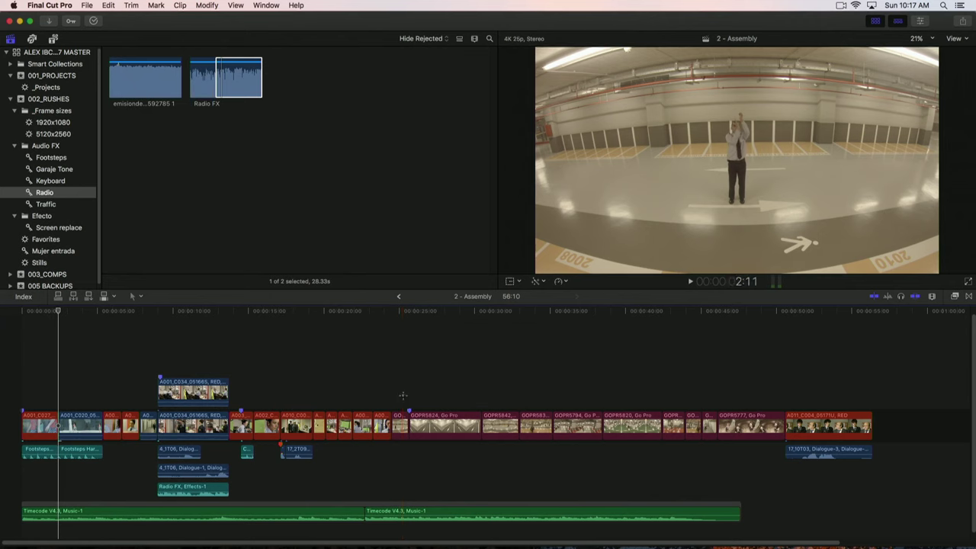
Step: Apply Balance Color to all the Go Pro clips from the viewer's Enhancements menu
{"action": "left_click_drag", "start_coordinate": [401, 396], "coordinate": [756, 440]}
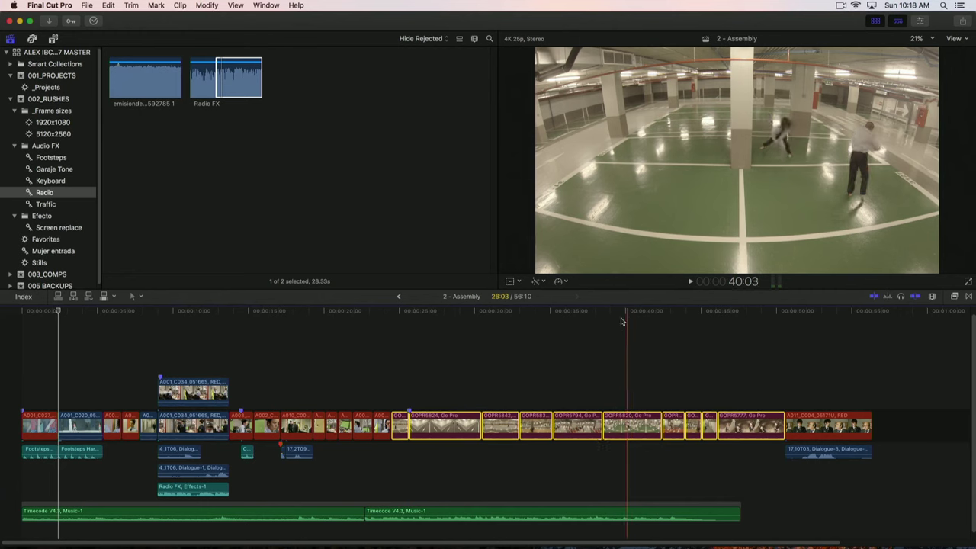
{"action": "left_click", "coordinate": [561, 282]}
{"action": "left_click", "coordinate": [566, 291]}
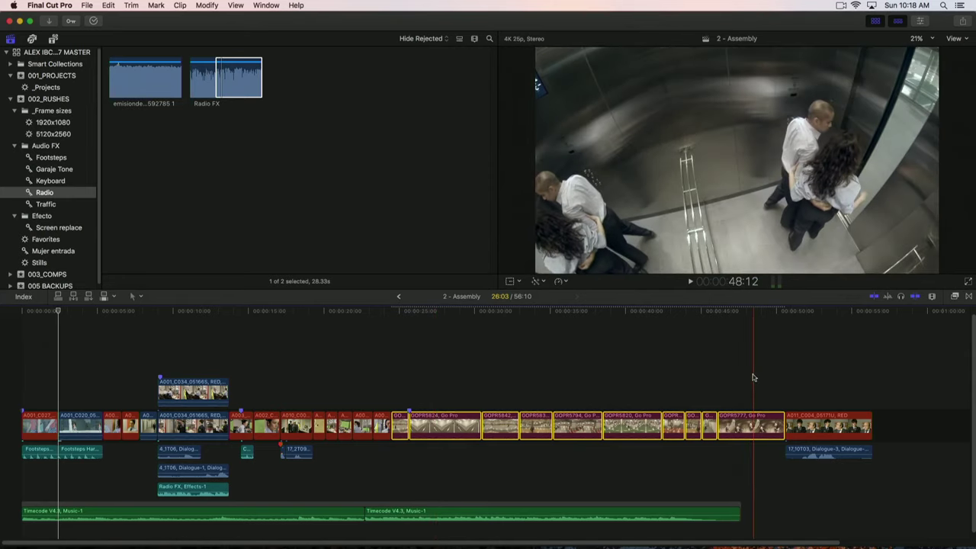
{"action": "left_click", "coordinate": [372, 378]}
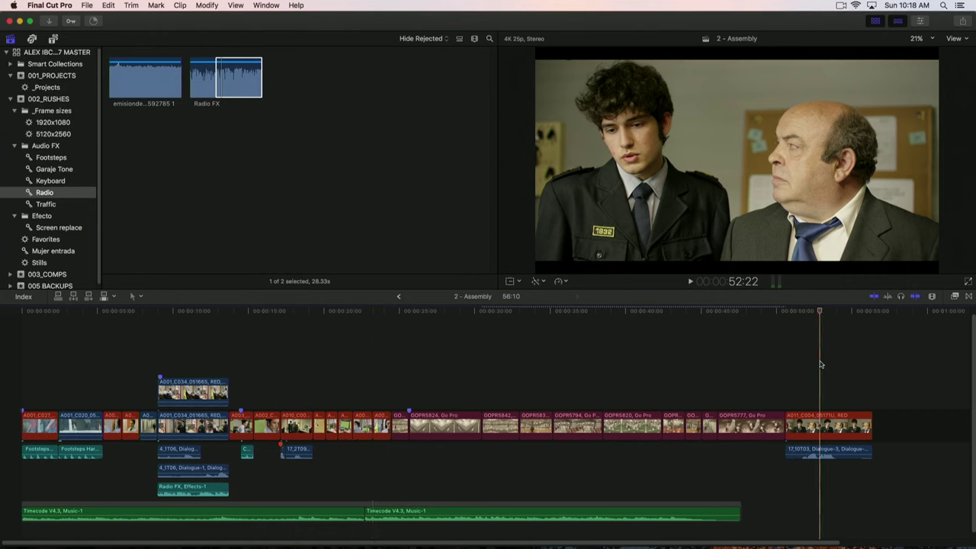
Step: Lower the last clip's shadow saturation to -18% and highlight saturation to -13% in the Color Board
{"action": "left_click", "coordinate": [823, 418]}
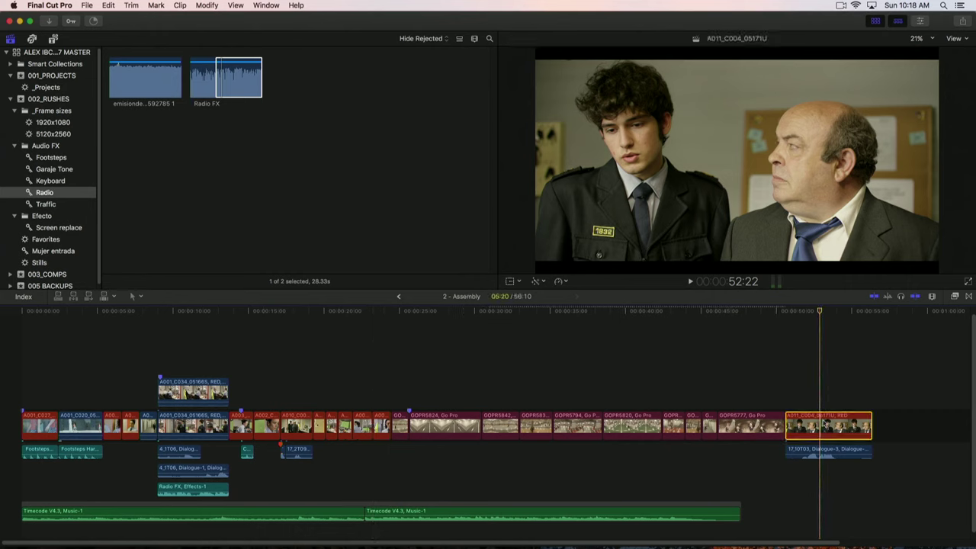
{"action": "key", "text": "super+6"}
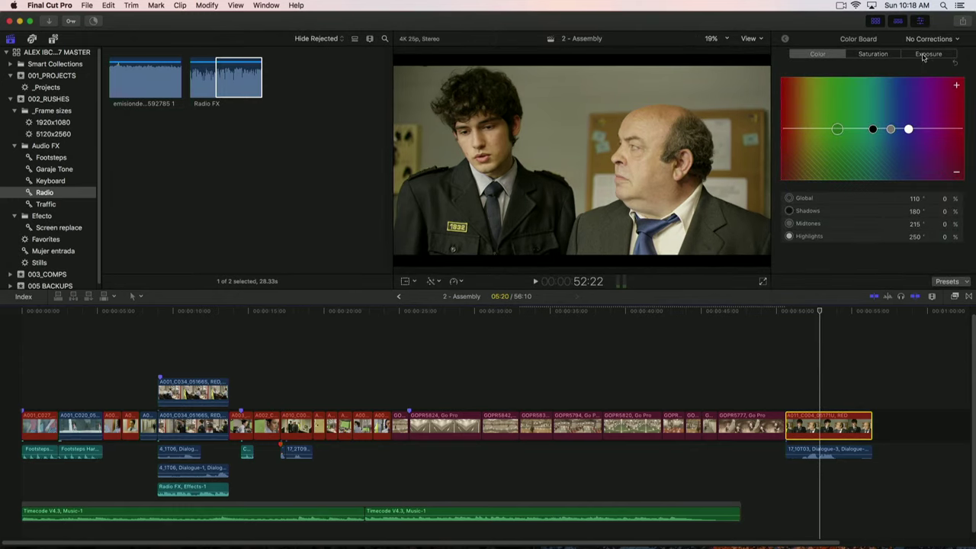
{"action": "left_click", "coordinate": [872, 54]}
{"action": "left_click_drag", "start_coordinate": [832, 131], "coordinate": [831, 138]}
{"action": "left_click_drag", "start_coordinate": [937, 130], "coordinate": [886, 126]}
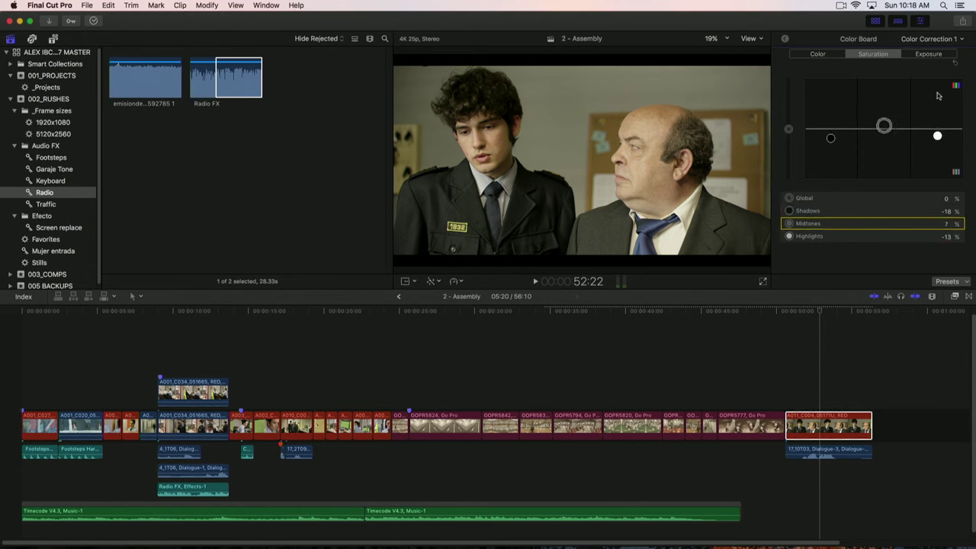
Step: With widened video scopes shown, raise highlights exposure to 12% and drop shadows to -2%
{"action": "left_click", "coordinate": [923, 55]}
{"action": "left_click_drag", "start_coordinate": [939, 129], "coordinate": [938, 125]}
{"action": "left_click", "coordinate": [750, 39]}
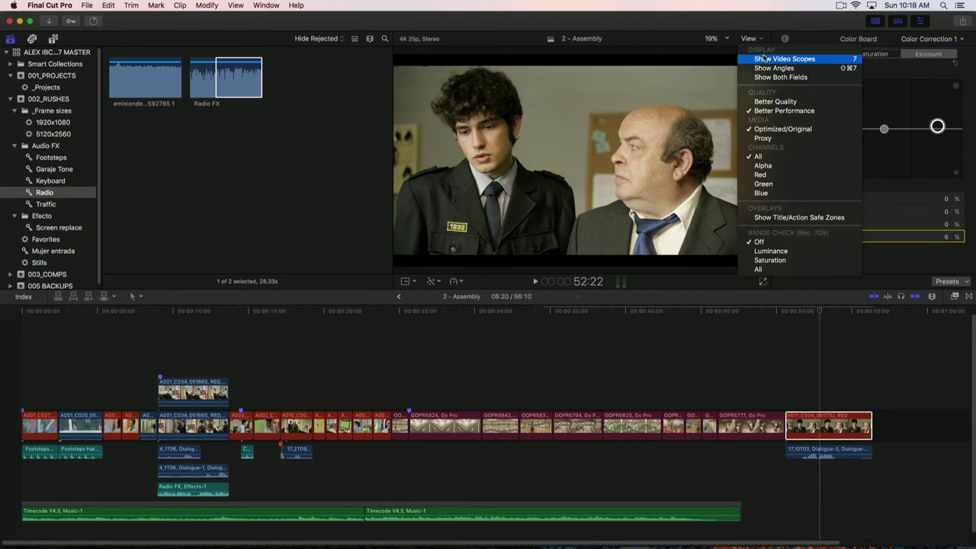
{"action": "left_click", "coordinate": [767, 59]}
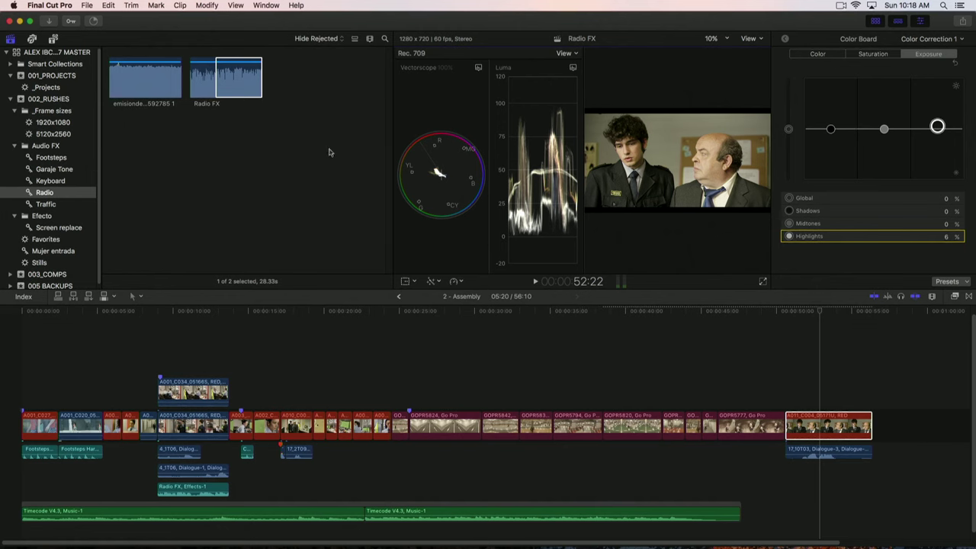
{"action": "left_click_drag", "start_coordinate": [387, 129], "coordinate": [249, 141]}
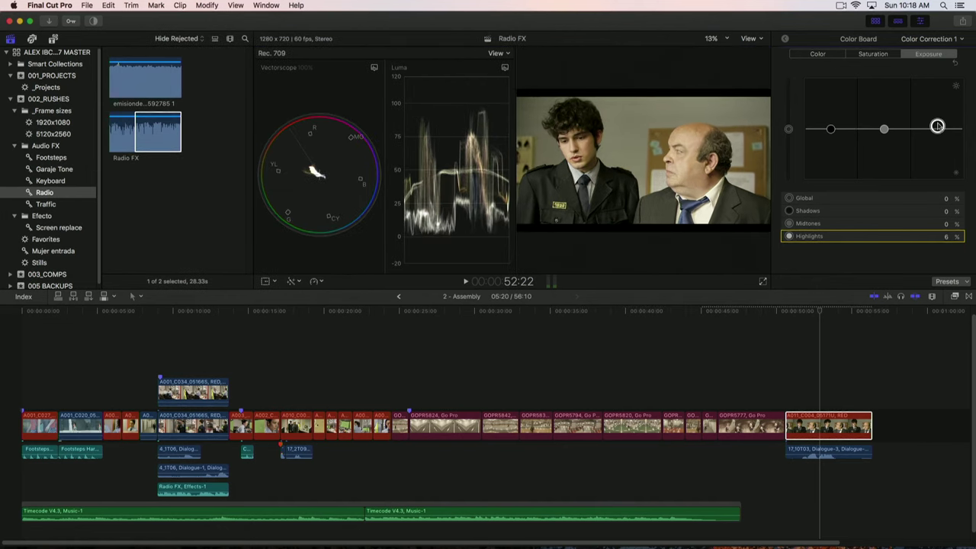
{"action": "left_click_drag", "start_coordinate": [937, 125], "coordinate": [937, 123]}
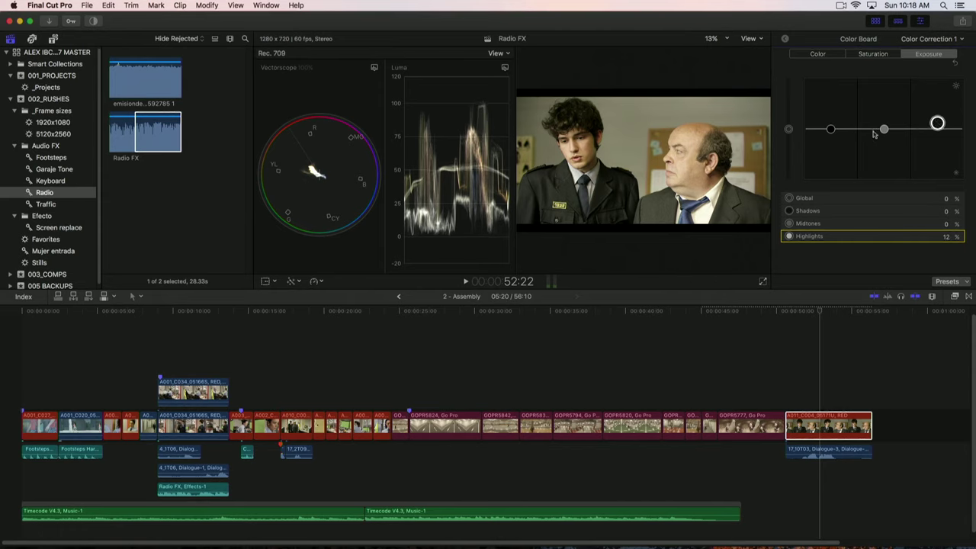
{"action": "left_click_drag", "start_coordinate": [833, 130], "coordinate": [831, 132]}
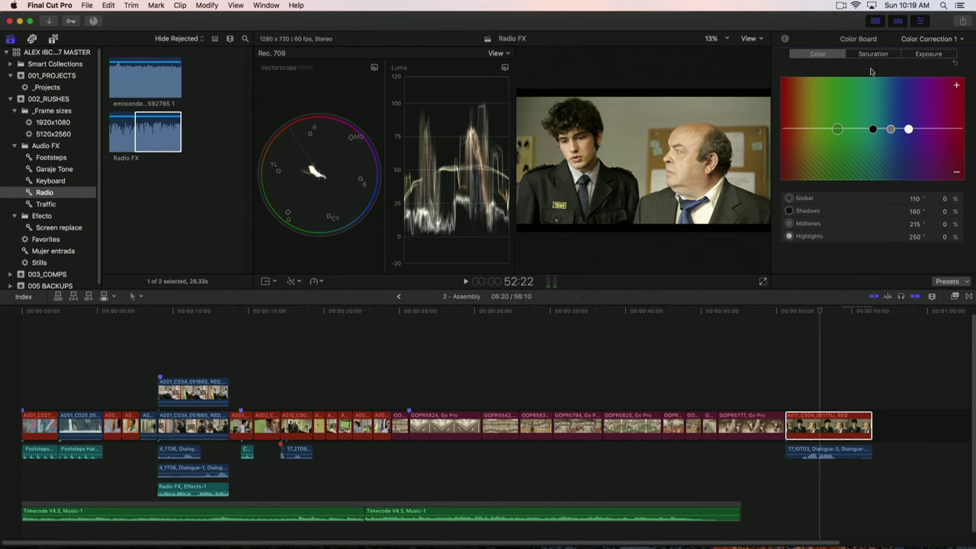
Step: Tint A011_C004's midtones 10% toward blue (223°), then go back to its Video inspector effects
{"action": "left_click_drag", "start_coordinate": [891, 129], "coordinate": [896, 123]}
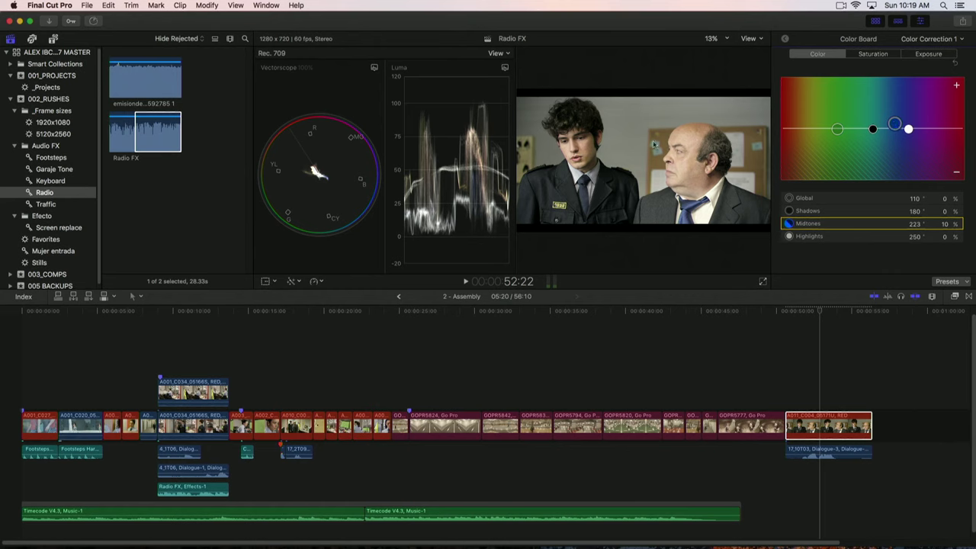
{"action": "left_click", "coordinate": [815, 426]}
{"action": "left_click", "coordinate": [947, 281]}
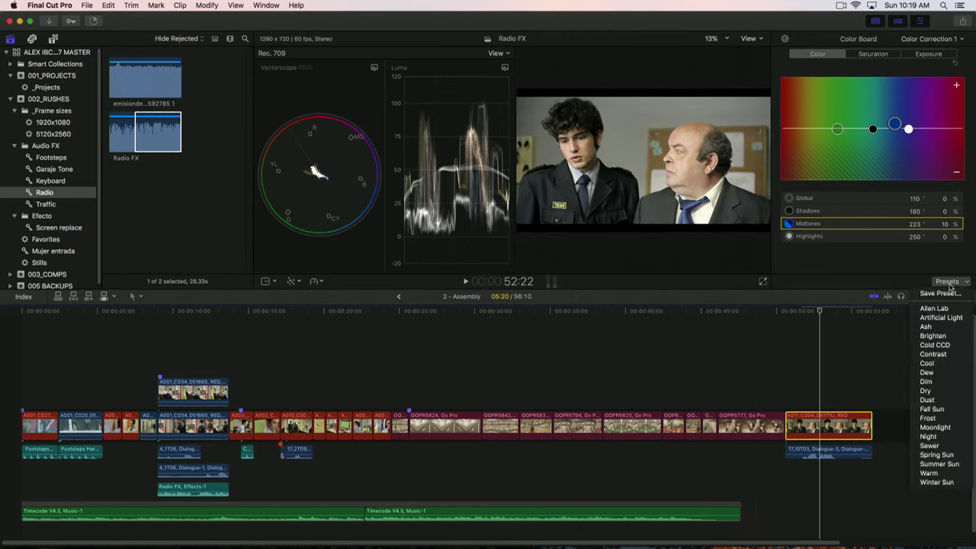
{"action": "key", "text": "Escape"}
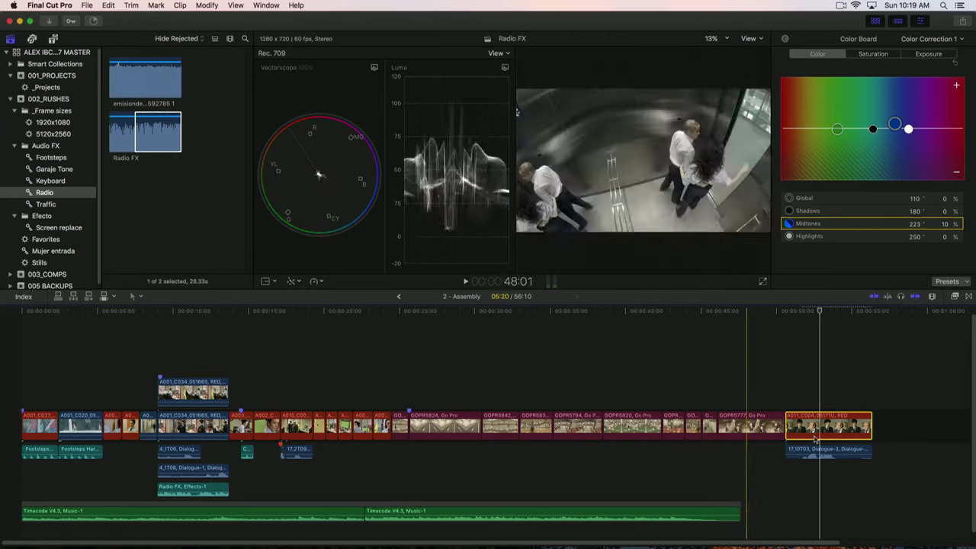
{"action": "left_click", "coordinate": [785, 39]}
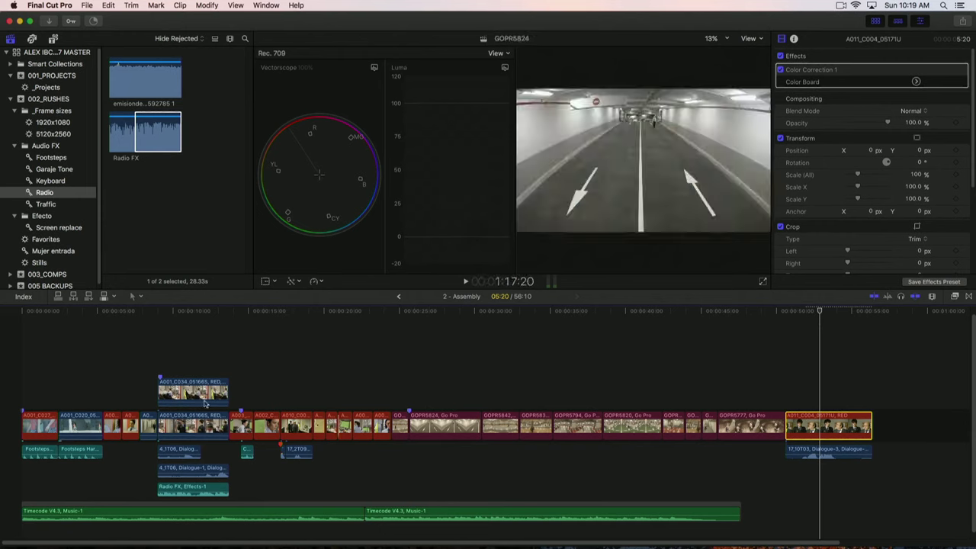
Step: Paste Color Correction 1 onto A001_C027_0516FN using Paste Attributes
{"action": "left_click", "coordinate": [32, 424]}
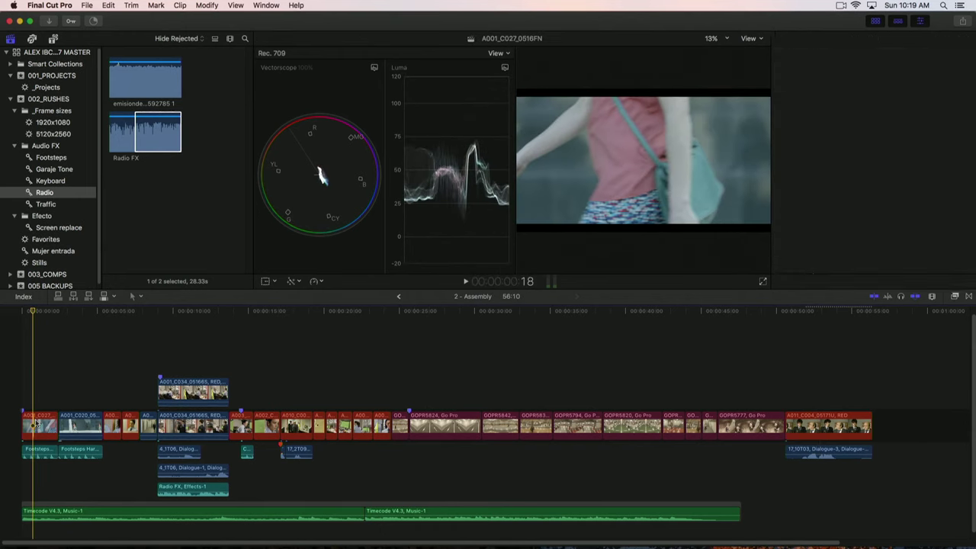
{"action": "left_click", "coordinate": [108, 4]}
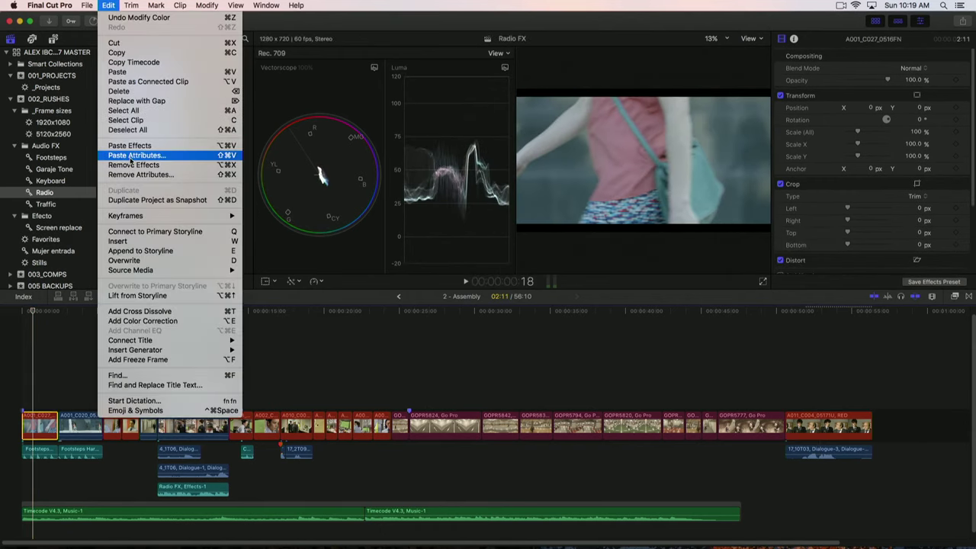
{"action": "left_click", "coordinate": [131, 155]}
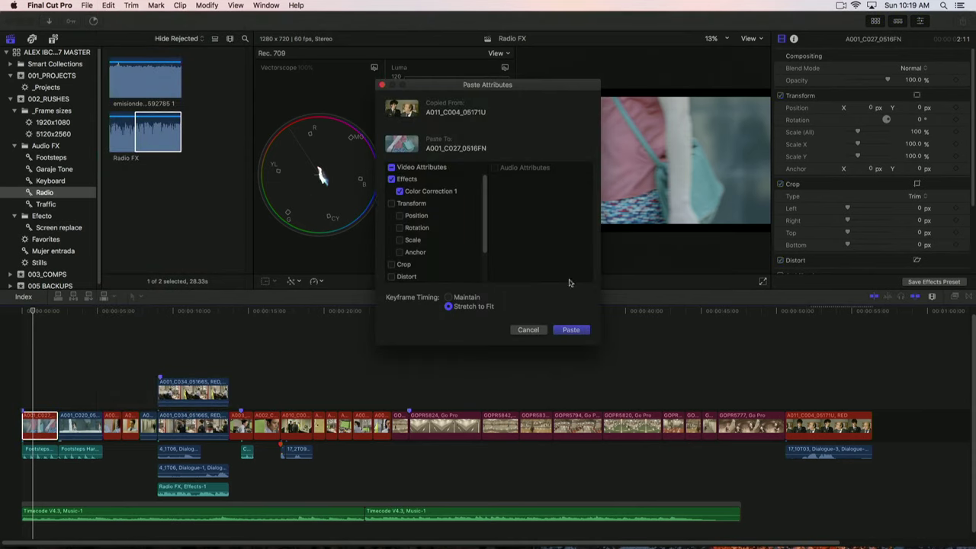
{"action": "left_click", "coordinate": [571, 330]}
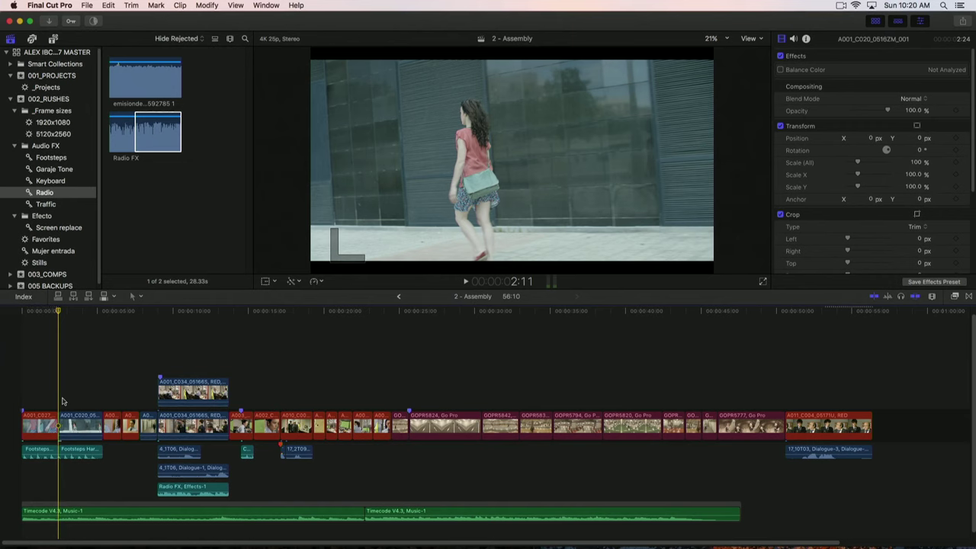
Step: Connect a Basic Title reading 'TIMECODE' above clip A001_C020
{"action": "left_click", "coordinate": [85, 424]}
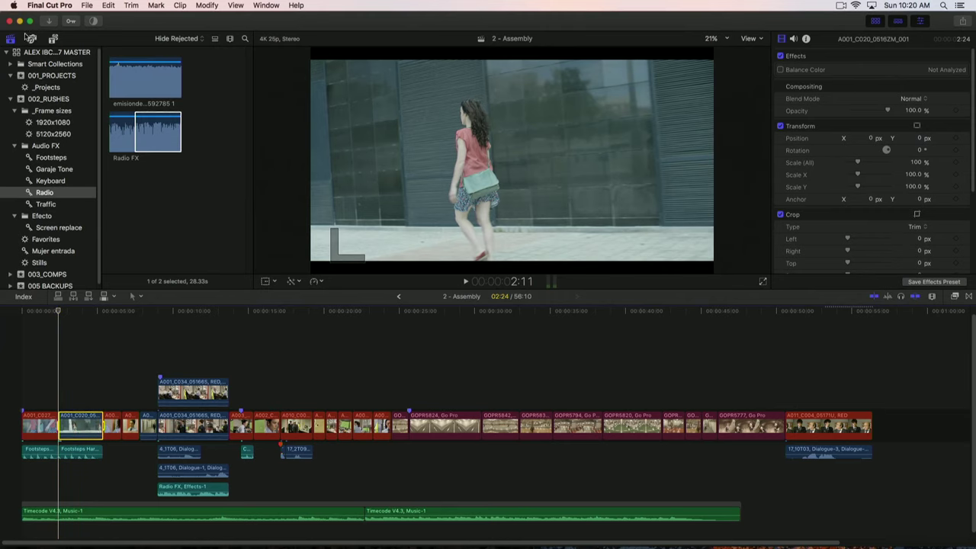
{"action": "left_click", "coordinate": [53, 39]}
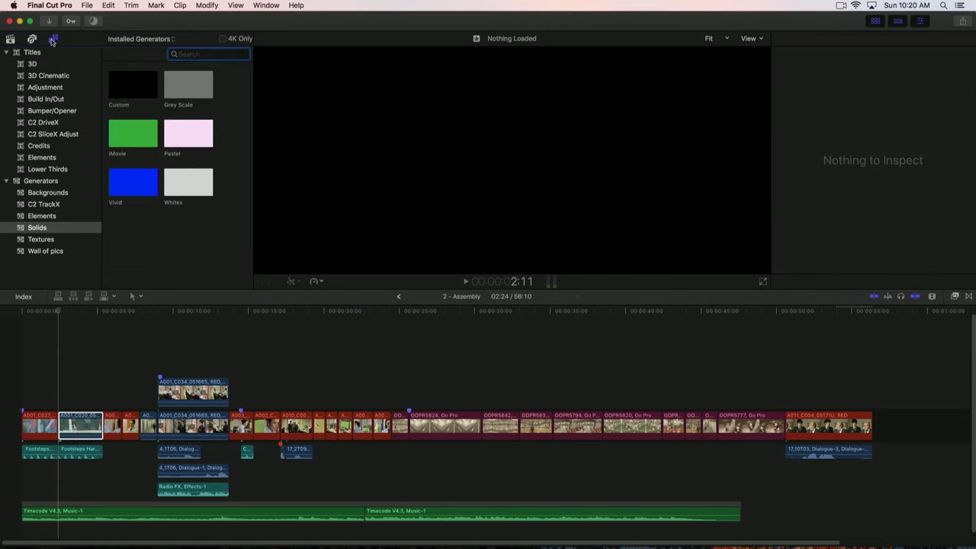
{"action": "left_click", "coordinate": [34, 52]}
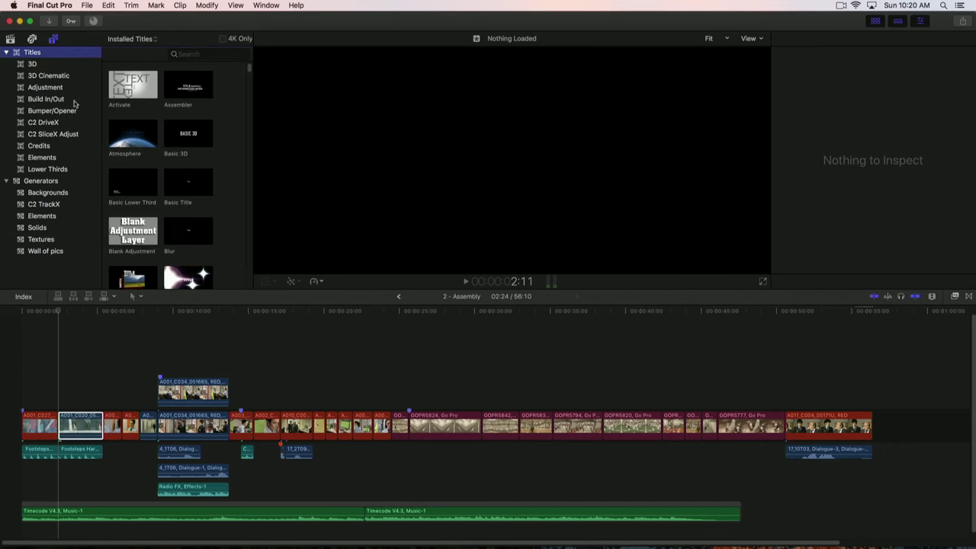
{"action": "left_click", "coordinate": [183, 185]}
{"action": "key", "text": "q"}
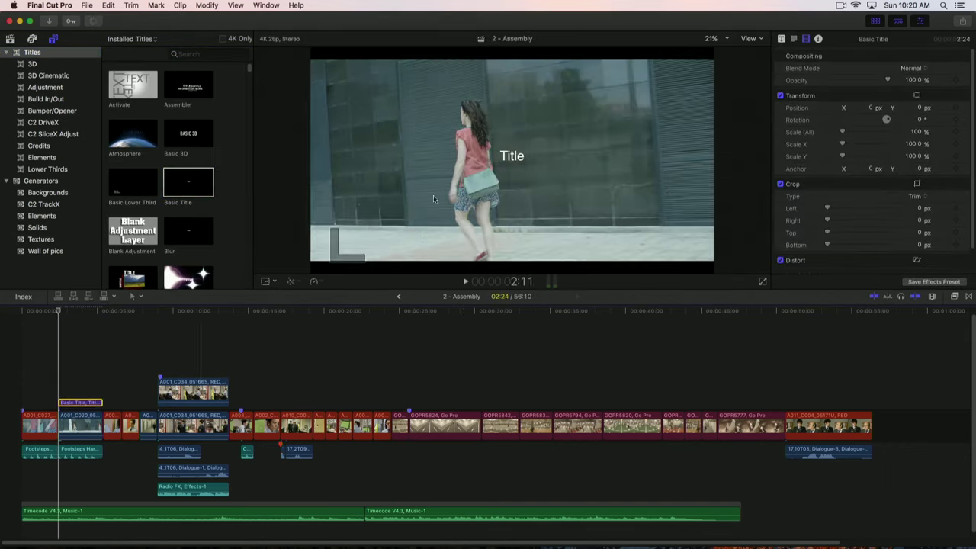
{"action": "double_click", "coordinate": [511, 157]}
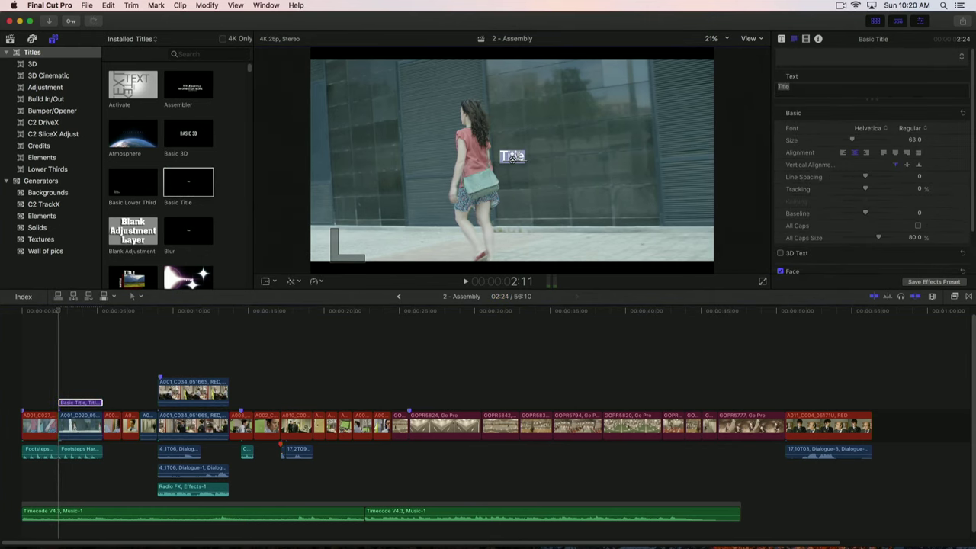
{"action": "type", "text": "TIMECODE"}
Step: Set the title to size 183 in Octin Spraypaint, then lift a copy of A001_C020 above it
{"action": "key", "text": "super+a"}
{"action": "left_click_drag", "start_coordinate": [864, 143], "coordinate": [871, 141]}
{"action": "left_click", "coordinate": [875, 129]}
{"action": "scroll", "coordinate": [907, 450], "scroll_direction": "down", "scroll_amount": 10}
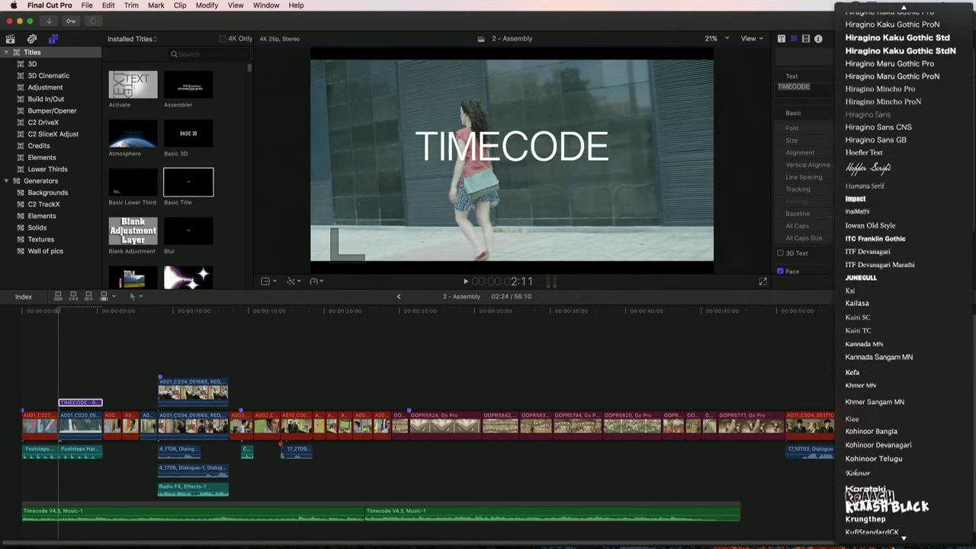
{"action": "scroll", "coordinate": [907, 451], "scroll_direction": "down", "scroll_amount": 8}
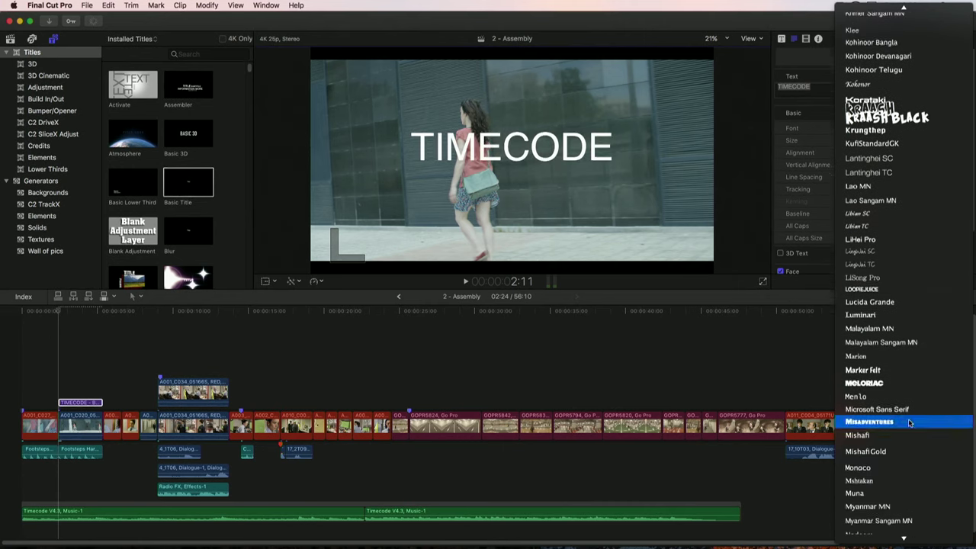
{"action": "scroll", "coordinate": [907, 457], "scroll_direction": "down", "scroll_amount": 6}
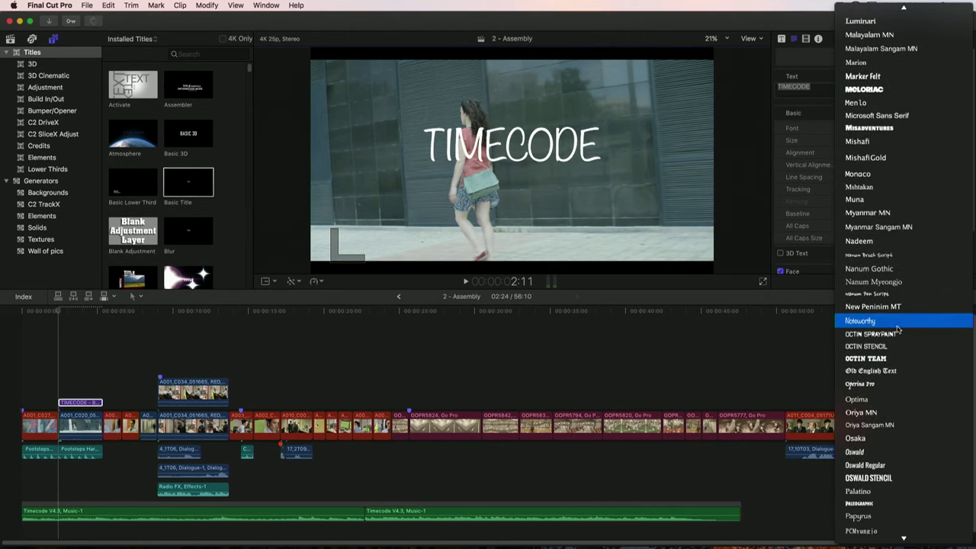
{"action": "left_click", "coordinate": [898, 334]}
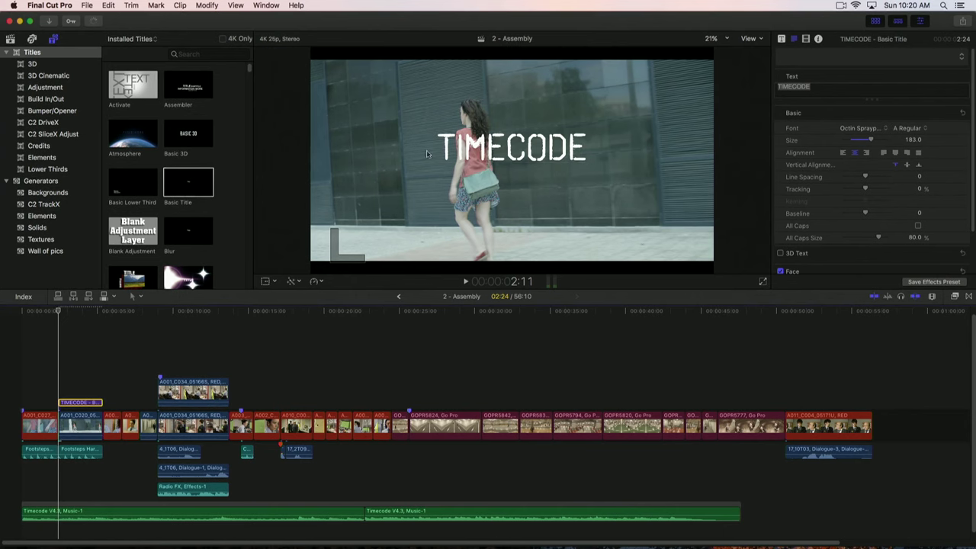
{"action": "left_click", "coordinate": [65, 317]}
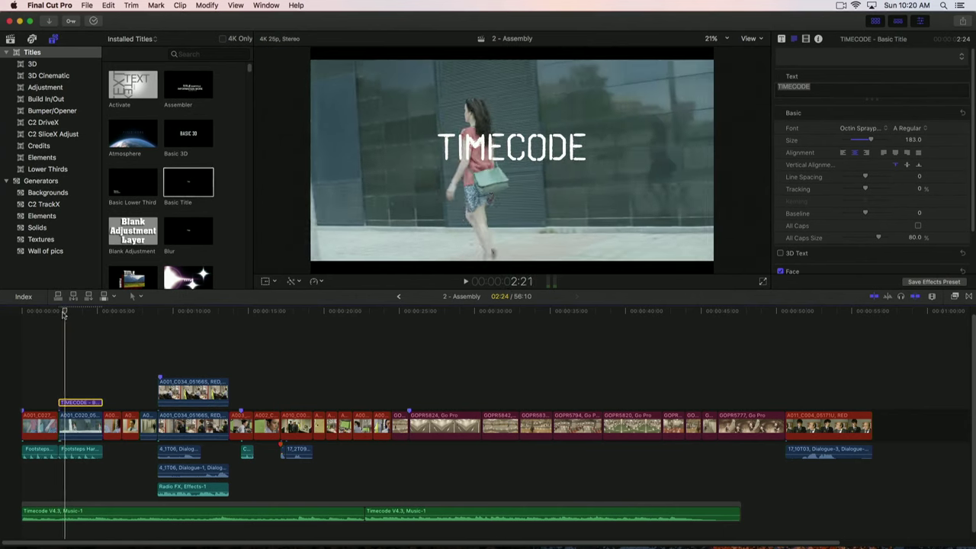
{"action": "left_click_drag", "start_coordinate": [79, 428], "coordinate": [81, 378]}
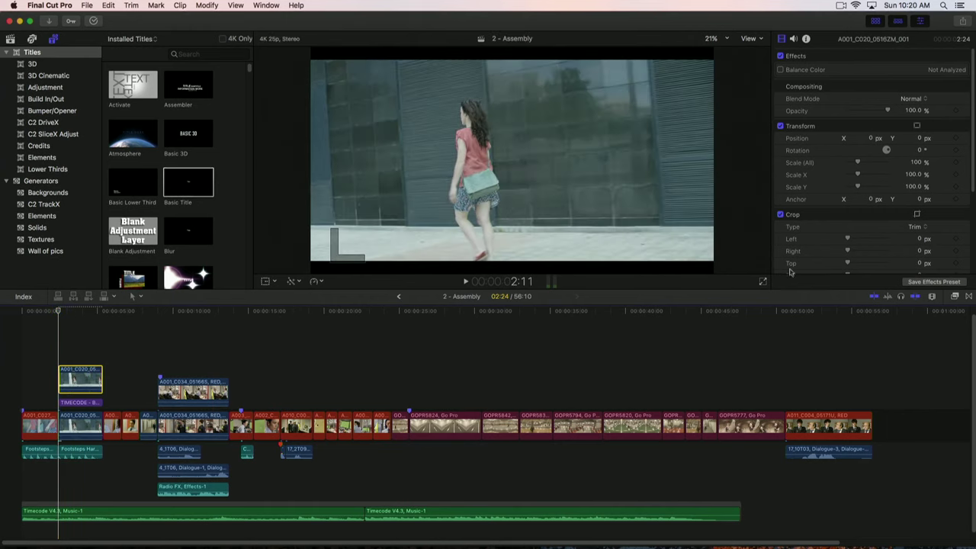
Step: Apply the Draw Mask effect to the lifted A001_C020 copy
{"action": "left_click", "coordinate": [954, 297]}
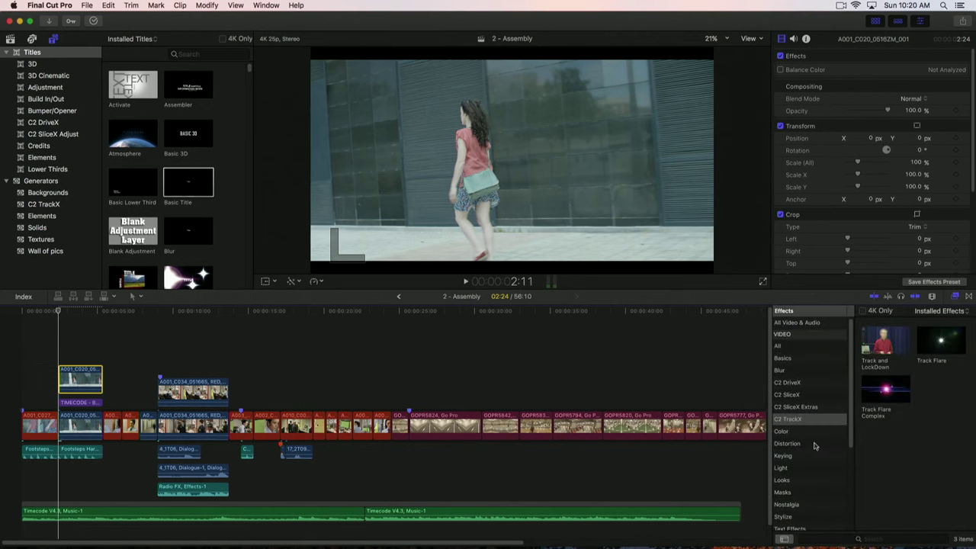
{"action": "left_click", "coordinate": [783, 493]}
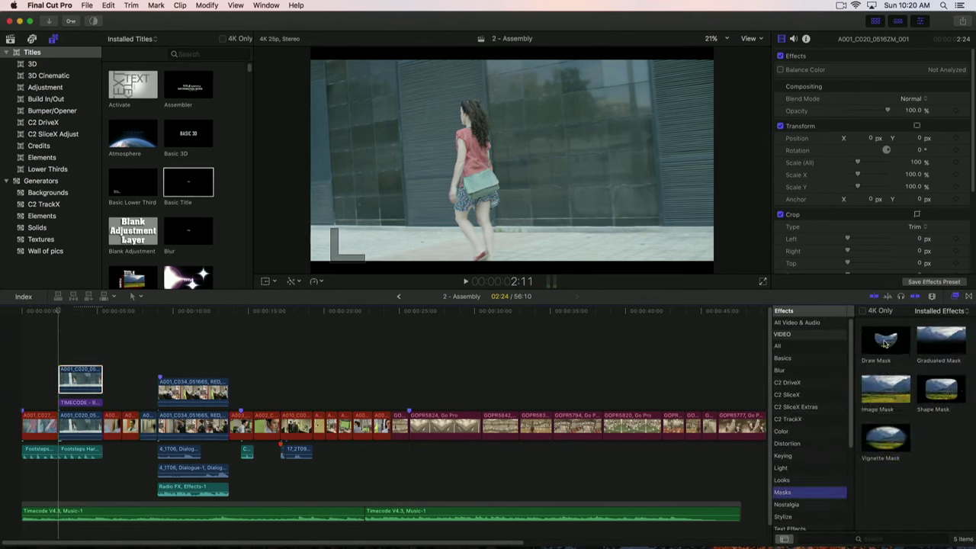
{"action": "left_click_drag", "start_coordinate": [884, 343], "coordinate": [74, 377]}
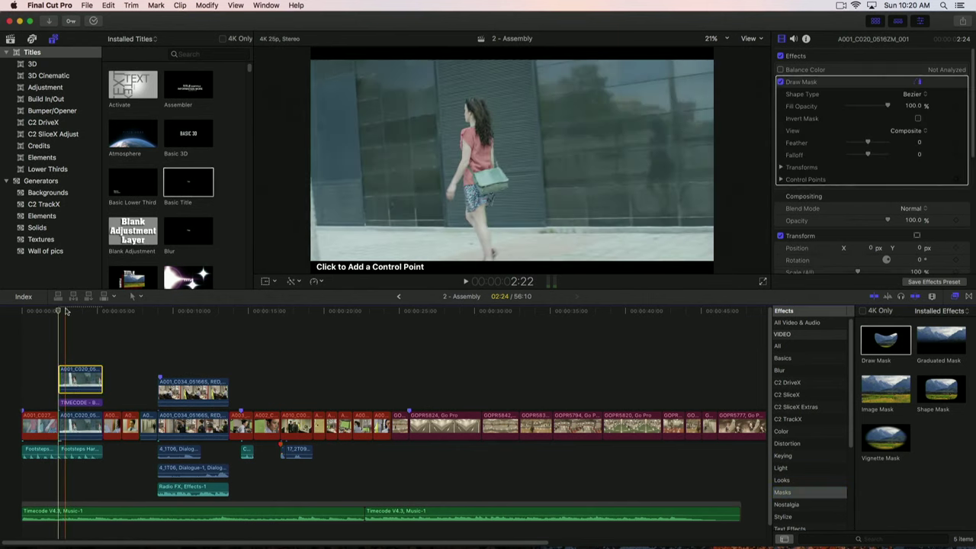
{"action": "key", "text": "super+minus"}
{"action": "key", "text": "super+equal"}
{"action": "key", "text": "super+equal"}
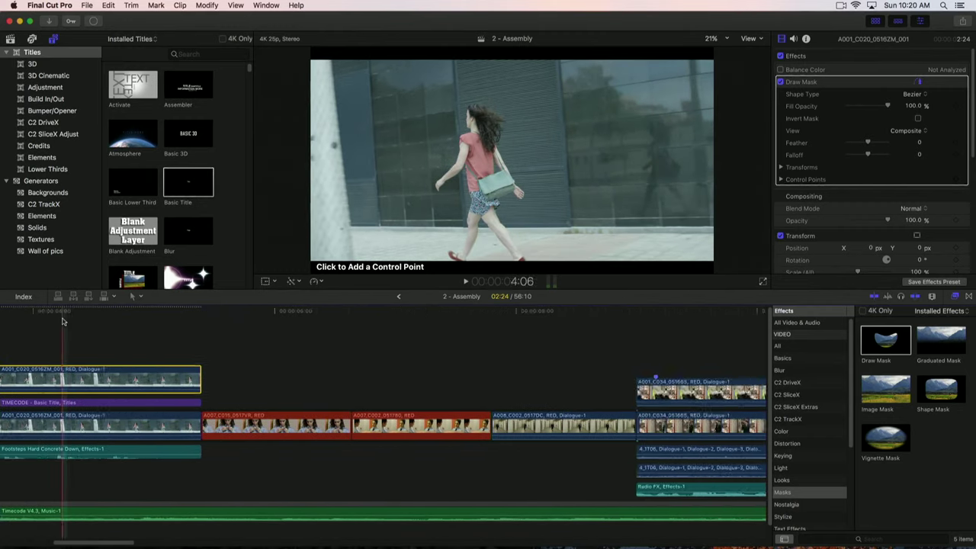
{"action": "key", "text": "super+minus"}
{"action": "key", "text": "super+equal"}
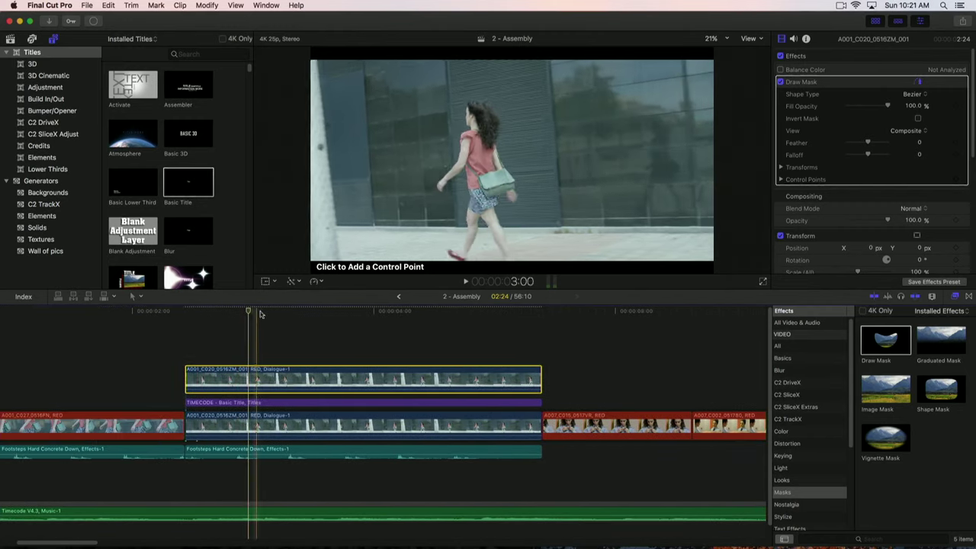
Step: Draw a mask from the pillar's top edge to the frame's bottom-right corner, then play it back
{"action": "left_click", "coordinate": [335, 313]}
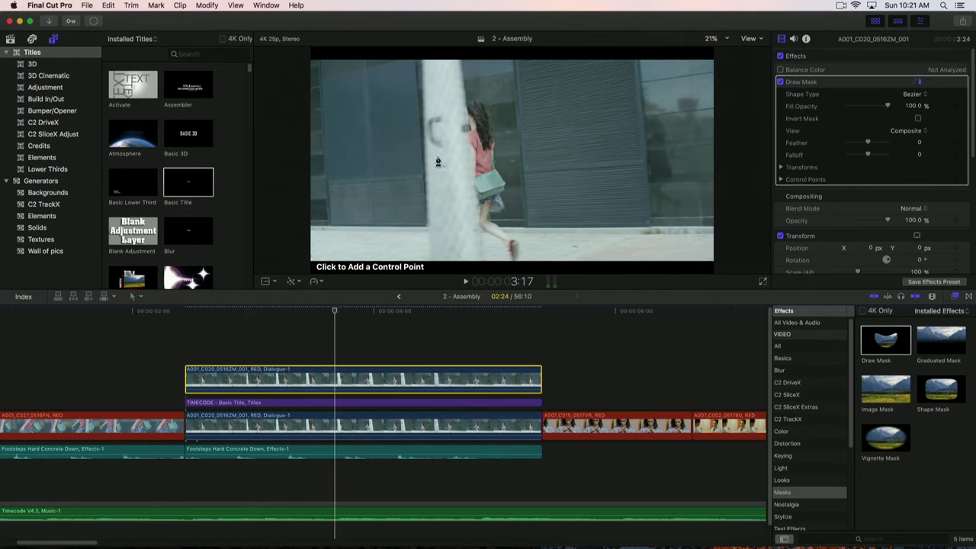
{"action": "left_click", "coordinate": [421, 57]}
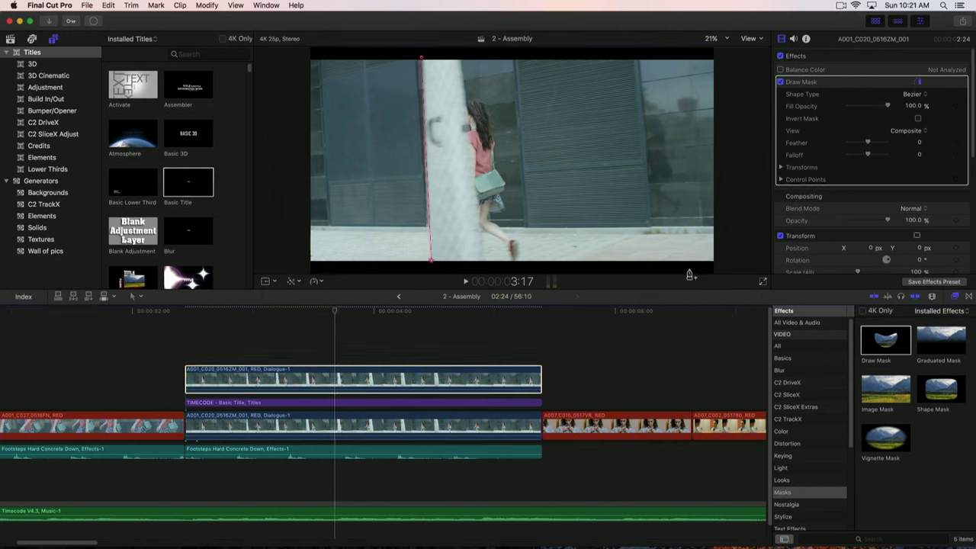
{"action": "left_click", "coordinate": [715, 264]}
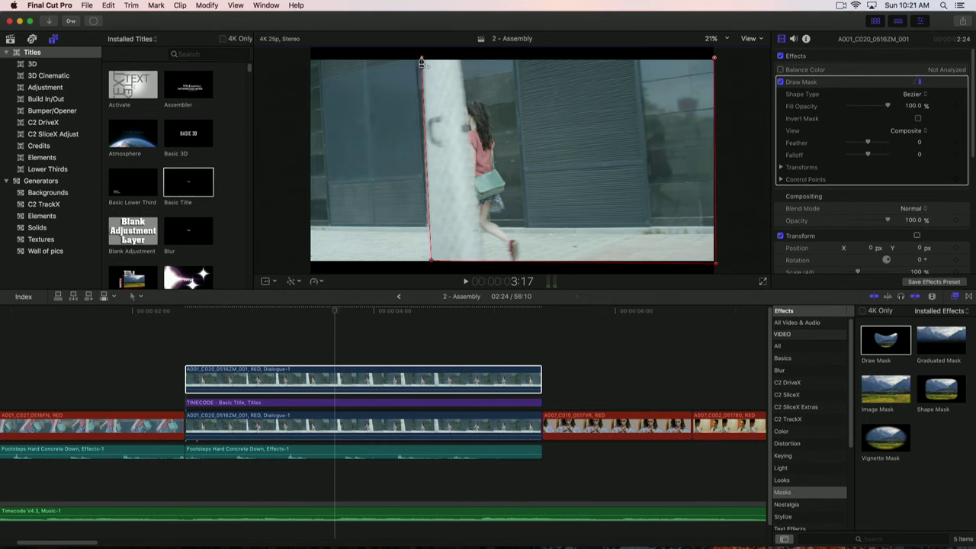
{"action": "left_click", "coordinate": [421, 58]}
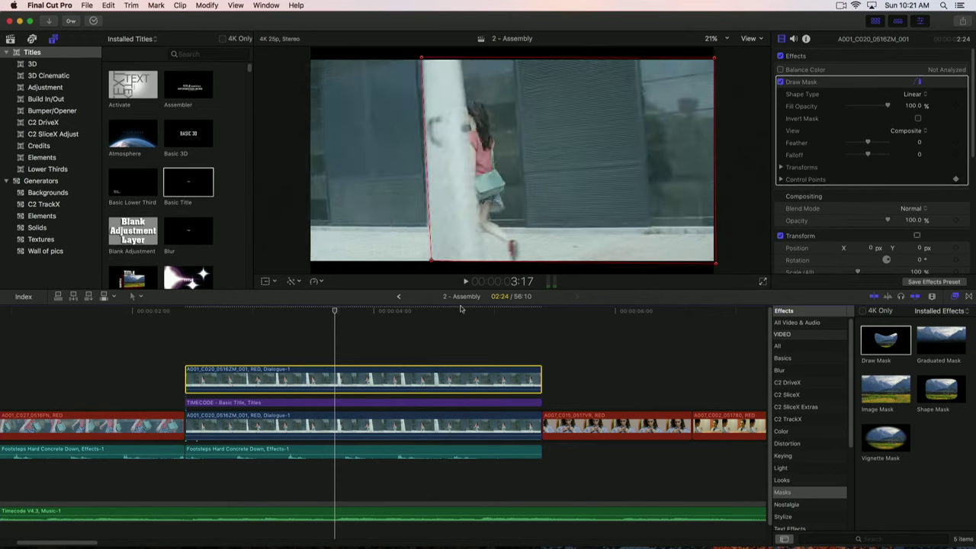
{"action": "key", "text": "space"}
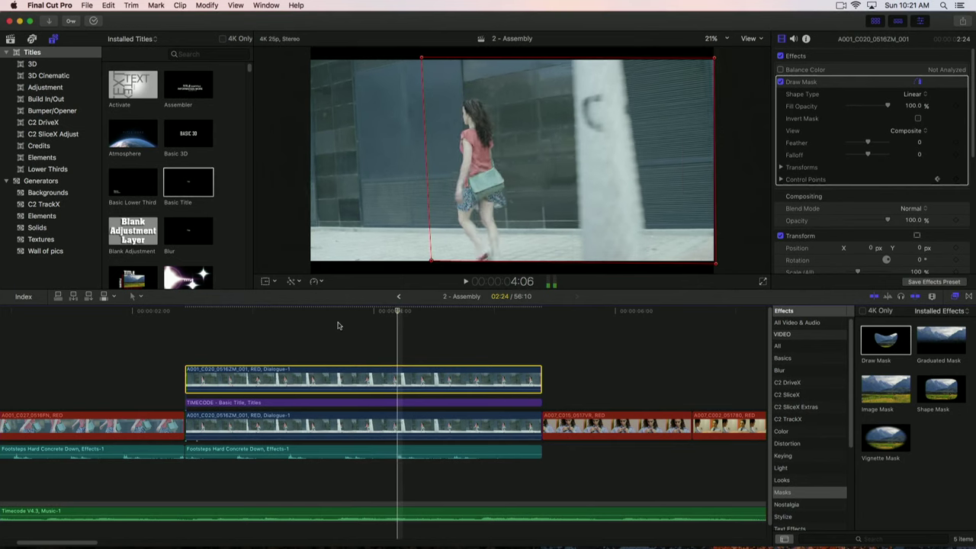
{"action": "key", "text": "space"}
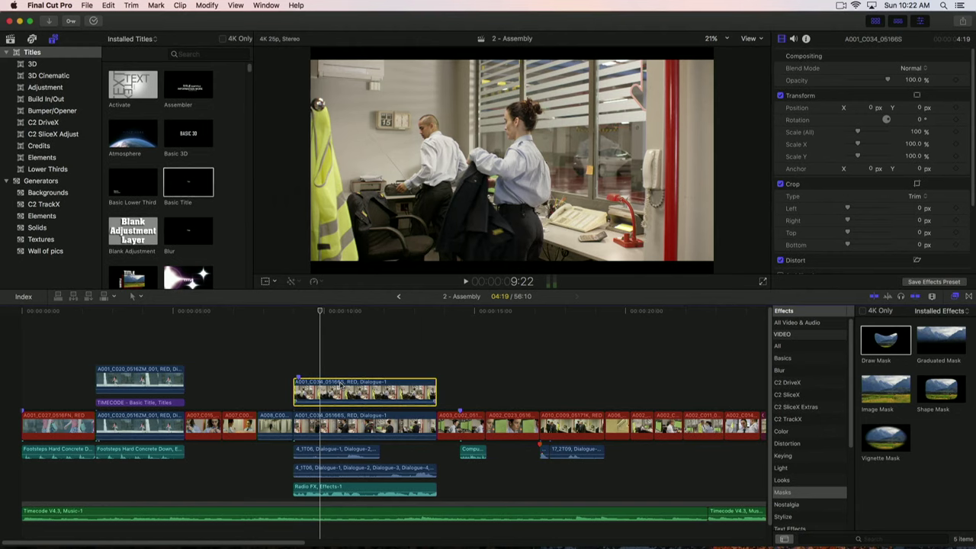
Step: Review the A001_C034 section from 9:00, disable its connected copy, and select the storyline clip
{"action": "left_click", "coordinate": [294, 312]}
{"action": "key", "text": "space"}
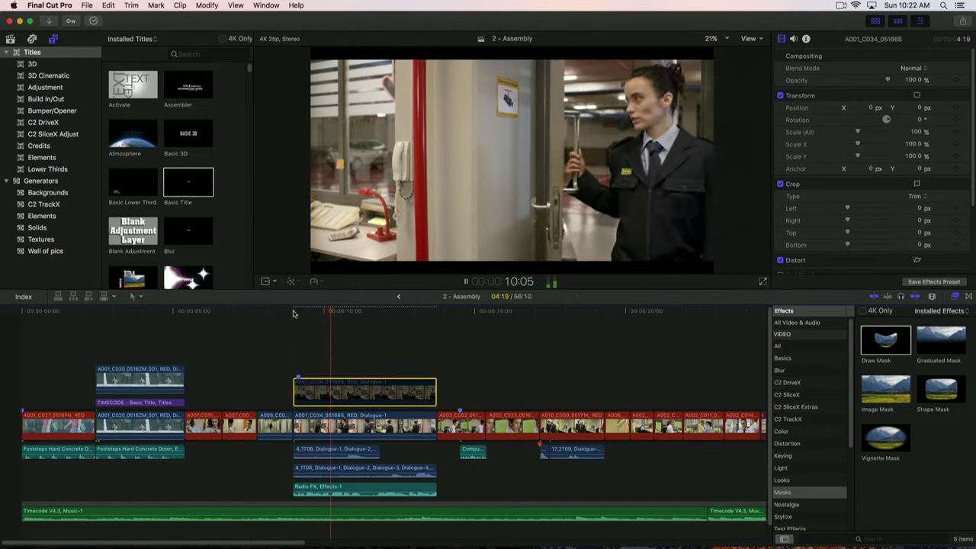
{"action": "key", "text": "space"}
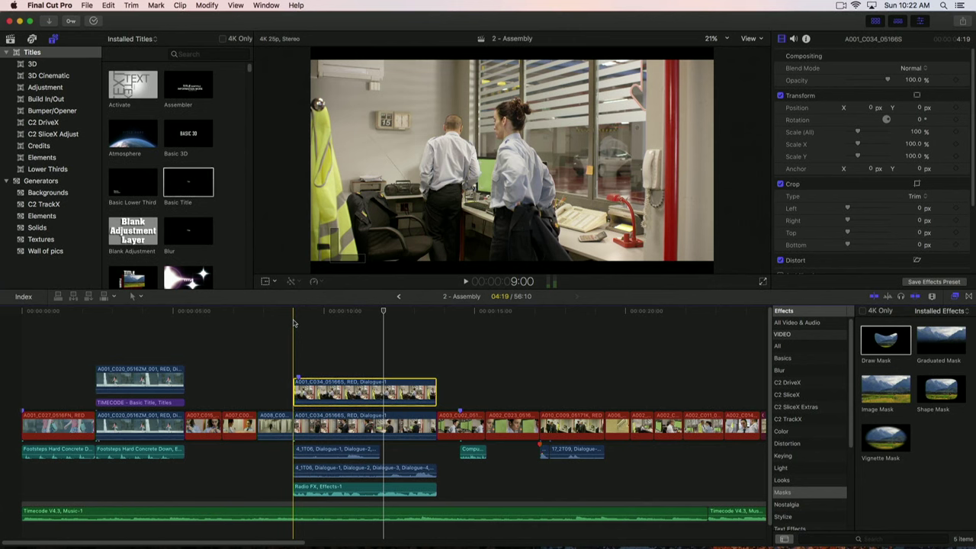
{"action": "key", "text": "space"}
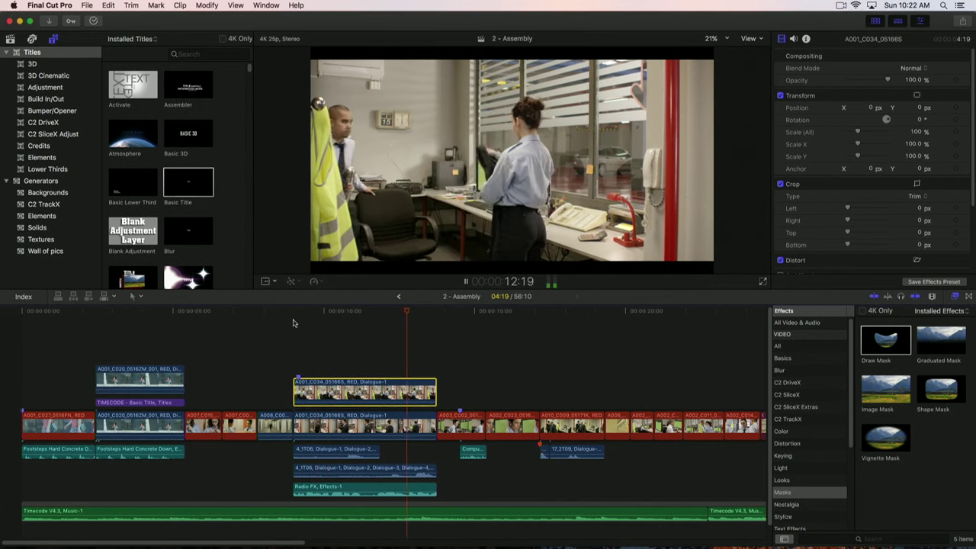
{"action": "key", "text": "space"}
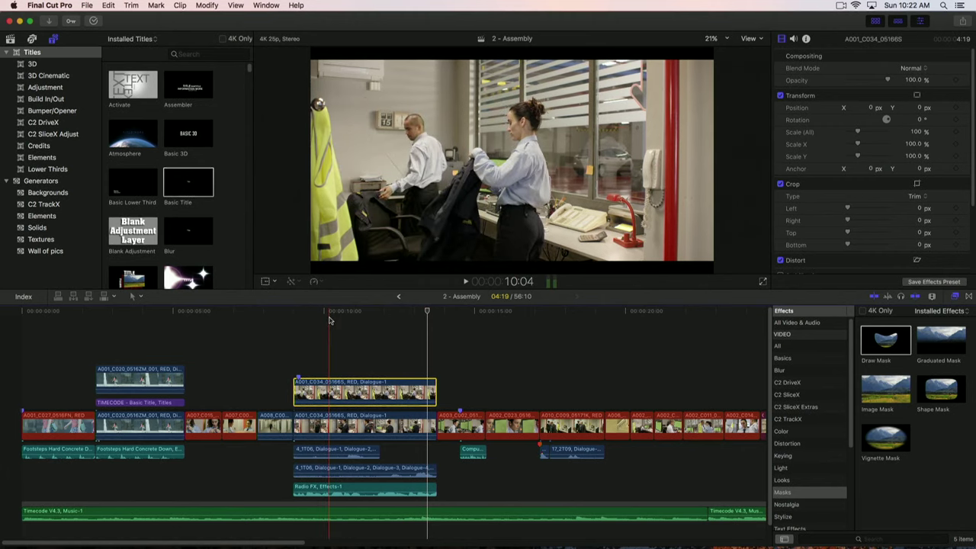
{"action": "key", "text": "space"}
{"action": "key", "text": "space"}
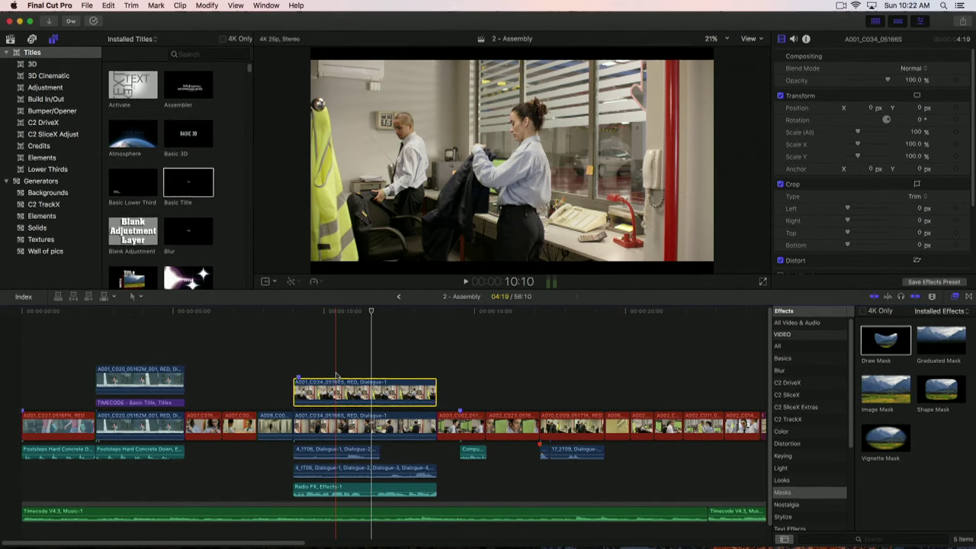
{"action": "key", "text": "v"}
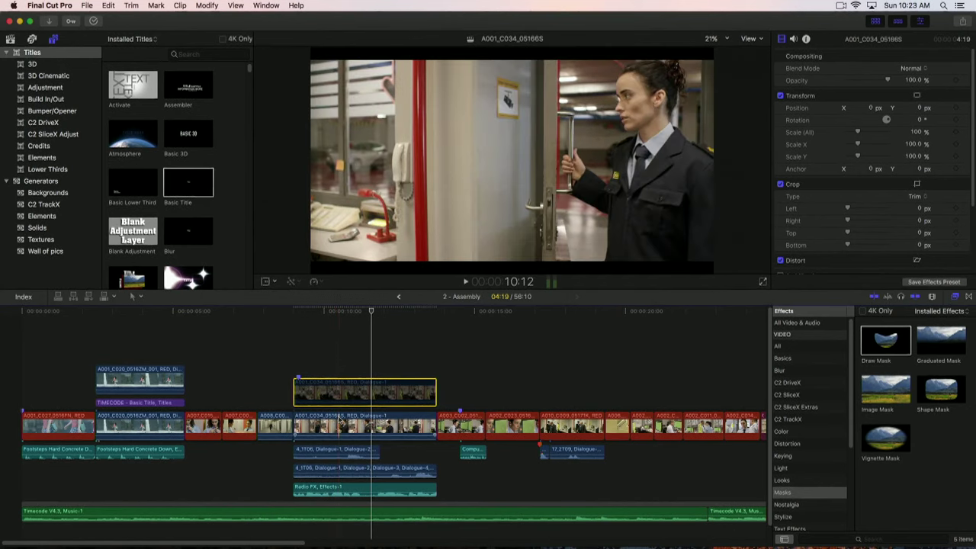
{"action": "left_click", "coordinate": [340, 420]}
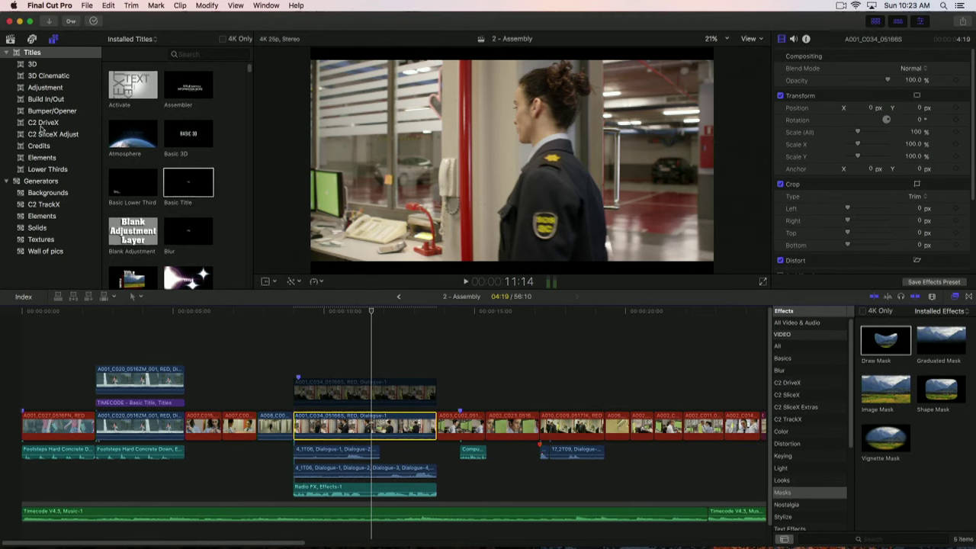
Step: Connect the black Custom solid from Solids above the storyline A001_C034 shot
{"action": "left_click", "coordinate": [37, 229]}
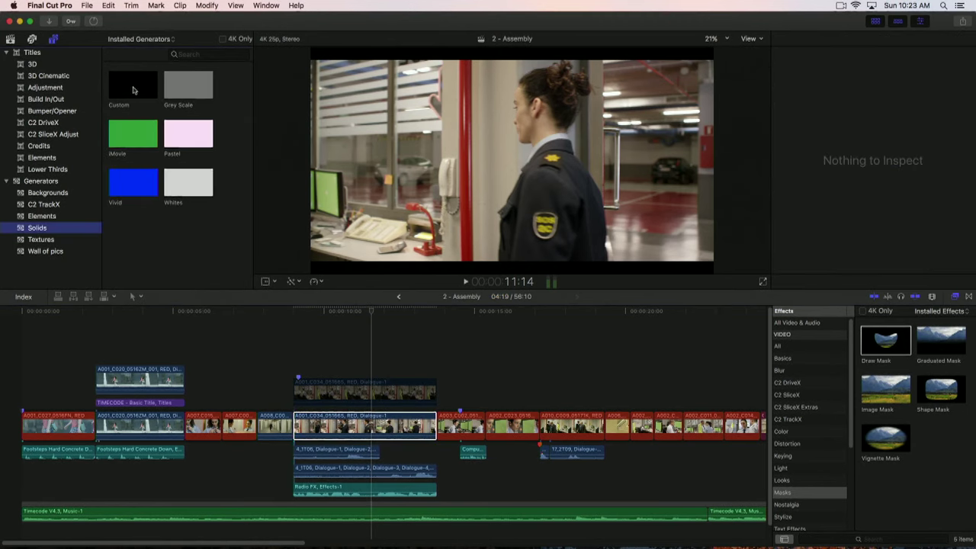
{"action": "left_click", "coordinate": [133, 90]}
{"action": "left_click", "coordinate": [330, 430]}
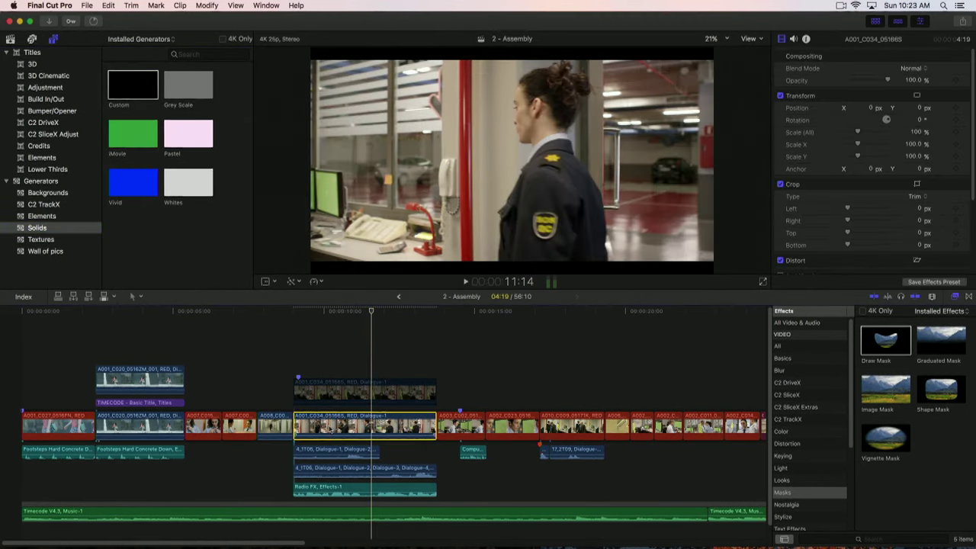
{"action": "left_click", "coordinate": [131, 84]}
{"action": "left_click_drag", "start_coordinate": [131, 83], "coordinate": [362, 390]}
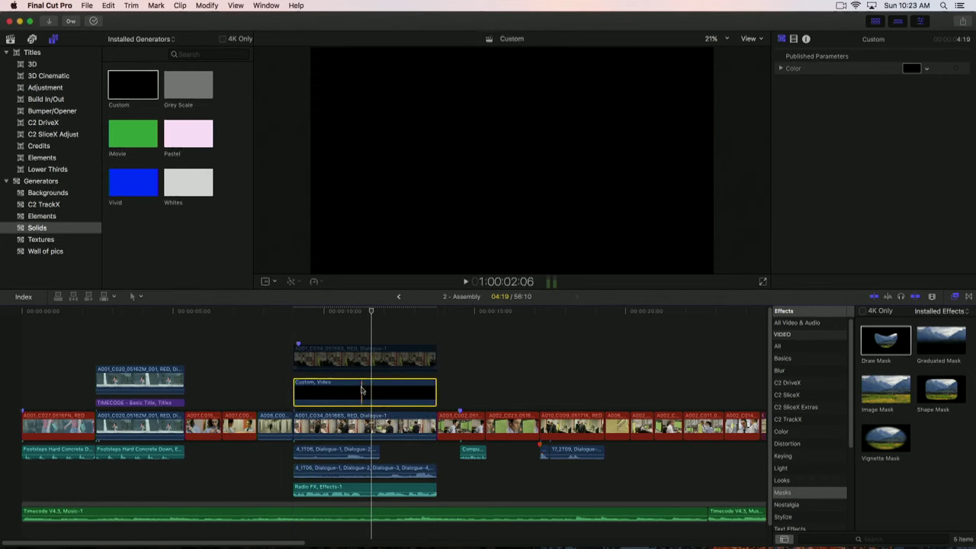
Step: Crop the black Custom solid 1762 px from the right, then scrub the shot to 12:07
{"action": "left_click", "coordinate": [356, 390]}
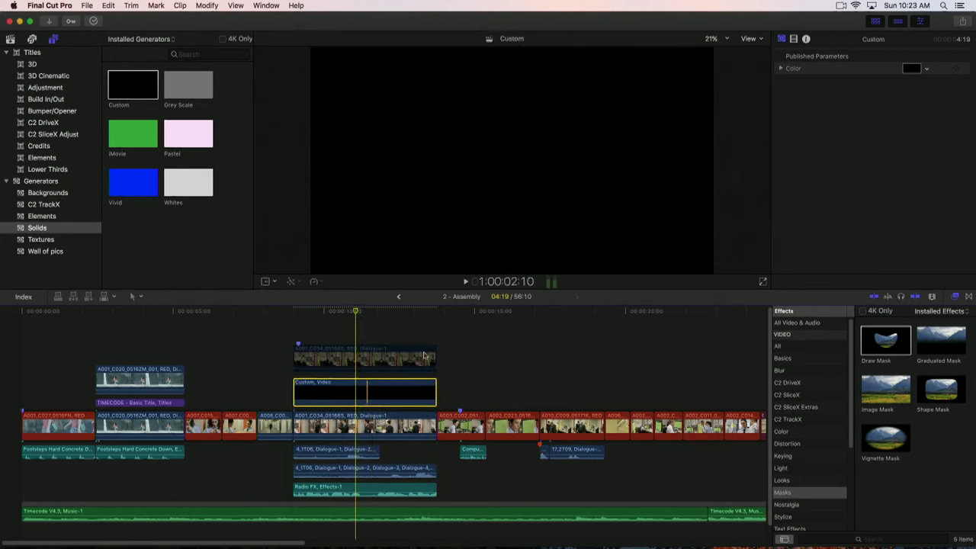
{"action": "left_click", "coordinate": [792, 38]}
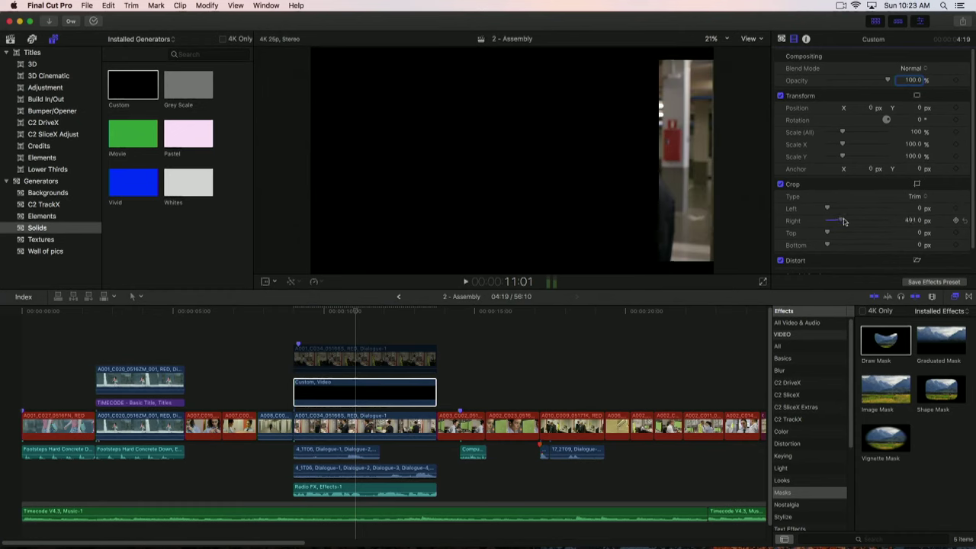
{"action": "left_click_drag", "start_coordinate": [844, 221], "coordinate": [866, 220]}
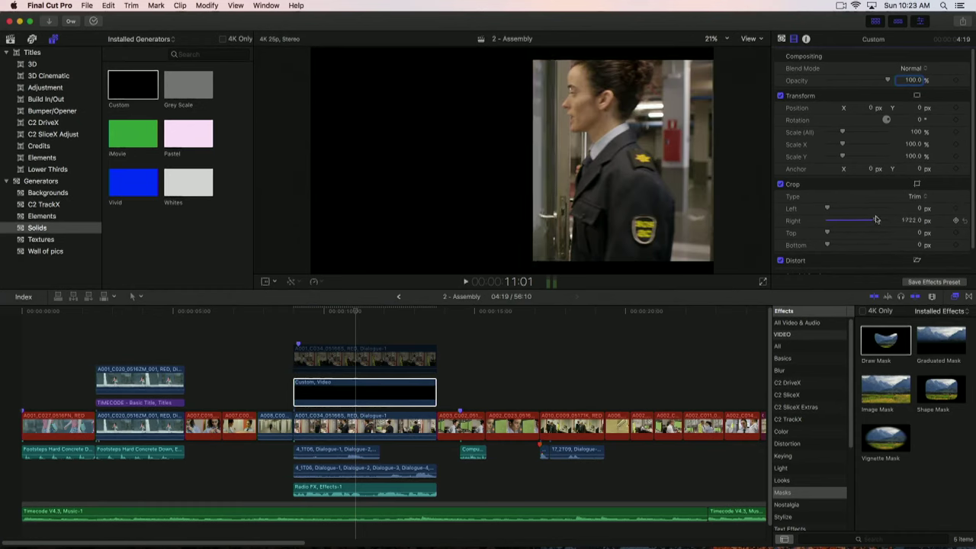
{"action": "left_click_drag", "start_coordinate": [868, 220], "coordinate": [880, 220]}
{"action": "left_click", "coordinate": [359, 425]}
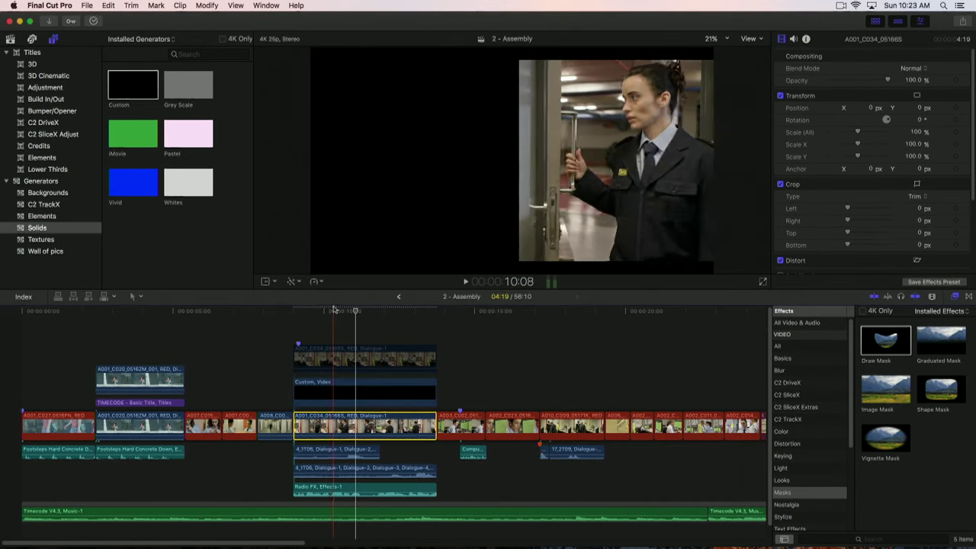
{"action": "left_click_drag", "start_coordinate": [300, 321], "coordinate": [356, 330]}
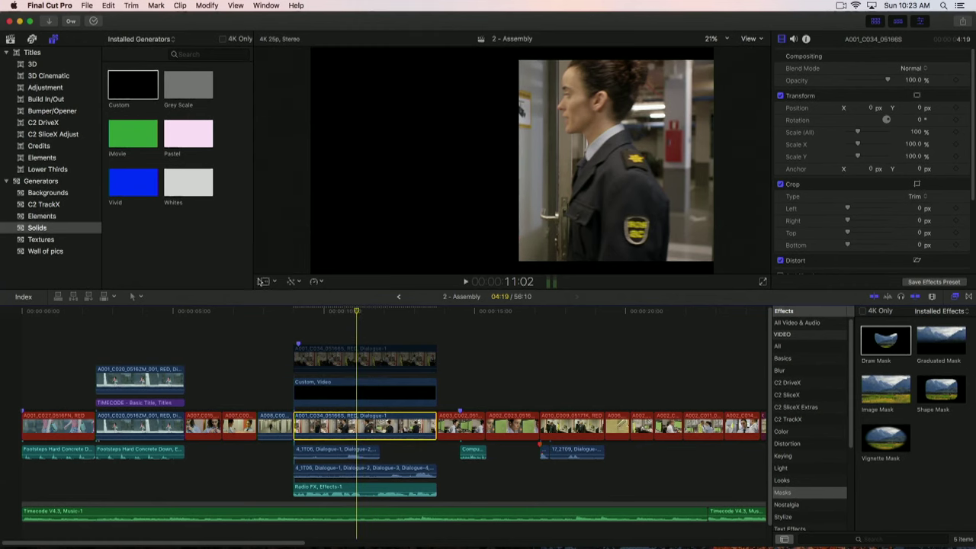
Step: Slide the storyline A001_C034 shot right to Position X 831 px with the on-screen transform handles
{"action": "left_click", "coordinate": [264, 282]}
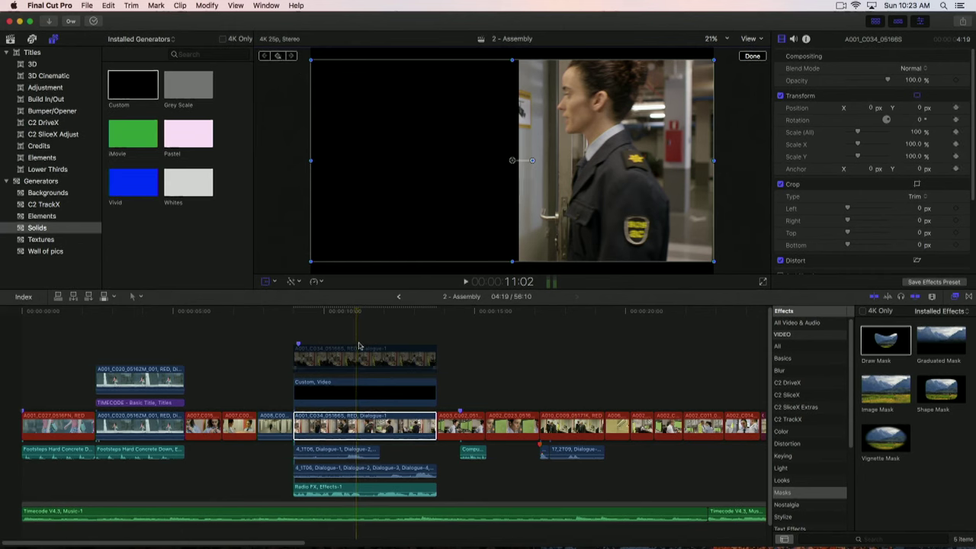
{"action": "left_click_drag", "start_coordinate": [362, 316], "coordinate": [398, 314]}
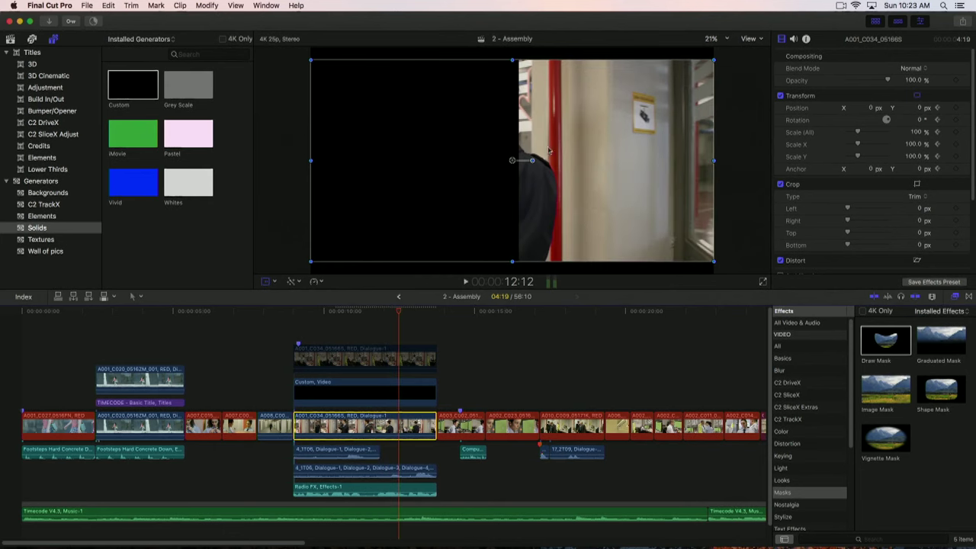
{"action": "left_click_drag", "start_coordinate": [515, 163], "coordinate": [600, 160]}
{"action": "left_click", "coordinate": [338, 310]}
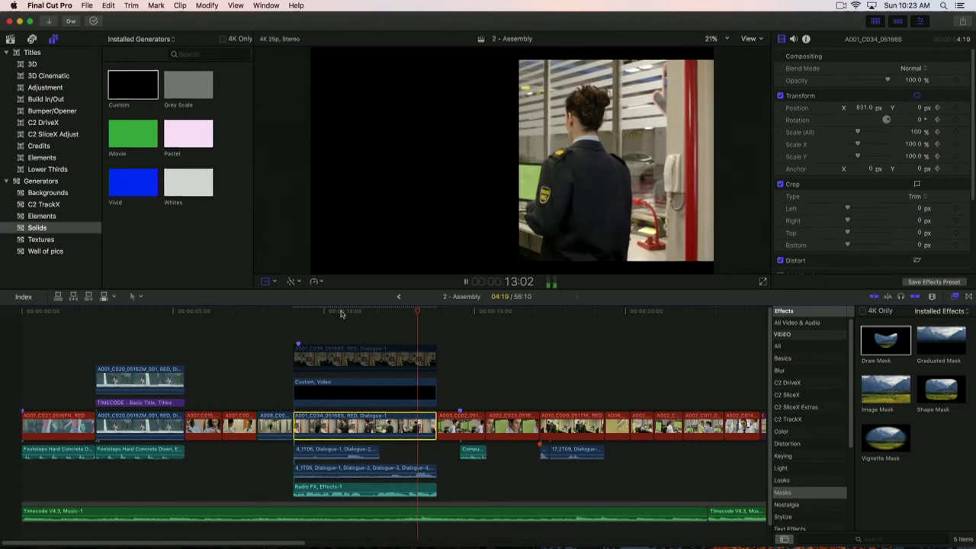
Step: Re-enable the connected A001_C034 copy above the storyline
{"action": "left_click", "coordinate": [345, 359]}
{"action": "left_click", "coordinate": [363, 355]}
{"action": "key", "text": "v"}
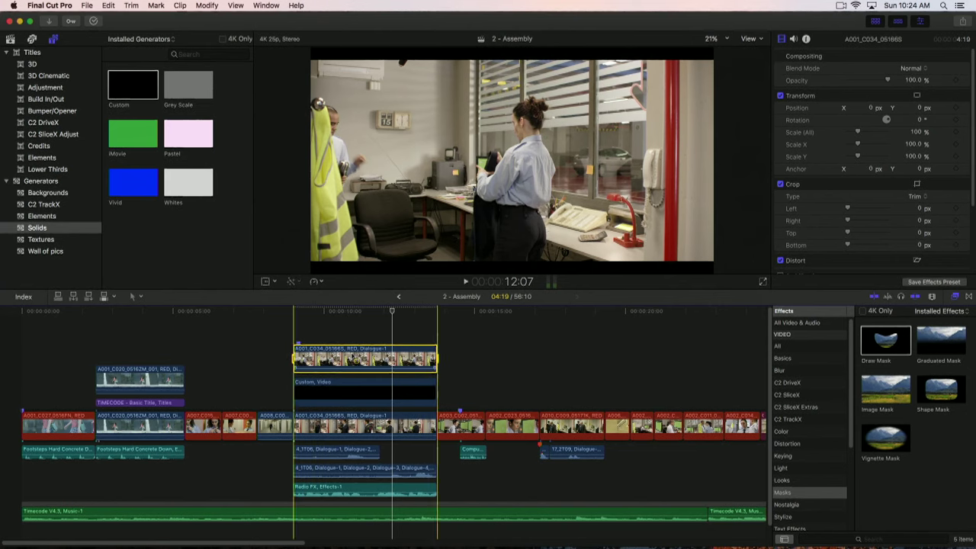
Step: Connect a second black Custom solid on top and crop it 1861 px from the left
{"action": "left_click", "coordinate": [134, 86]}
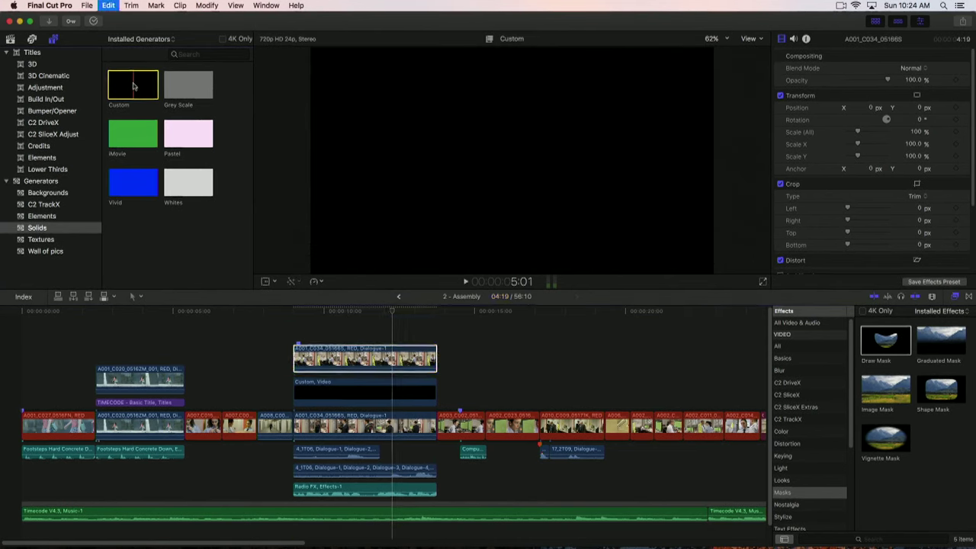
{"action": "key", "text": "q"}
{"action": "scroll", "coordinate": [457, 396], "scroll_direction": "up", "scroll_amount": 2}
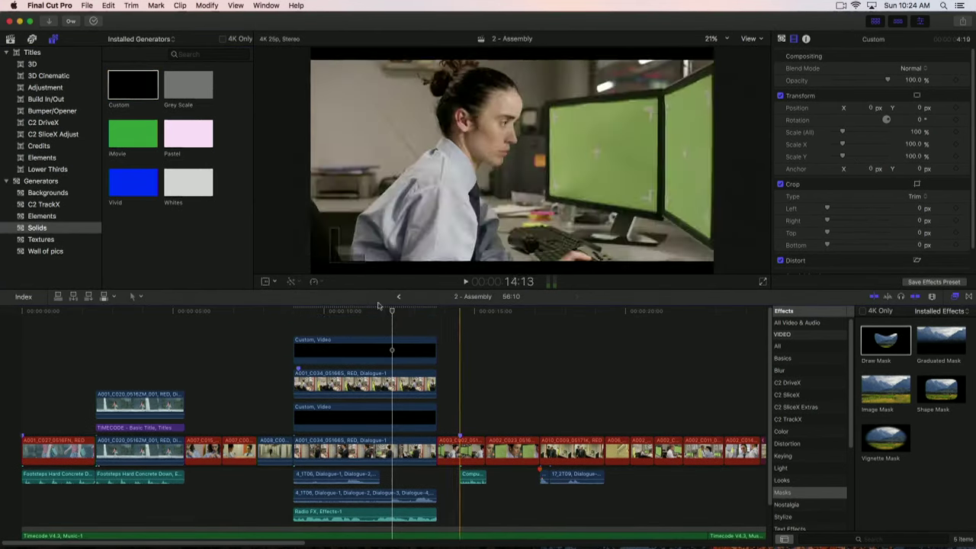
{"action": "left_click", "coordinate": [371, 351]}
{"action": "left_click", "coordinate": [346, 348]}
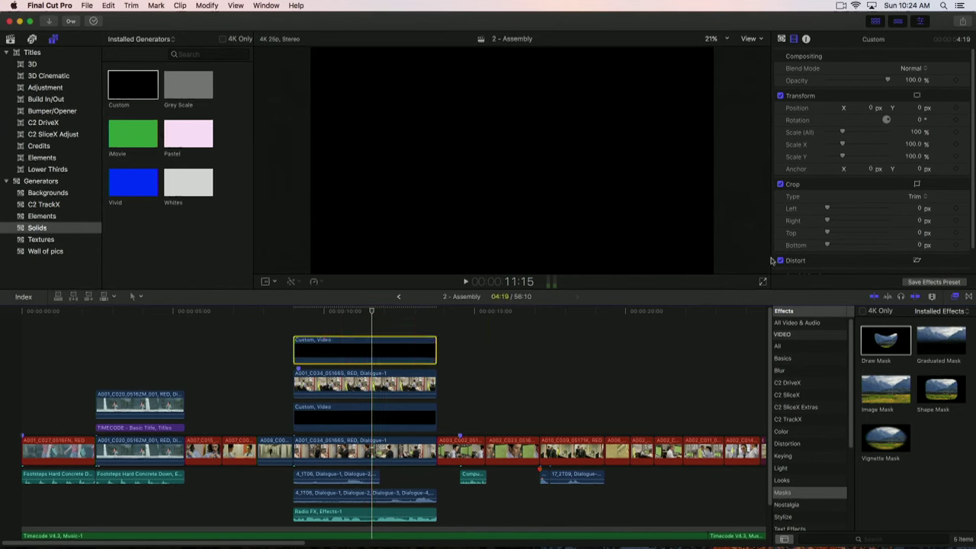
{"action": "left_click_drag", "start_coordinate": [829, 209], "coordinate": [880, 211]}
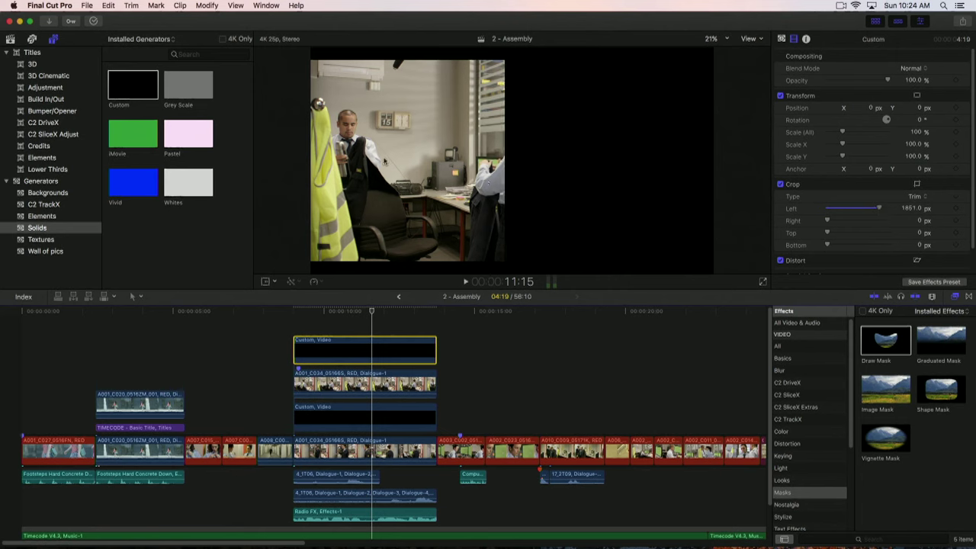
Step: Scale the connected A001_C034 copy to 164% and shift it sideways to show more of the man
{"action": "left_click", "coordinate": [343, 384]}
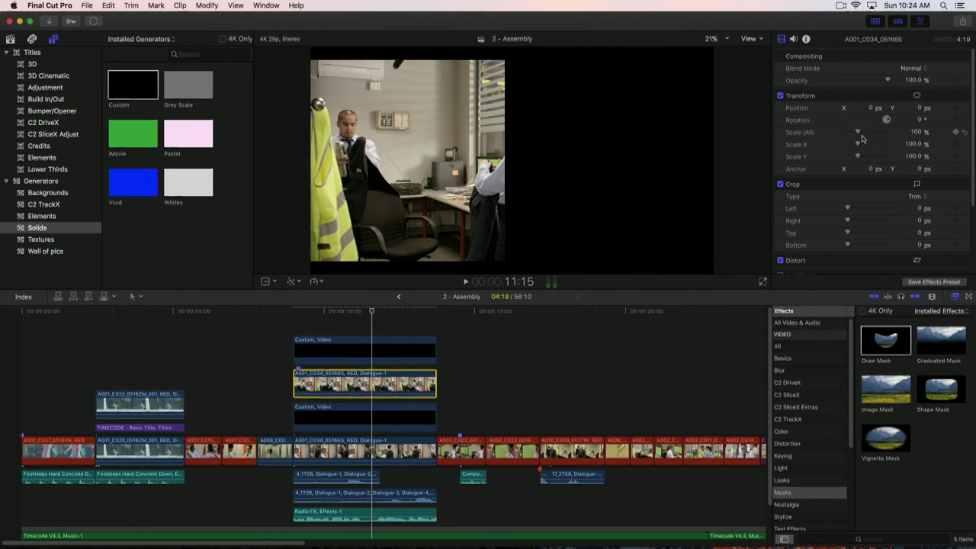
{"action": "left_click_drag", "start_coordinate": [859, 134], "coordinate": [804, 84]}
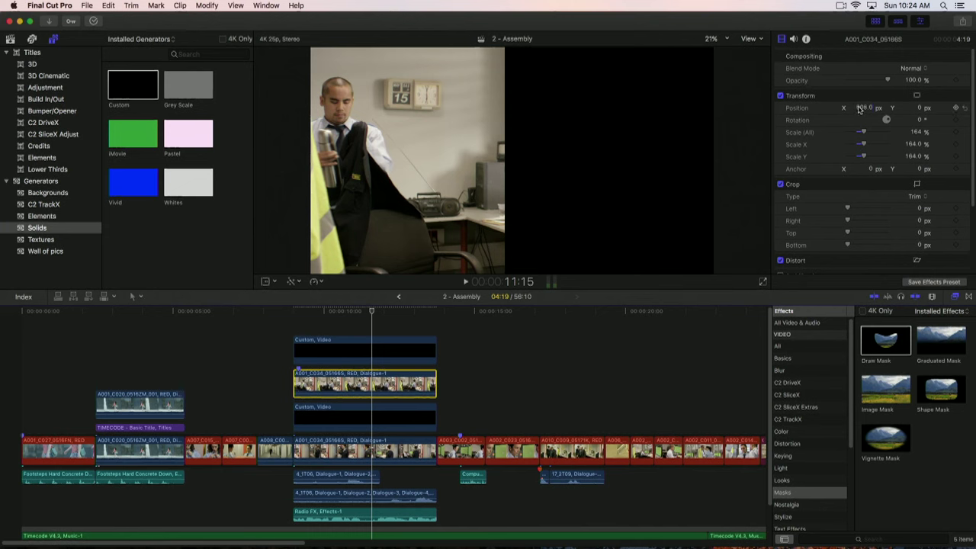
{"action": "left_click_drag", "start_coordinate": [859, 108], "coordinate": [795, 133]}
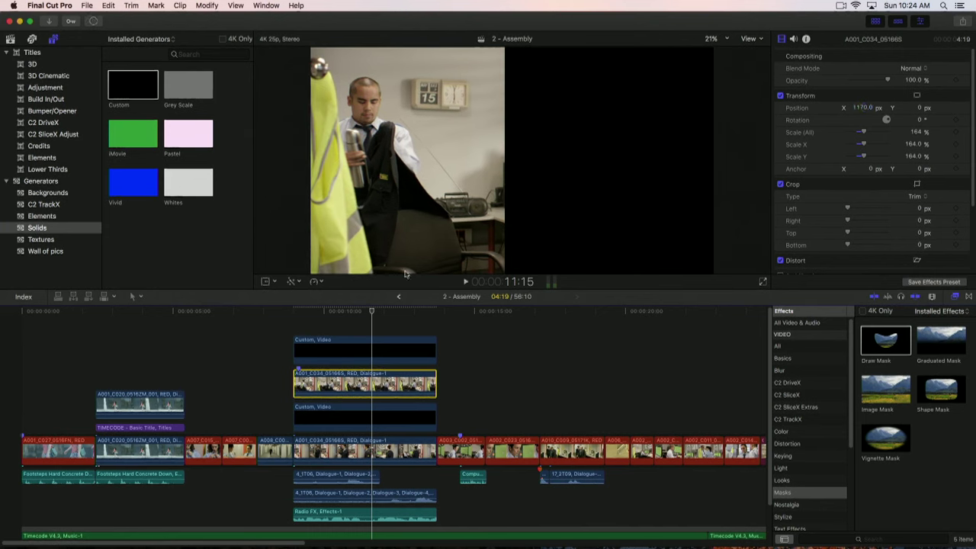
{"action": "left_click_drag", "start_coordinate": [377, 303], "coordinate": [308, 328]}
{"action": "left_click_drag", "start_coordinate": [865, 109], "coordinate": [815, 114]}
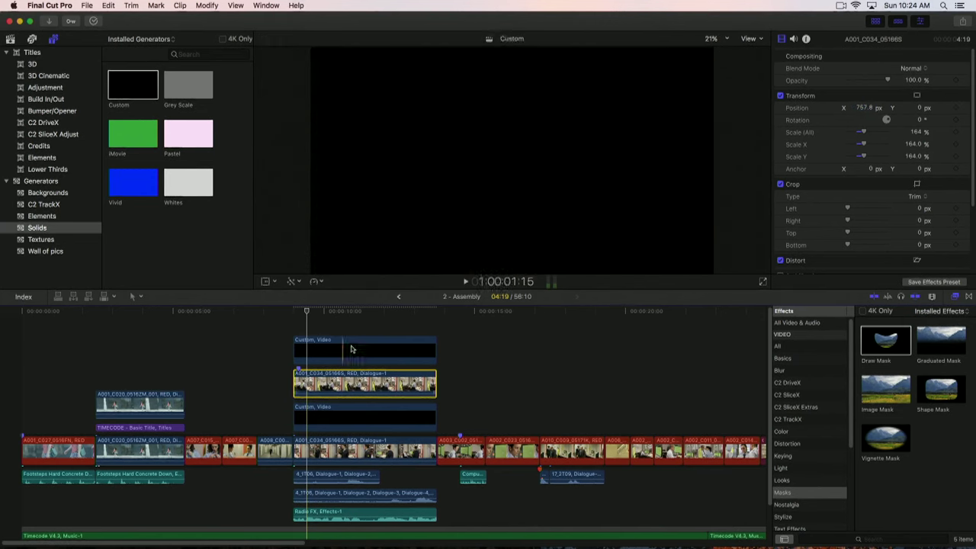
{"action": "left_click_drag", "start_coordinate": [309, 312], "coordinate": [361, 318]}
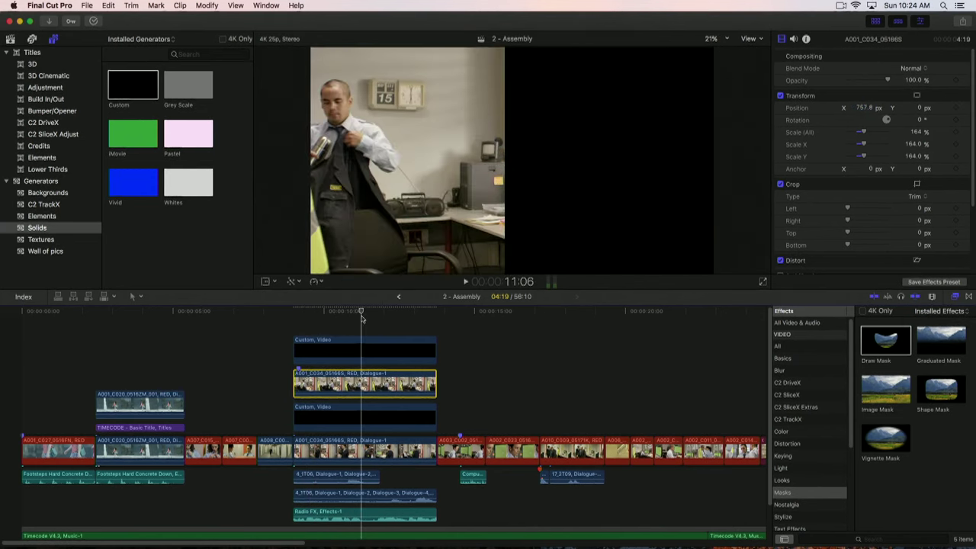
Step: Nudge the copy's image right with the on-screen transform handles, then play back the split screen to review
{"action": "left_click", "coordinate": [268, 281]}
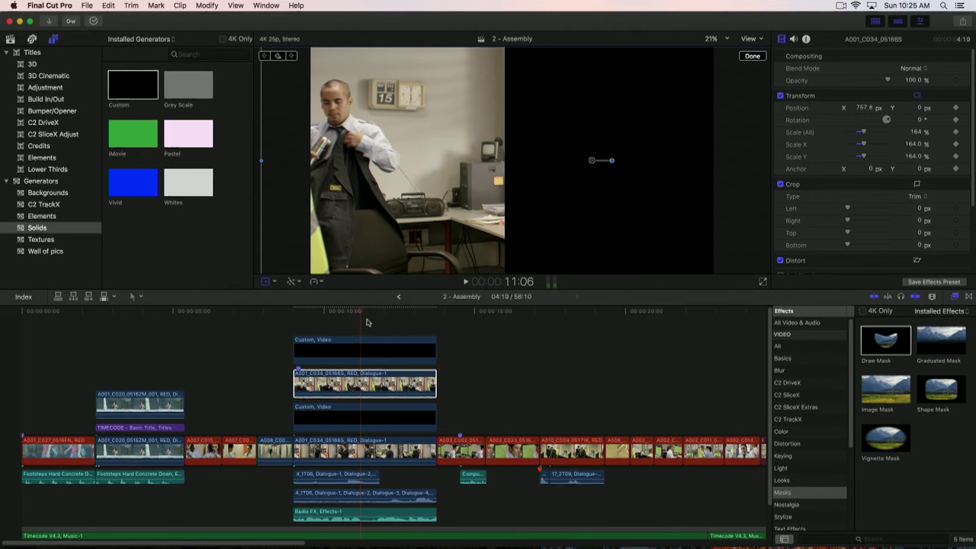
{"action": "left_click_drag", "start_coordinate": [362, 313], "coordinate": [401, 315]}
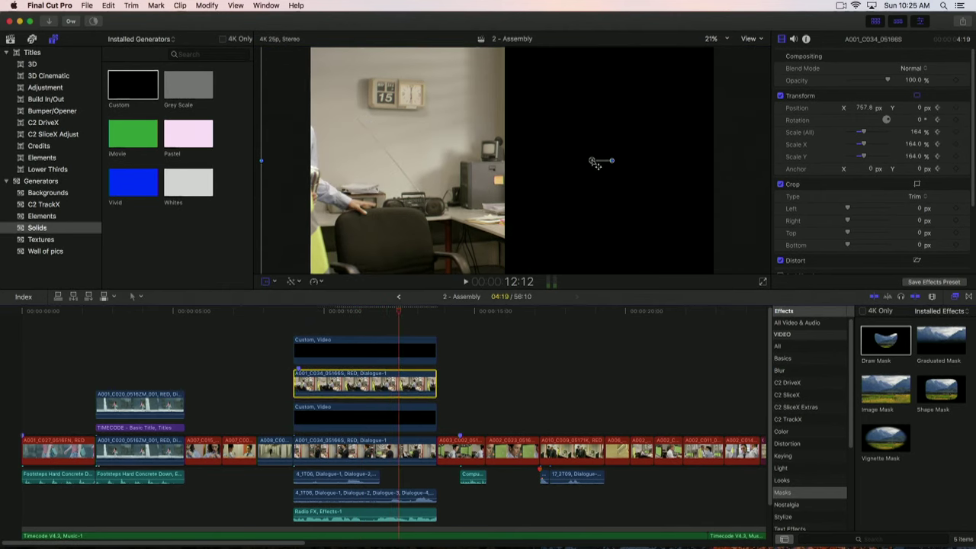
{"action": "left_click_drag", "start_coordinate": [593, 162], "coordinate": [641, 170]}
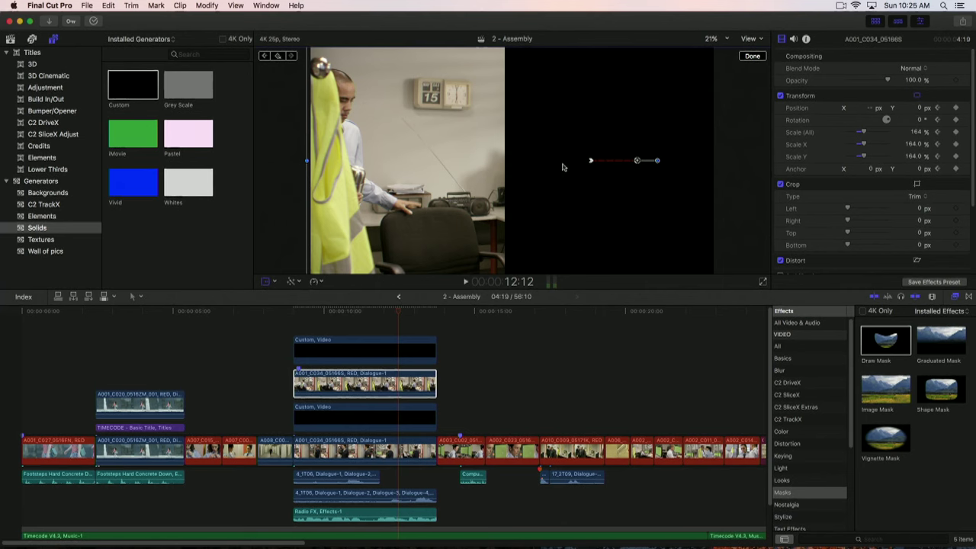
{"action": "left_click_drag", "start_coordinate": [357, 308], "coordinate": [317, 316]}
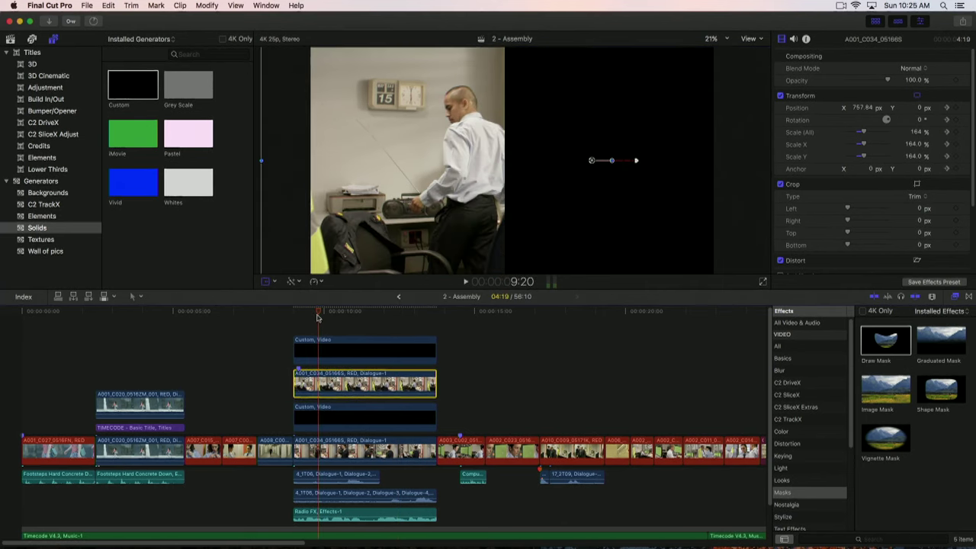
{"action": "key", "text": "space"}
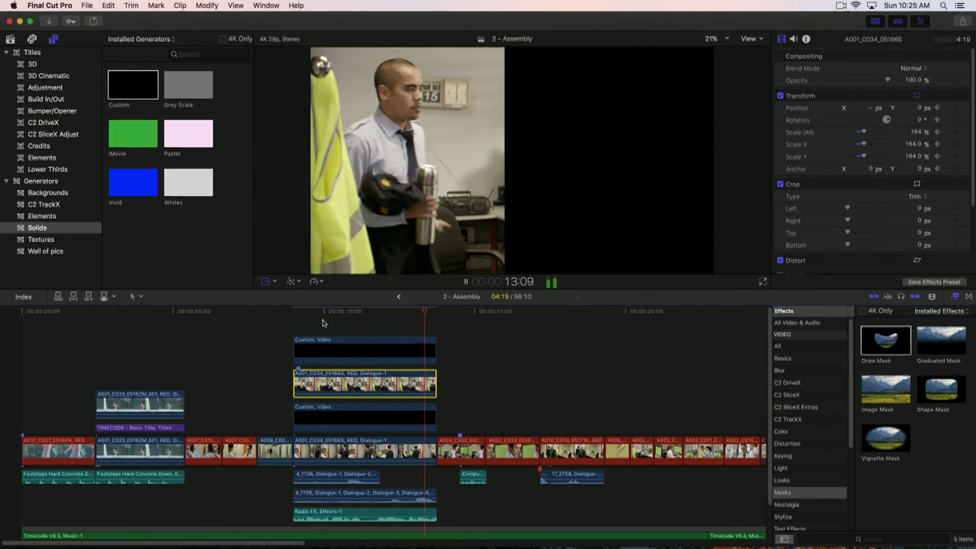
{"action": "key", "text": "space"}
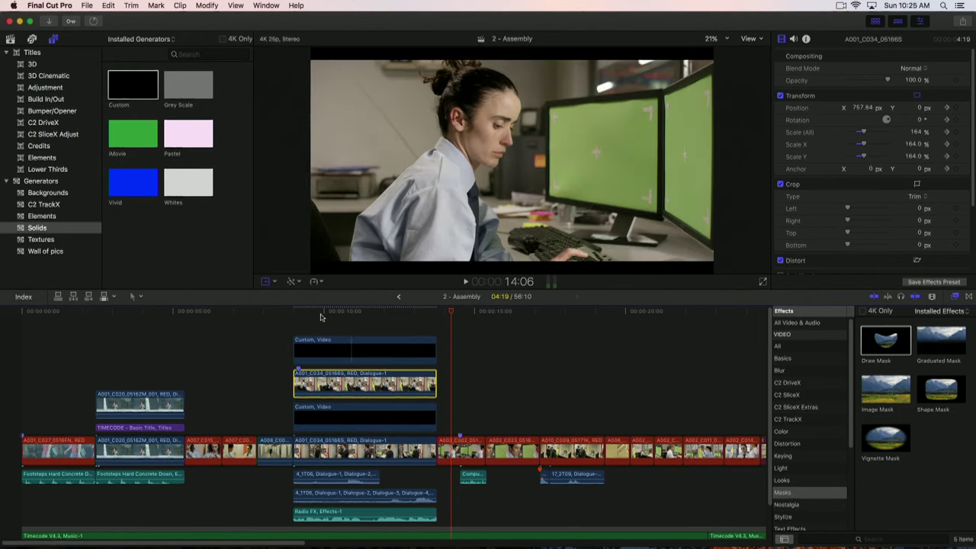
{"action": "left_click", "coordinate": [343, 313]}
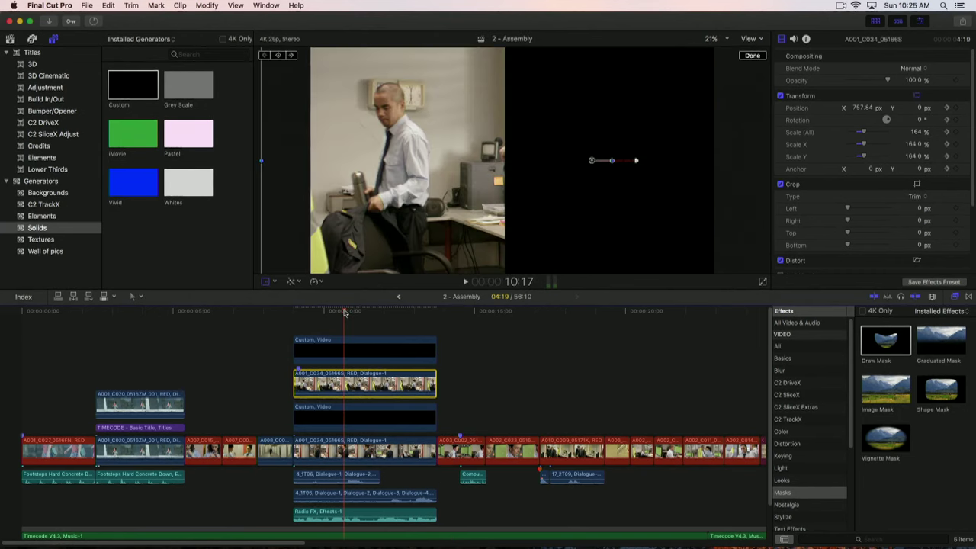
{"action": "left_click", "coordinate": [751, 55]}
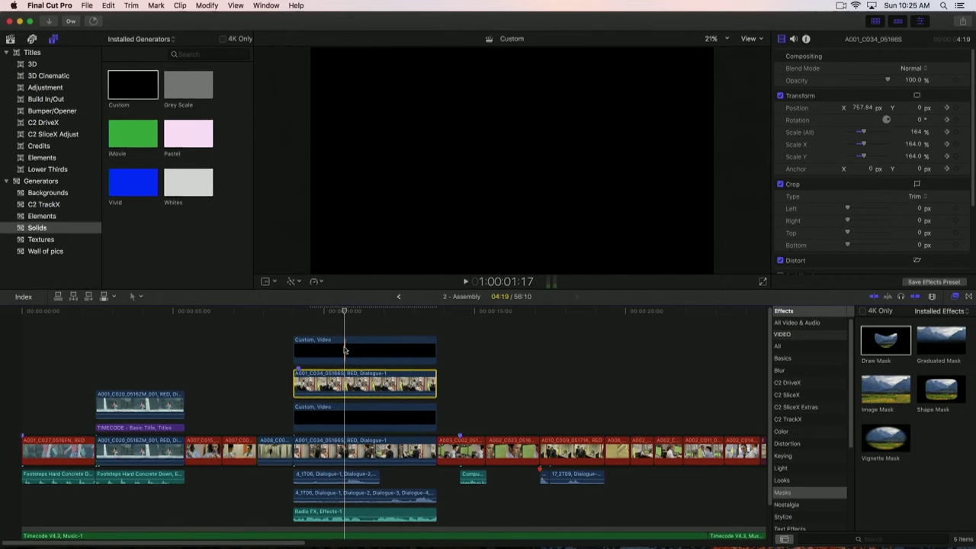
Step: Nest the Custom solid and the upper A001_C034 copy into a compound clip named LHS
{"action": "left_click", "coordinate": [347, 350]}
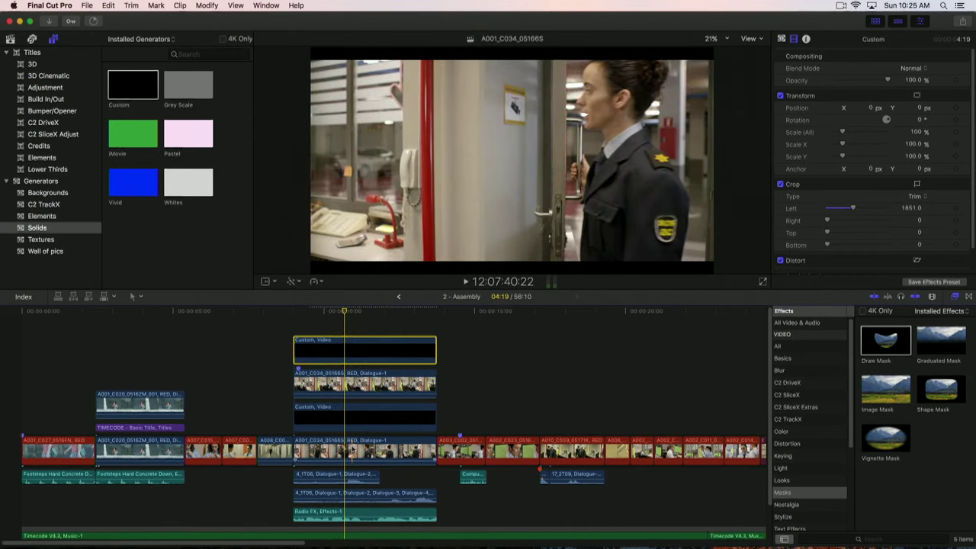
{"action": "left_click", "coordinate": [357, 381], "text": "super"}
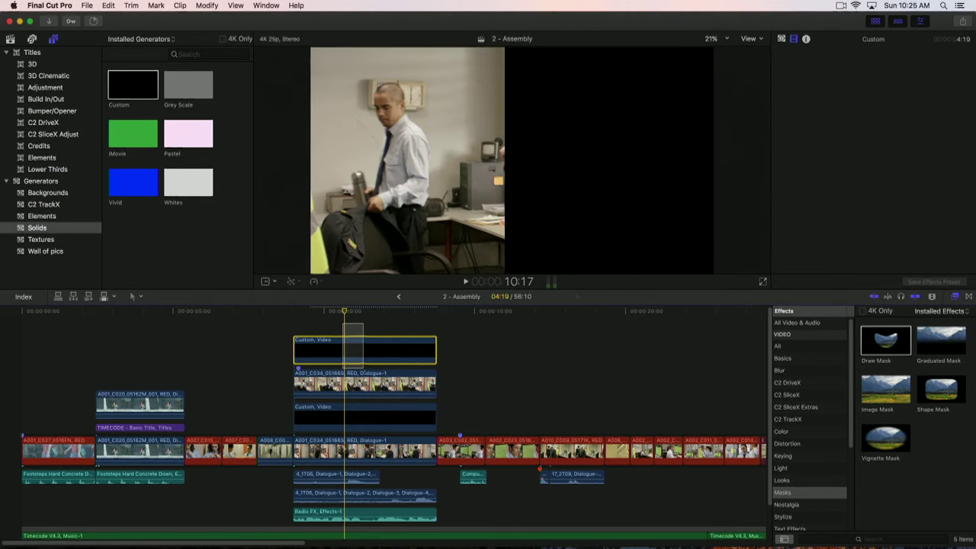
{"action": "right_click", "coordinate": [356, 353]}
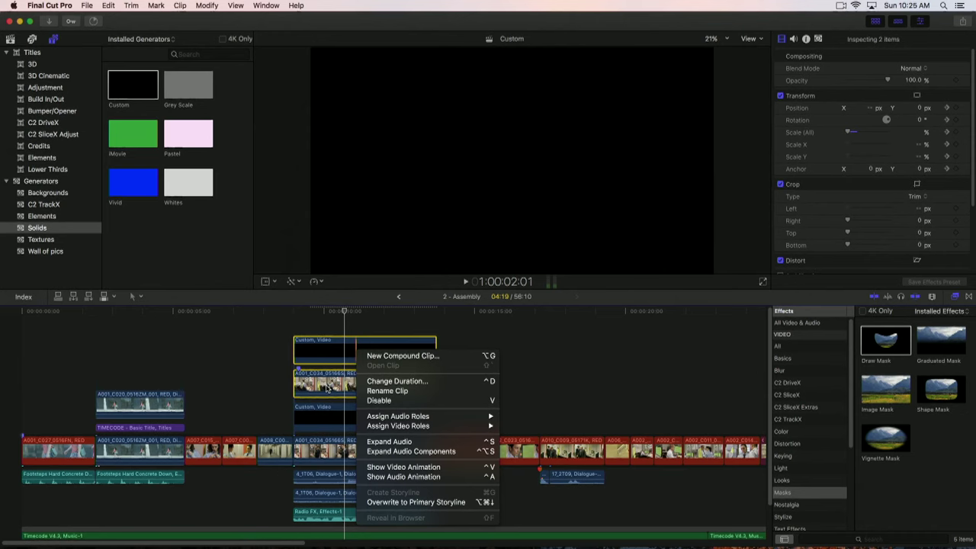
{"action": "left_click", "coordinate": [416, 356]}
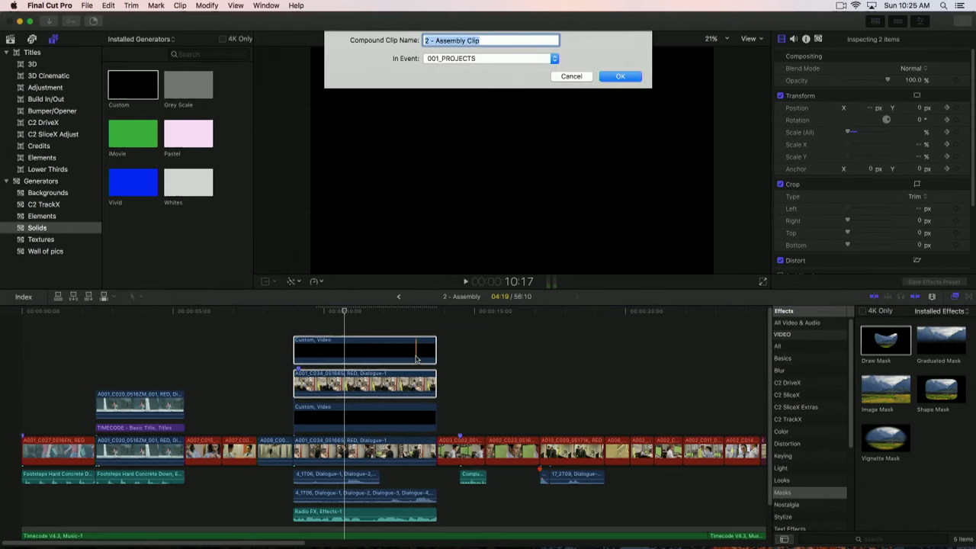
{"action": "type", "text": "LHS"}
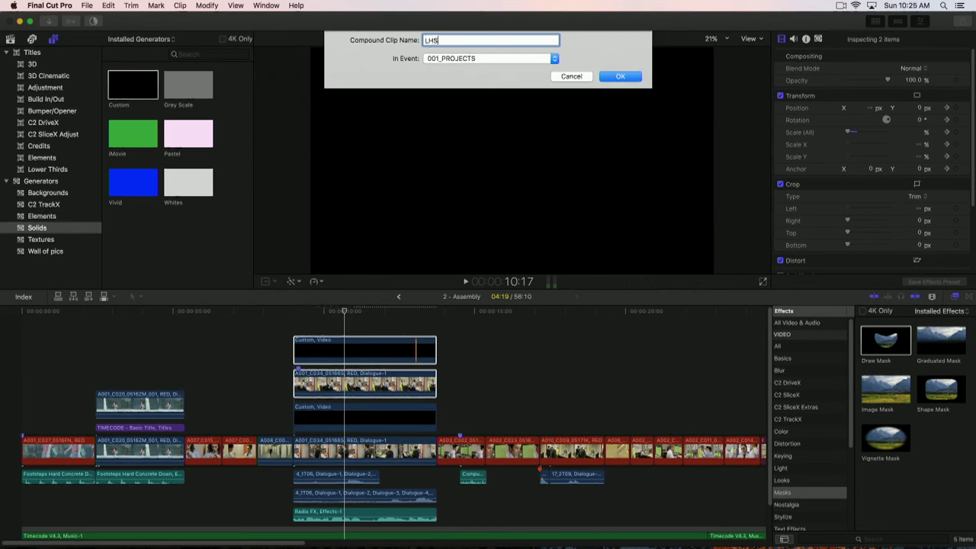
{"action": "key", "text": "Return"}
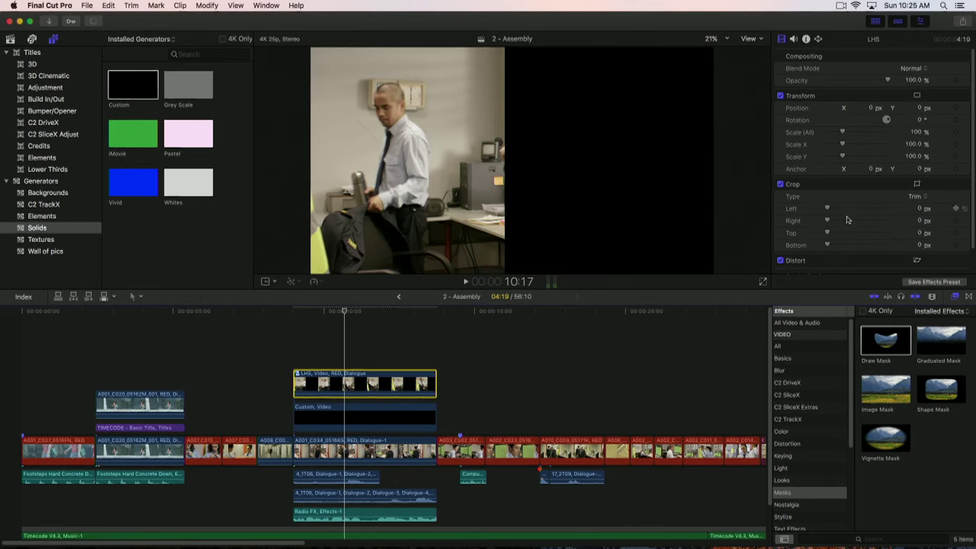
Step: Crop LHS from the right to reveal the woman's shot, and set that A001_C034 clip's Spatial Conform to Fill
{"action": "left_click_drag", "start_coordinate": [841, 220], "coordinate": [884, 219]}
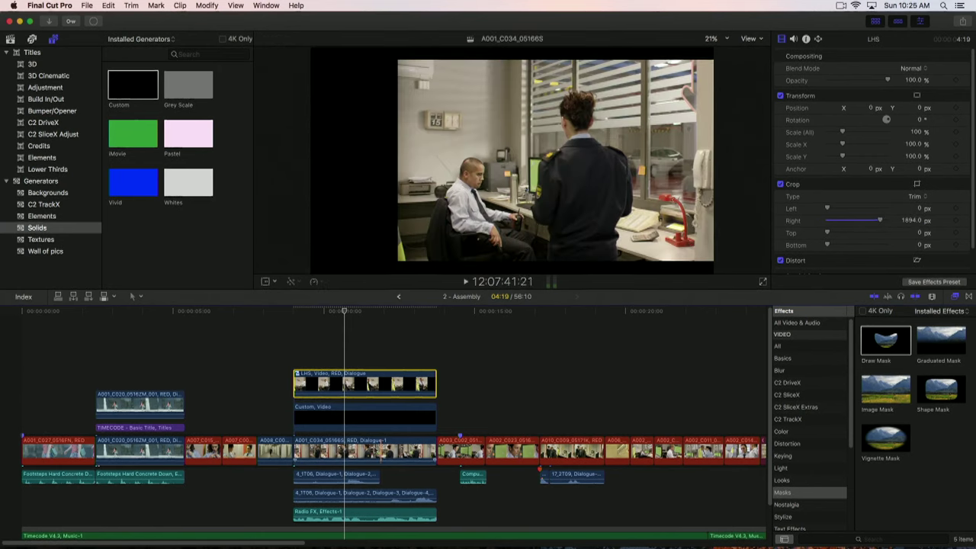
{"action": "left_click", "coordinate": [366, 449]}
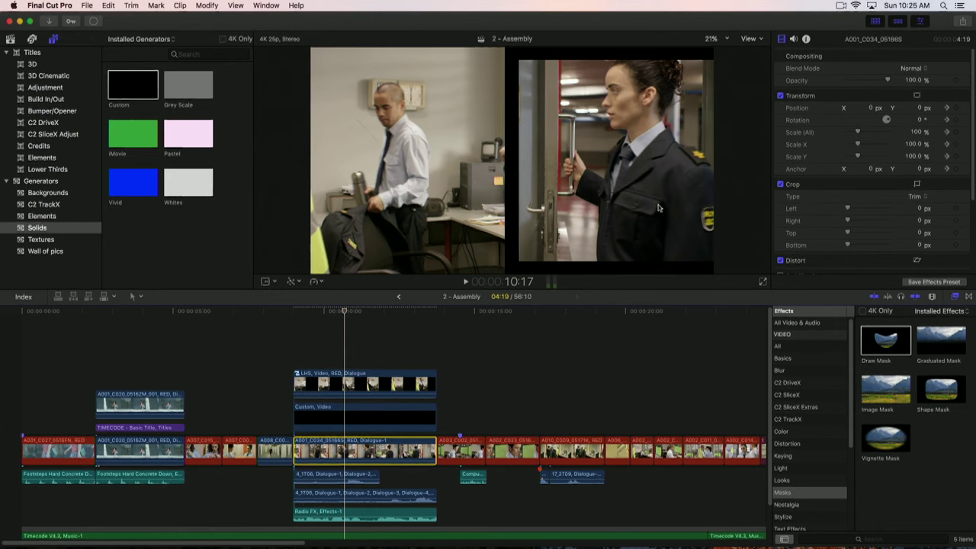
{"action": "scroll", "coordinate": [908, 200], "scroll_direction": "down", "scroll_amount": 3}
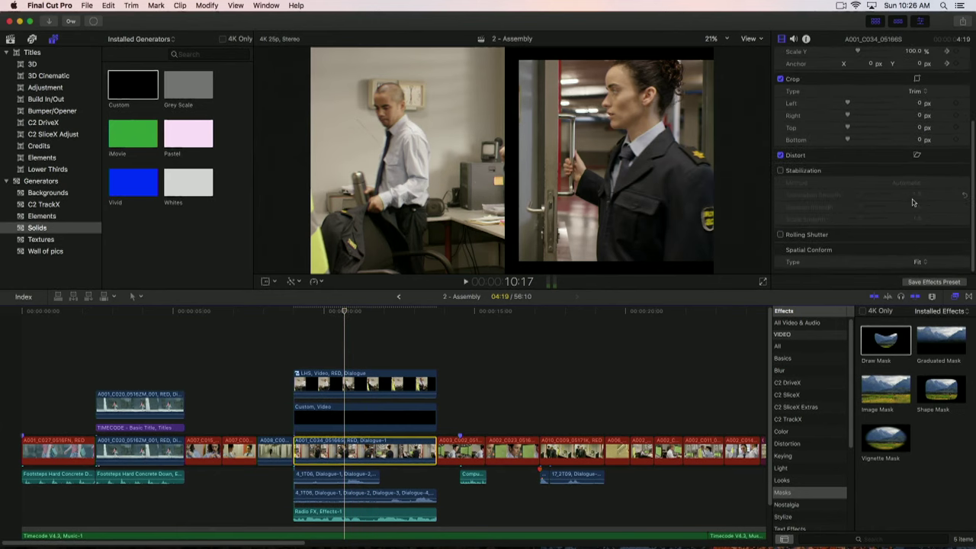
{"action": "left_click", "coordinate": [921, 269]}
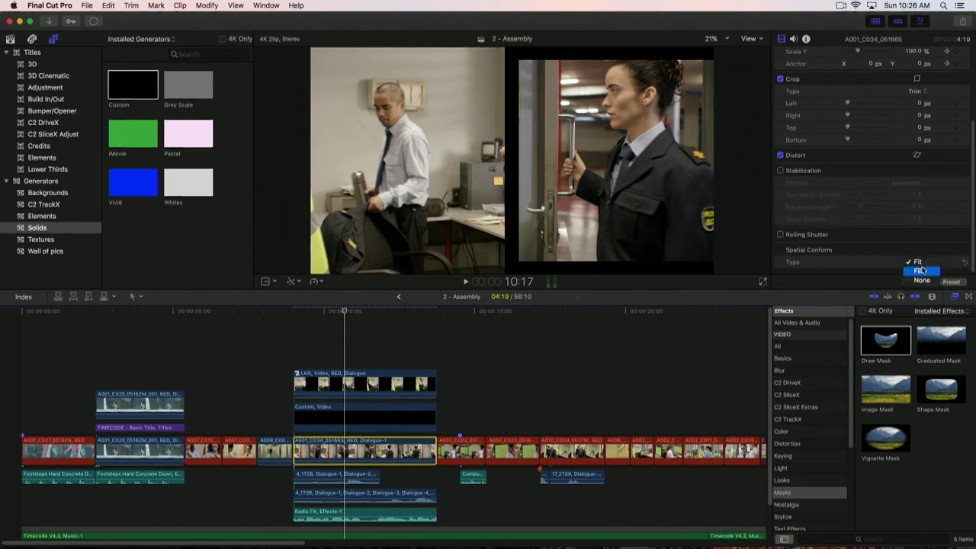
{"action": "left_click", "coordinate": [922, 275]}
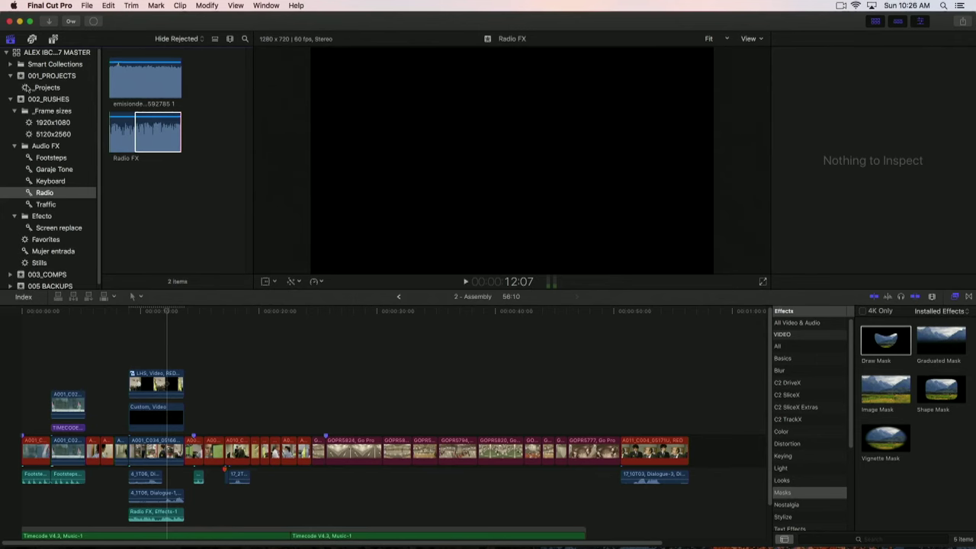
Step: Open 3 - Alex Master from the _Projects event, hide the effects browser, and select all timeline clips
{"action": "left_click", "coordinate": [27, 87]}
{"action": "left_click", "coordinate": [126, 199]}
{"action": "double_click", "coordinate": [134, 236]}
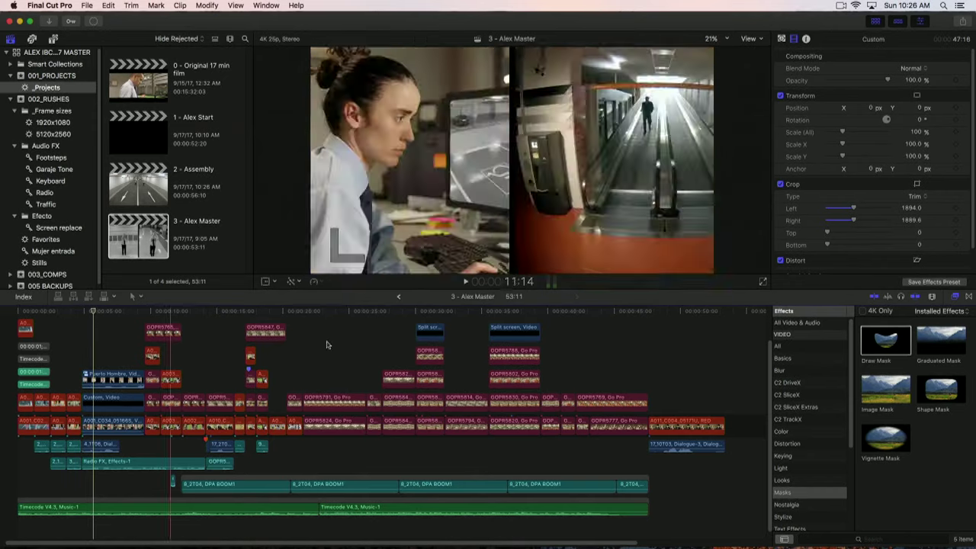
{"action": "left_click", "coordinate": [956, 297]}
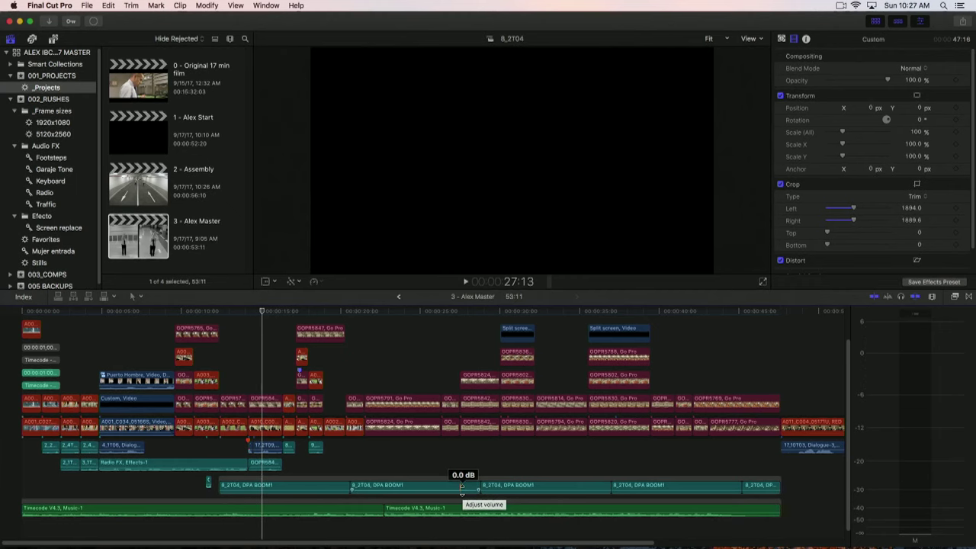
{"action": "left_click", "coordinate": [117, 337]}
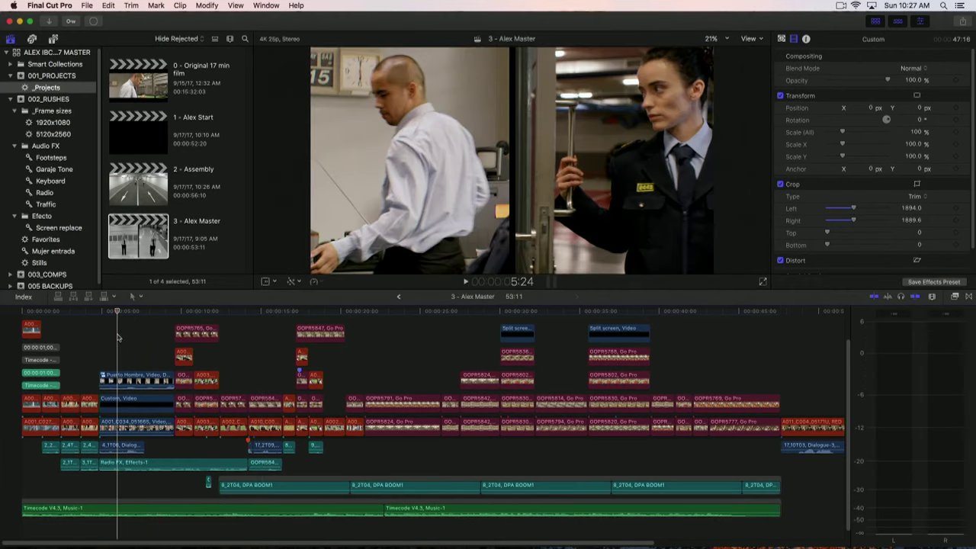
{"action": "key", "text": "super+a"}
Step: Turn every selected clip in 3 - Alex Master into one compound clip called Master Output
{"action": "right_click", "coordinate": [196, 335]}
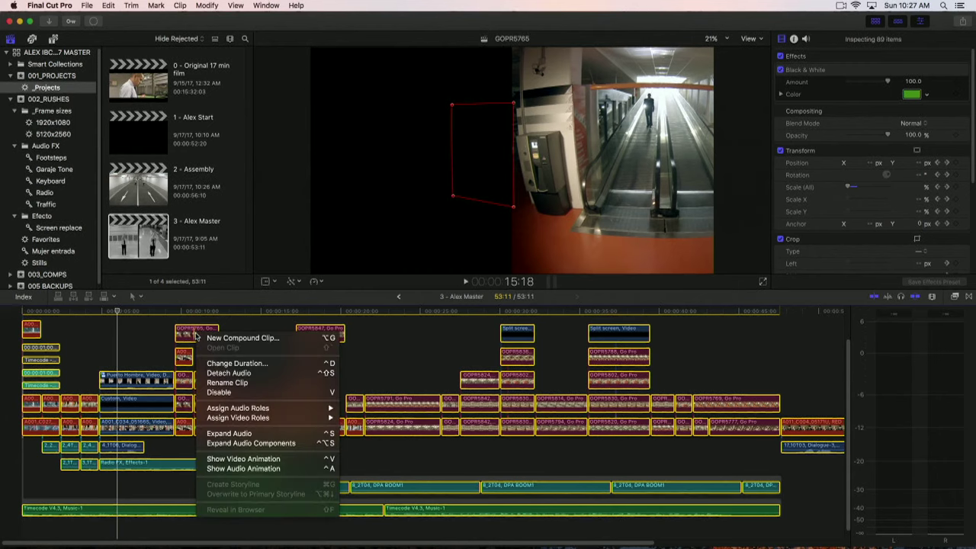
{"action": "left_click", "coordinate": [239, 337]}
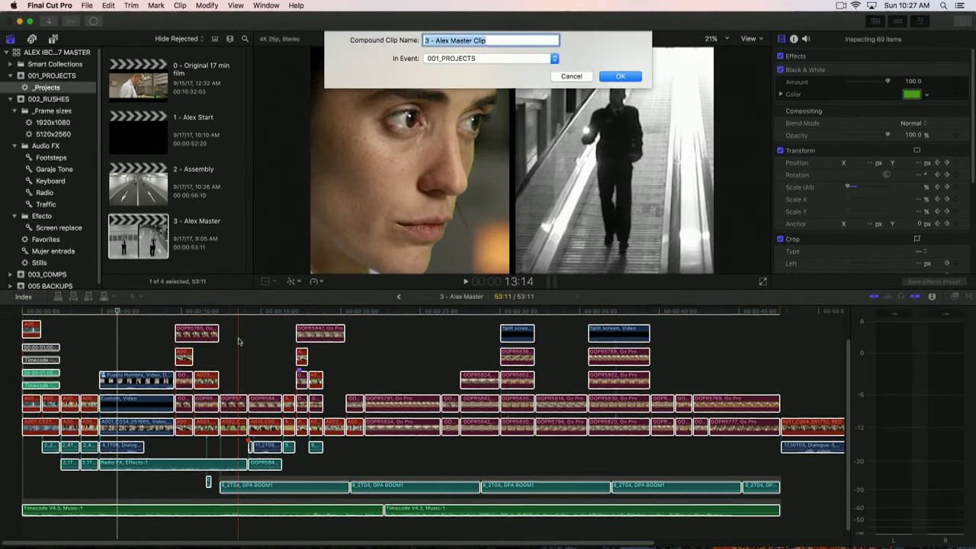
{"action": "type", "text": "Master Out"}
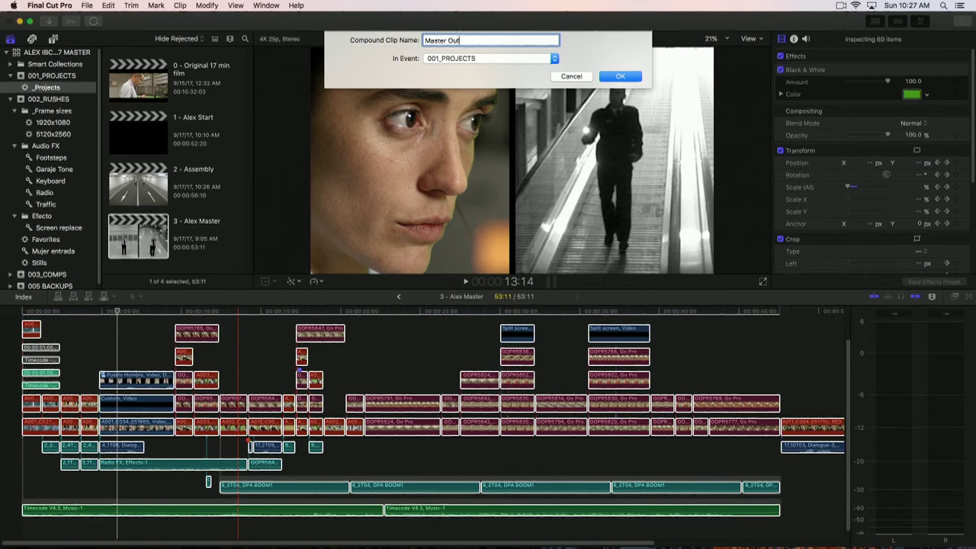
{"action": "type", "text": "put"}
{"action": "key", "text": "Return"}
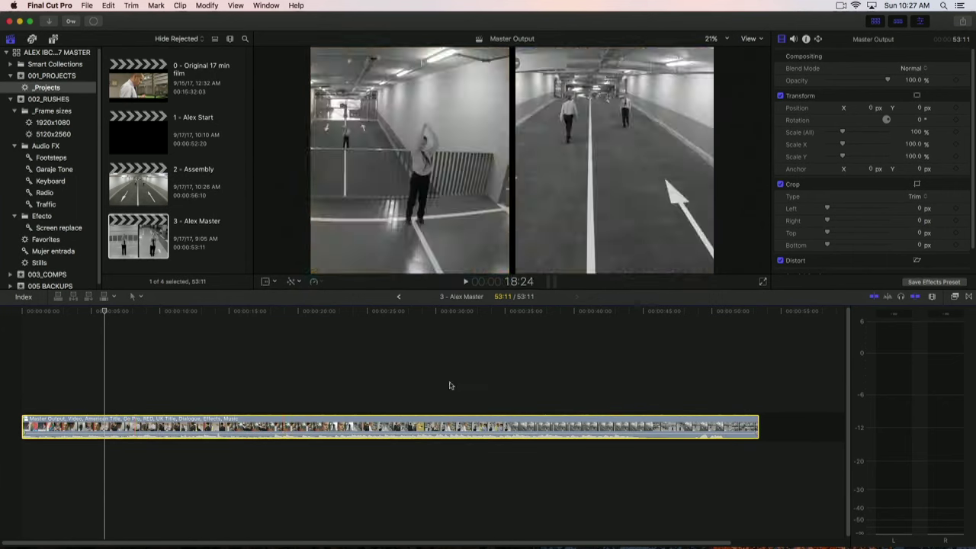
Step: Use the Timeline Index Roles list to show Master Output's Dialogue, Effects and Music audio lanes
{"action": "left_click", "coordinate": [793, 38]}
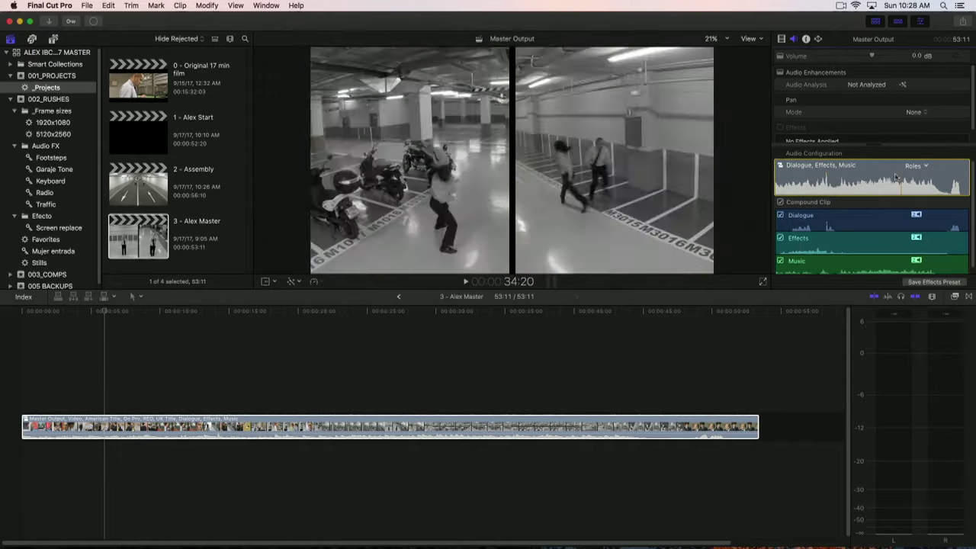
{"action": "left_click", "coordinate": [24, 298]}
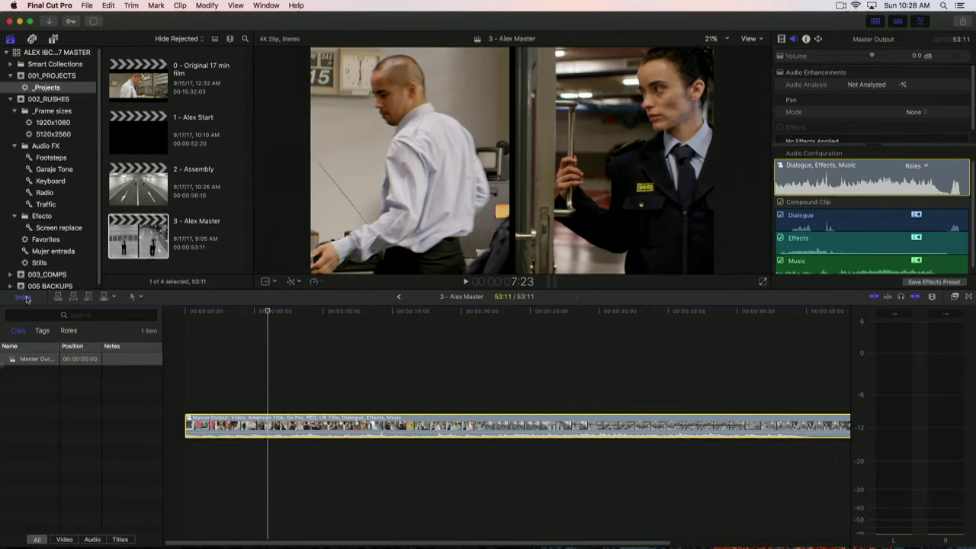
{"action": "left_click", "coordinate": [69, 330]}
{"action": "left_click", "coordinate": [101, 540]}
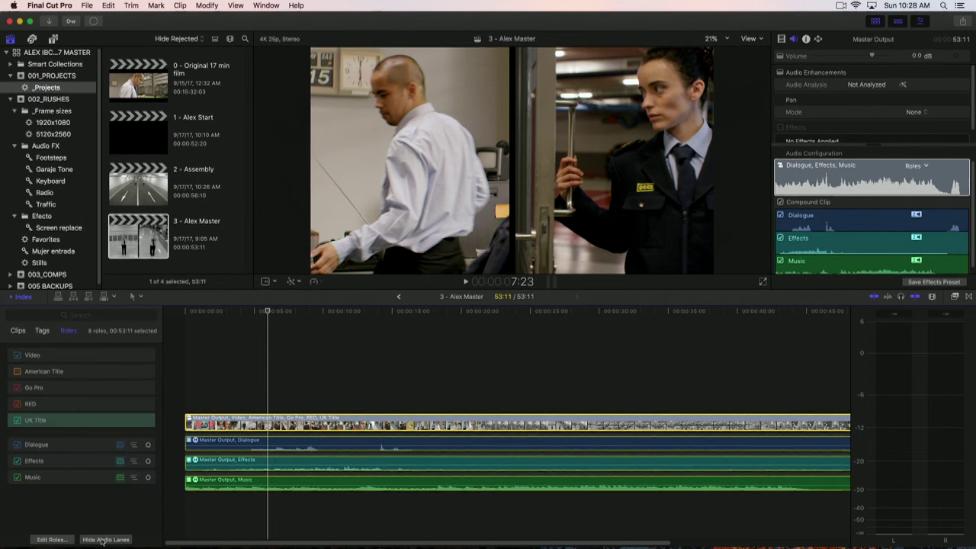
{"action": "left_click", "coordinate": [23, 297]}
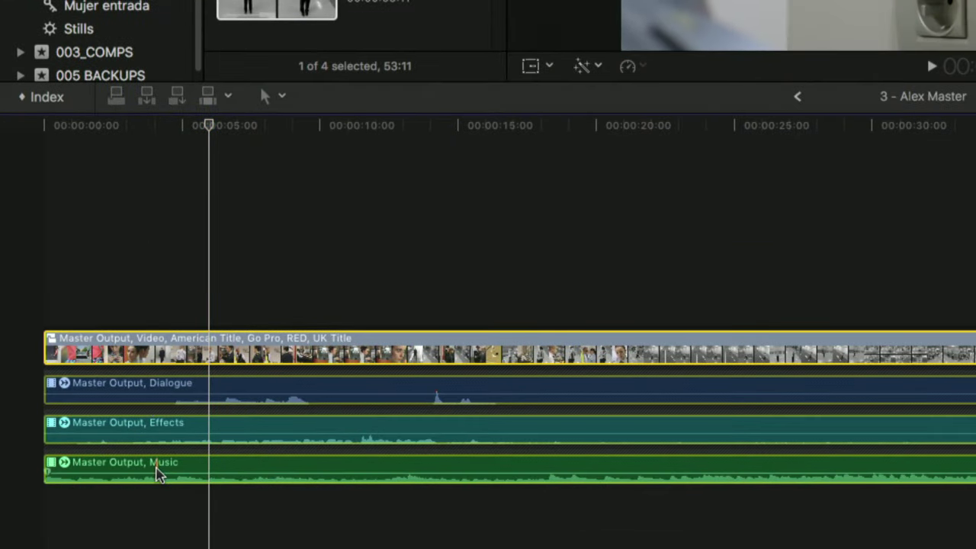
{"action": "left_click", "coordinate": [168, 471]}
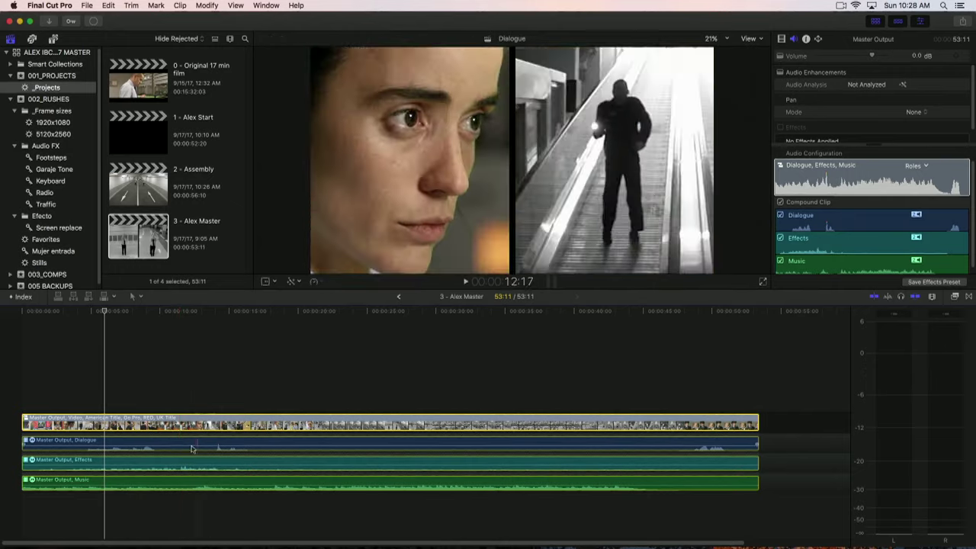
Step: Apply the Compressor from Audio > Levels to the Dialogue lane, then play back to hear it
{"action": "left_click", "coordinate": [954, 296]}
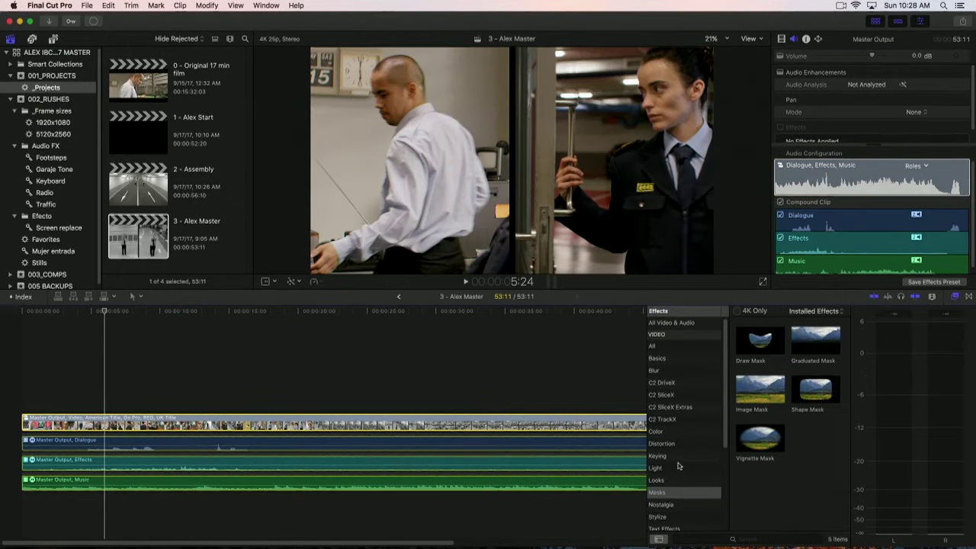
{"action": "scroll", "coordinate": [677, 464], "scroll_direction": "down", "scroll_amount": 5}
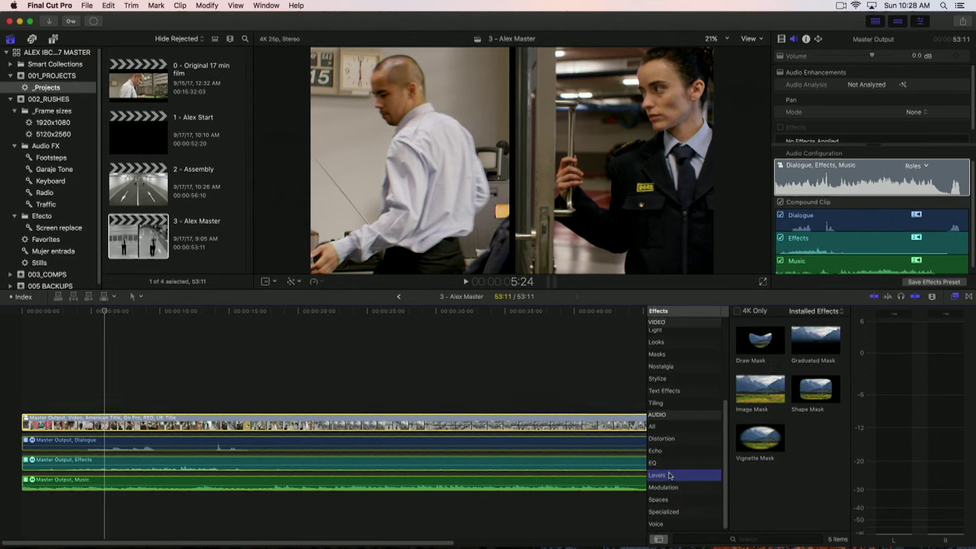
{"action": "left_click", "coordinate": [670, 475]}
{"action": "left_click_drag", "start_coordinate": [811, 416], "coordinate": [412, 444]}
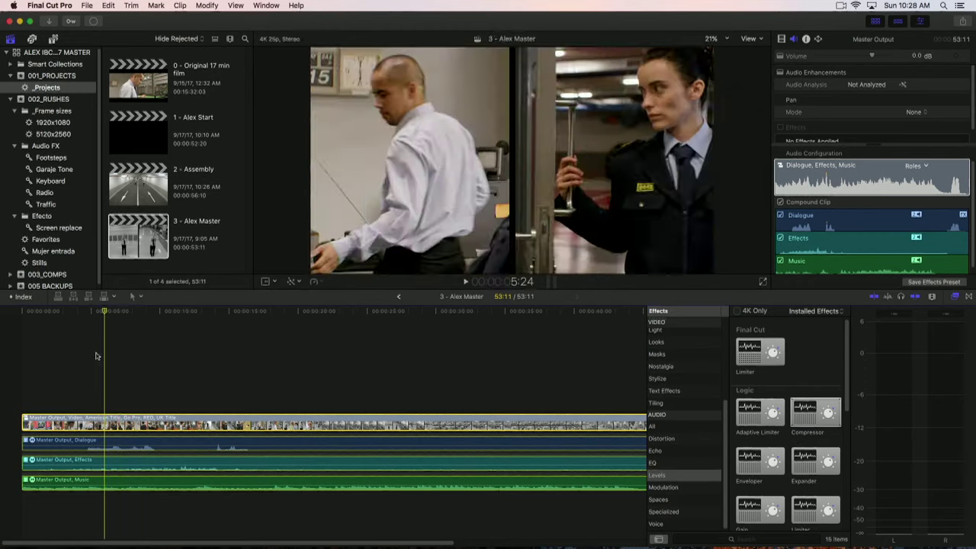
{"action": "left_click", "coordinate": [87, 349]}
{"action": "key", "text": "super+minus"}
{"action": "key", "text": "space"}
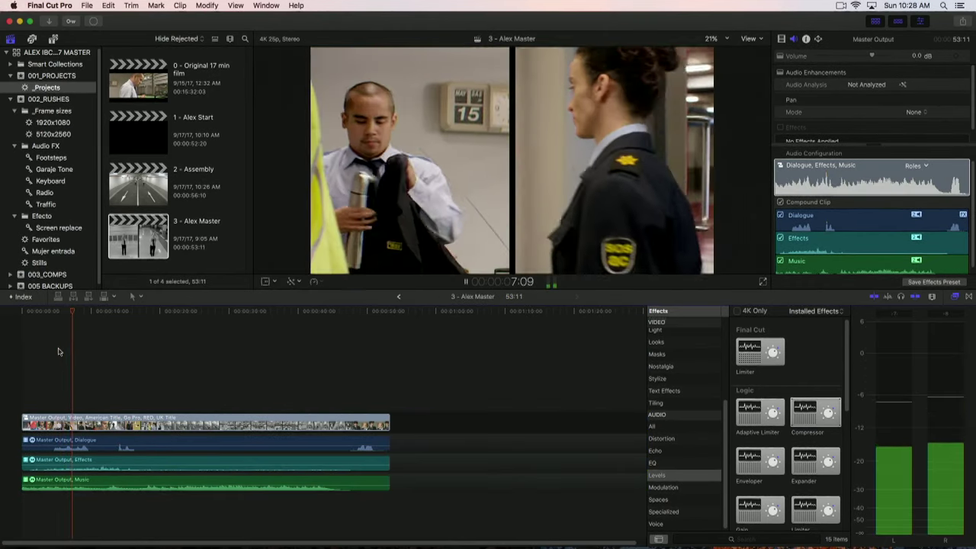
{"action": "key", "text": "space"}
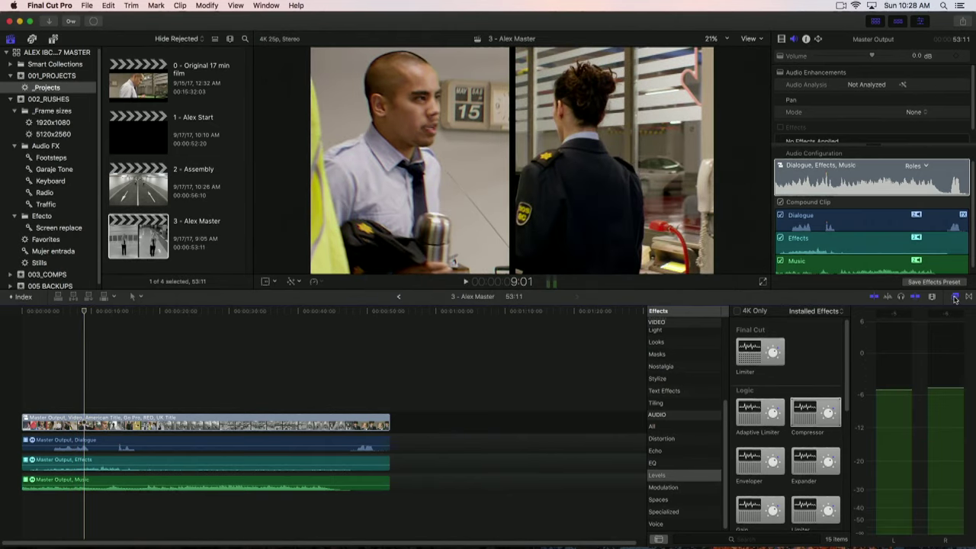
Step: Show the video scopes, turn on Range Check for all out-of-range areas, and park the playhead at 5:22
{"action": "left_click", "coordinate": [748, 38]}
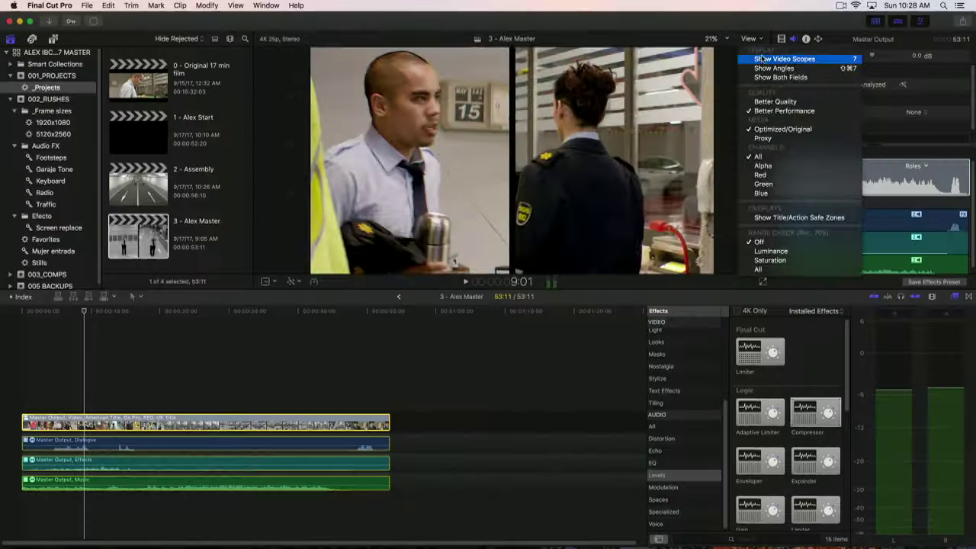
{"action": "left_click", "coordinate": [754, 60]}
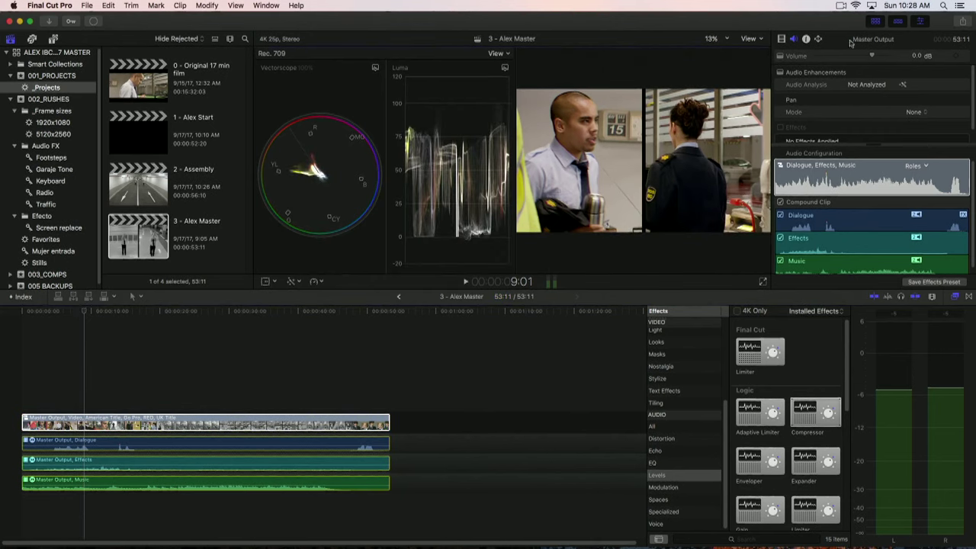
{"action": "left_click", "coordinate": [765, 39]}
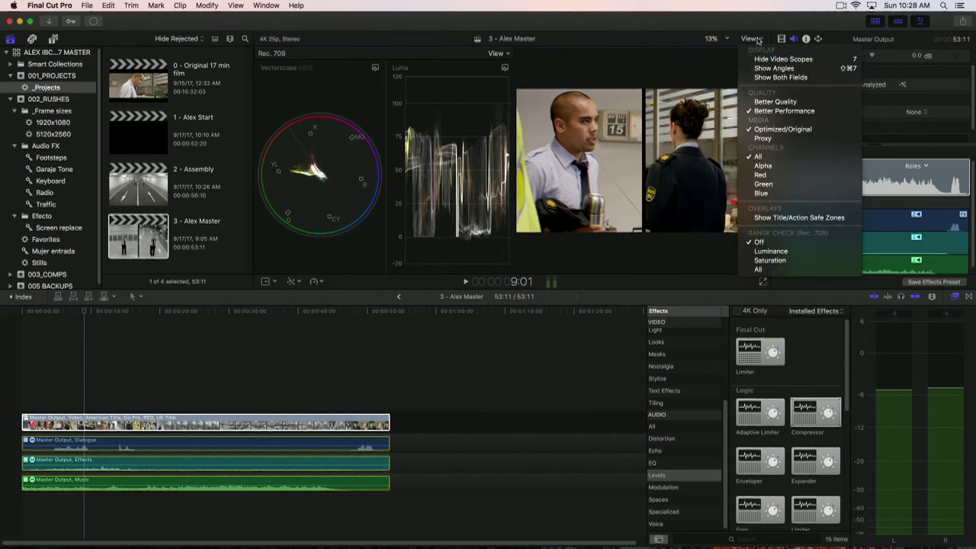
{"action": "left_click", "coordinate": [769, 276]}
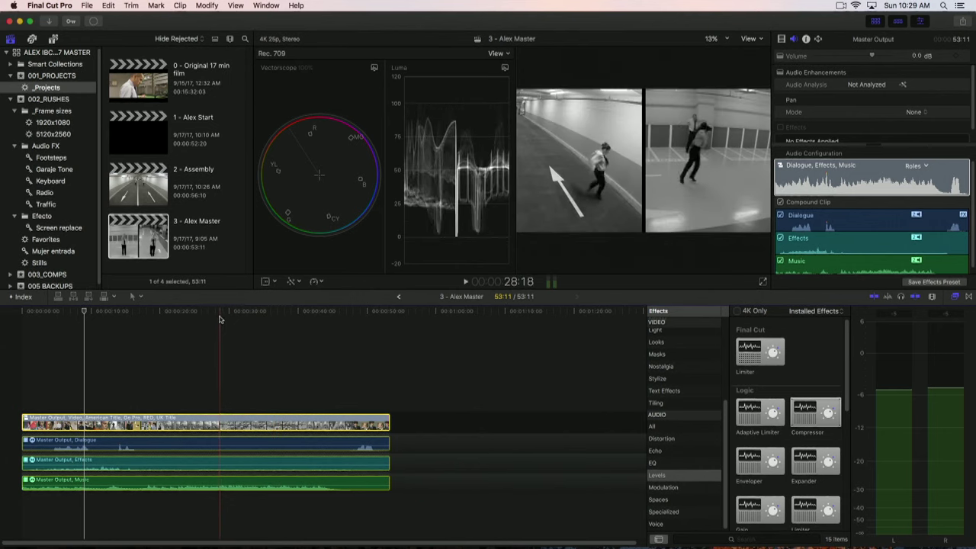
{"action": "left_click", "coordinate": [63, 317]}
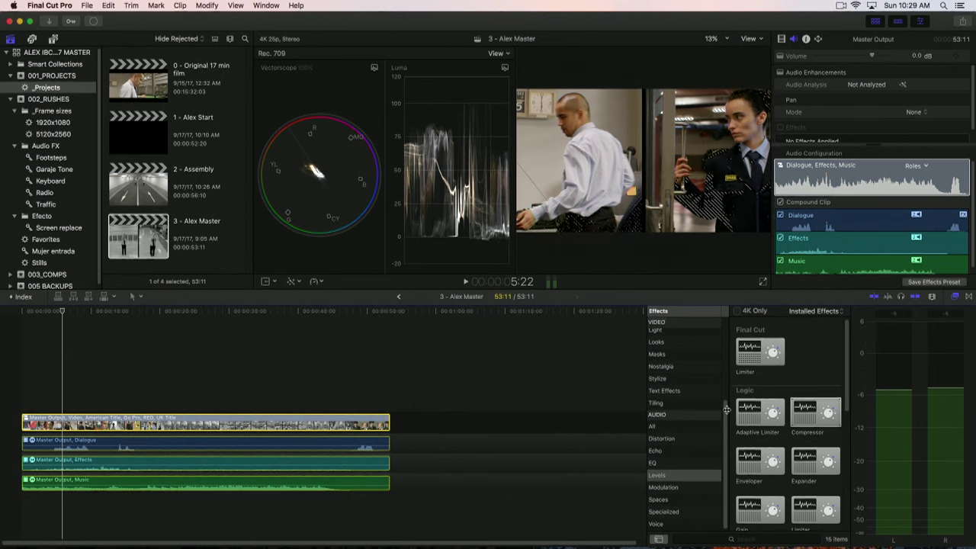
Step: Drop the Color category's Broadcast Safe effect onto Master Output, then close the effects browser and zoom in
{"action": "left_click_drag", "start_coordinate": [725, 412], "coordinate": [723, 347]}
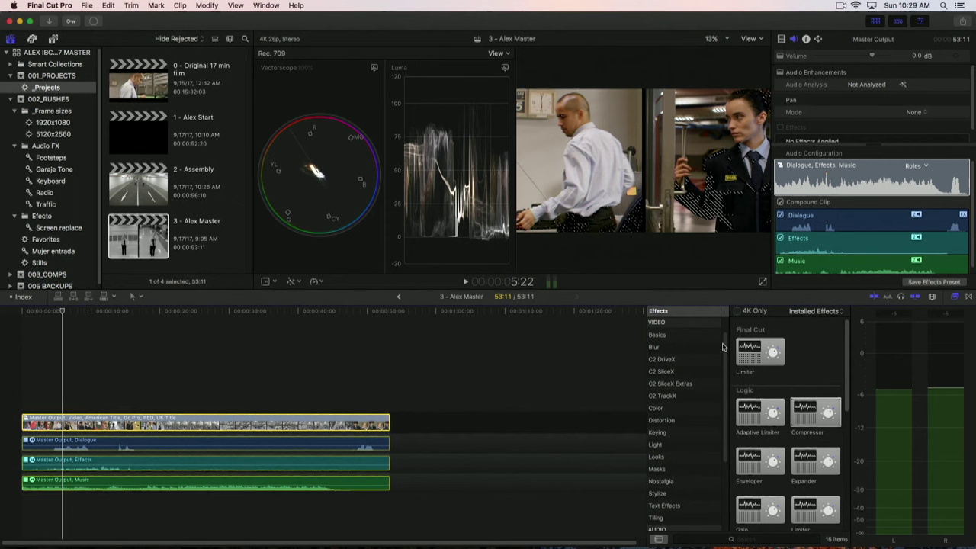
{"action": "left_click", "coordinate": [657, 409]}
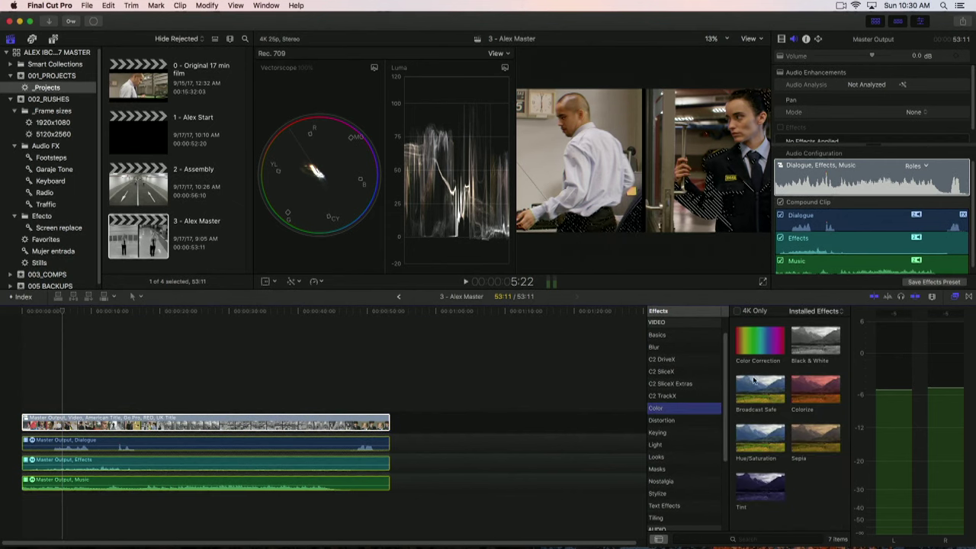
{"action": "left_click_drag", "start_coordinate": [757, 391], "coordinate": [230, 421]}
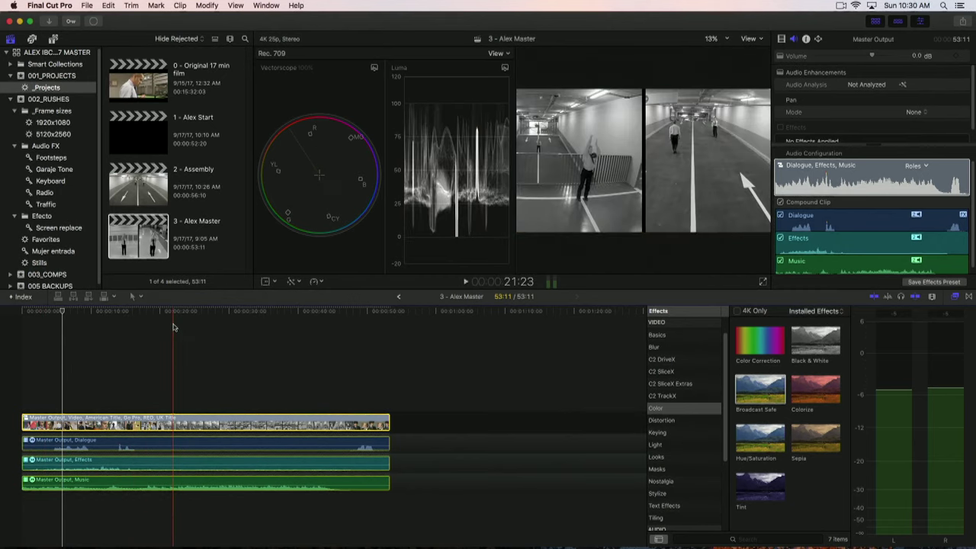
{"action": "left_click", "coordinate": [956, 298]}
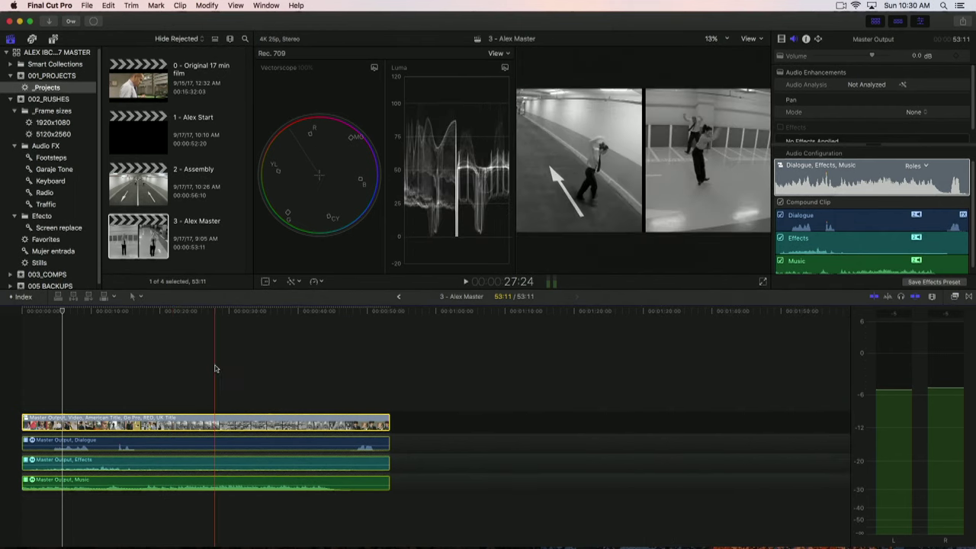
{"action": "key", "text": "super+equal"}
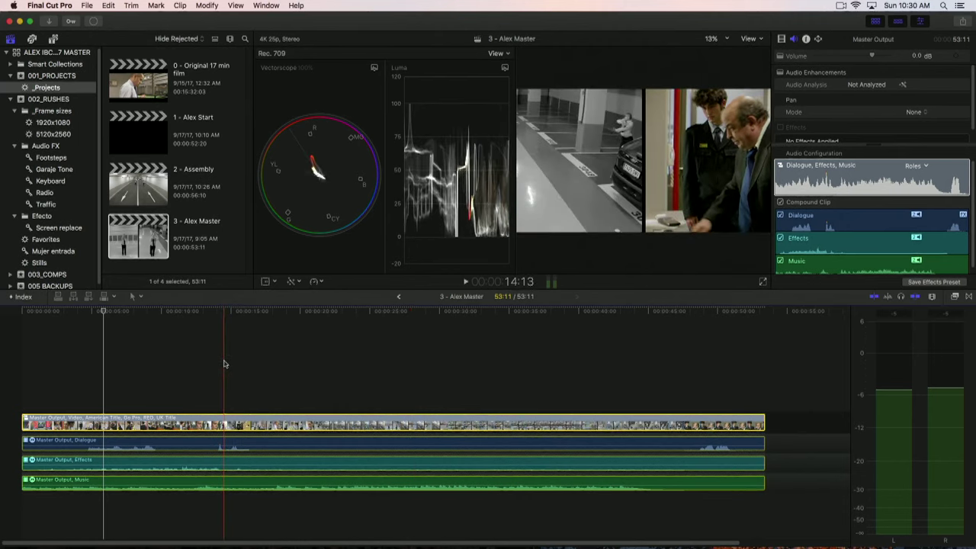
{"action": "left_click", "coordinate": [141, 240]}
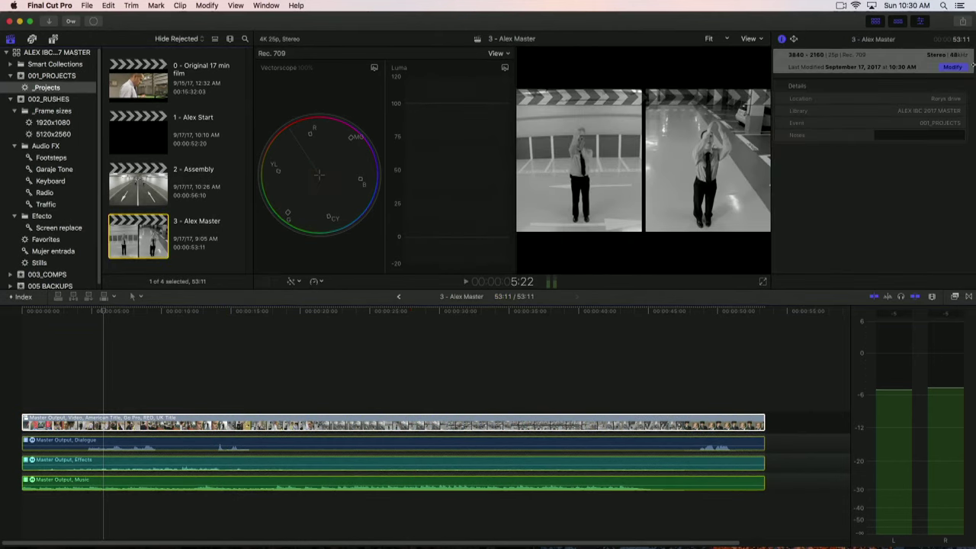
{"action": "left_click", "coordinate": [961, 22]}
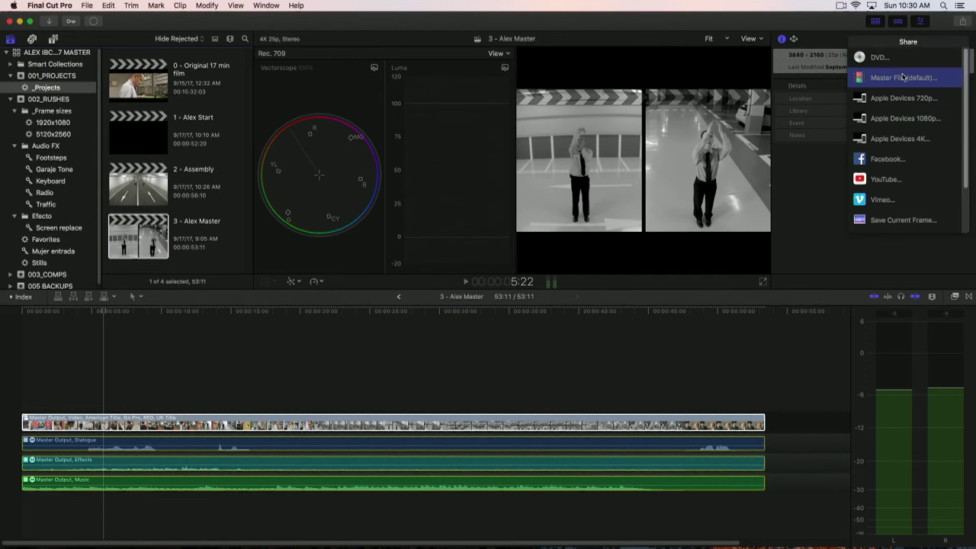
{"action": "left_click", "coordinate": [903, 77]}
{"action": "left_click", "coordinate": [600, 116]}
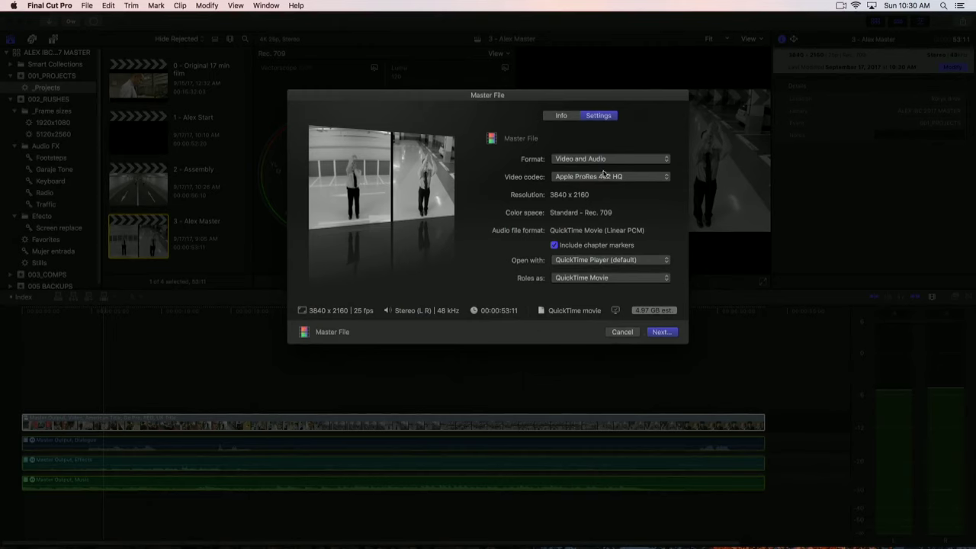
{"action": "left_click", "coordinate": [606, 161]}
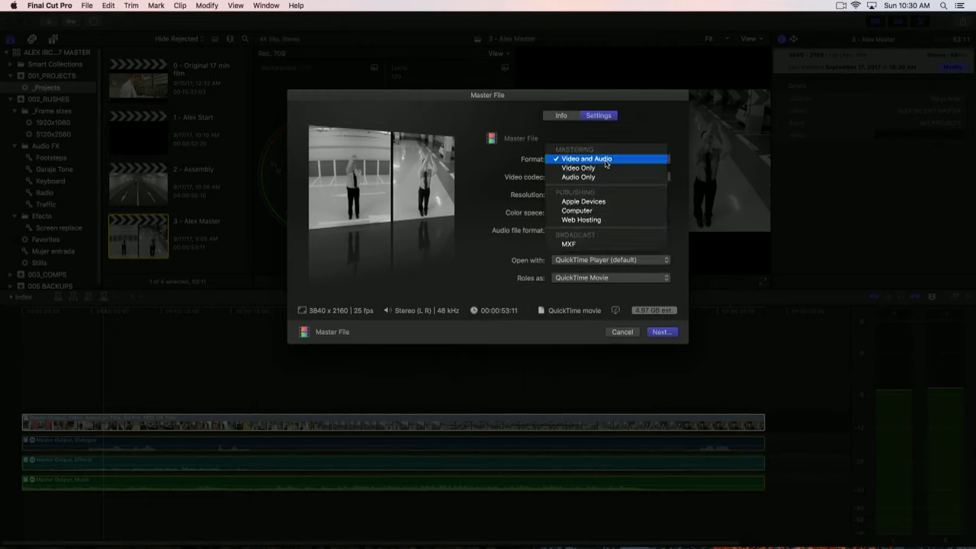
{"action": "left_click", "coordinate": [629, 136]}
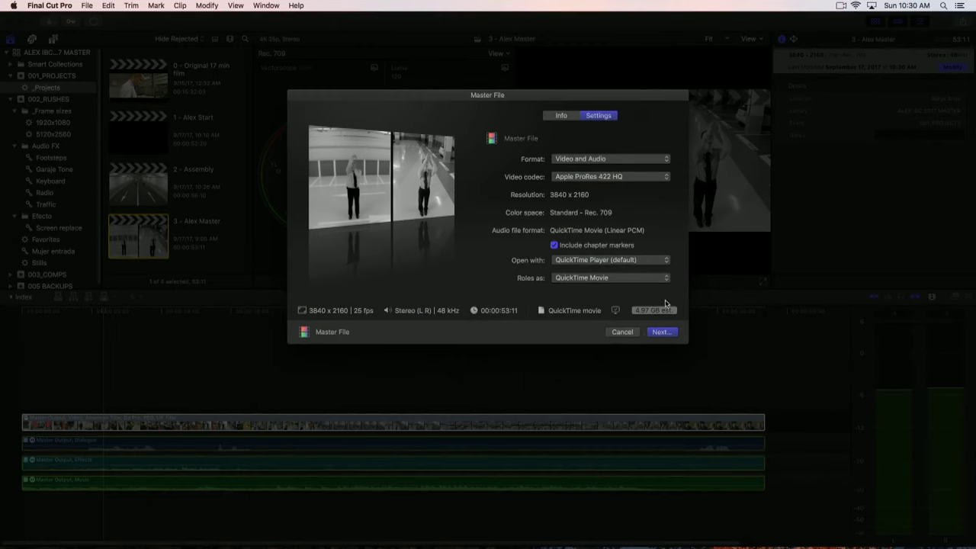
Step: Cancel the 4K export, then duplicate the project and name the copy '3 - Alex Master HD'
{"action": "left_click", "coordinate": [621, 332]}
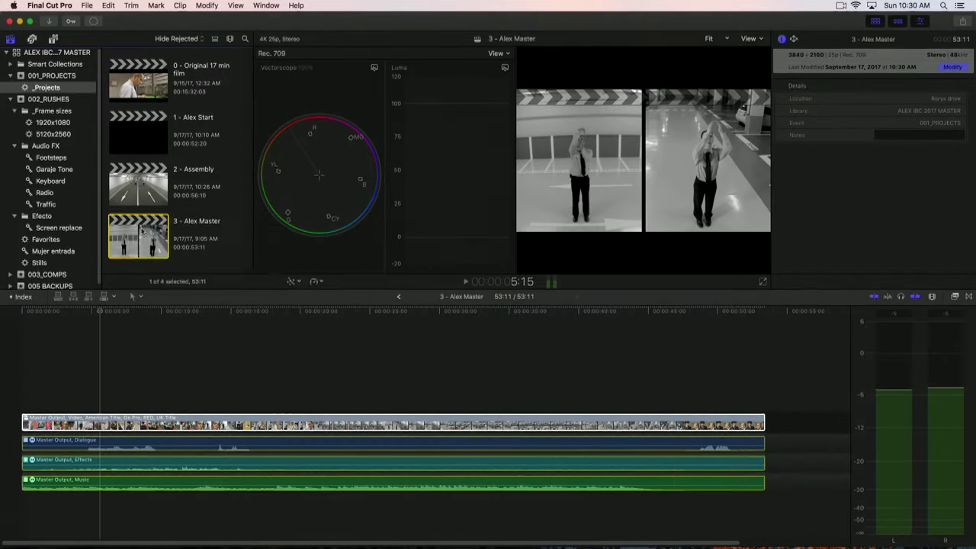
{"action": "right_click", "coordinate": [144, 228]}
{"action": "left_click", "coordinate": [196, 262]}
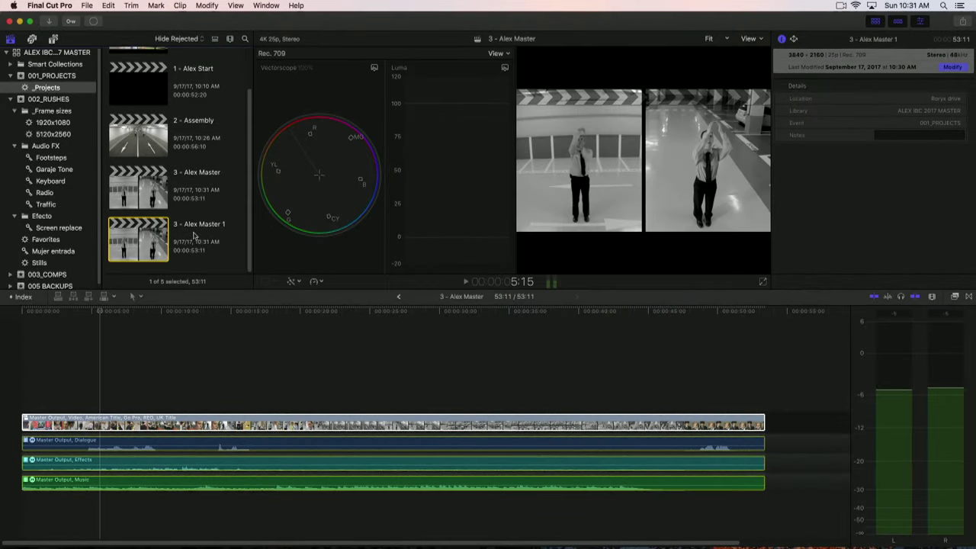
{"action": "left_click", "coordinate": [205, 227]}
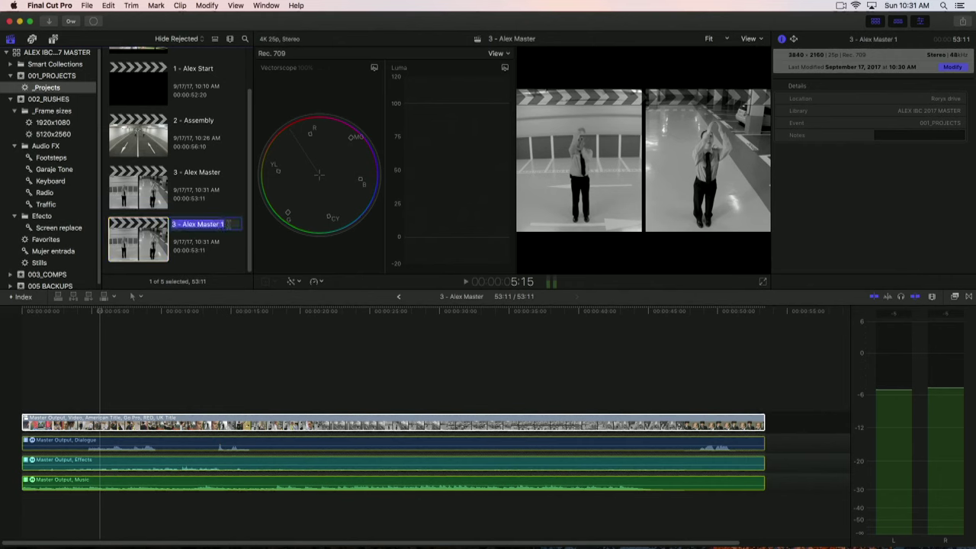
{"action": "left_click", "coordinate": [228, 224]}
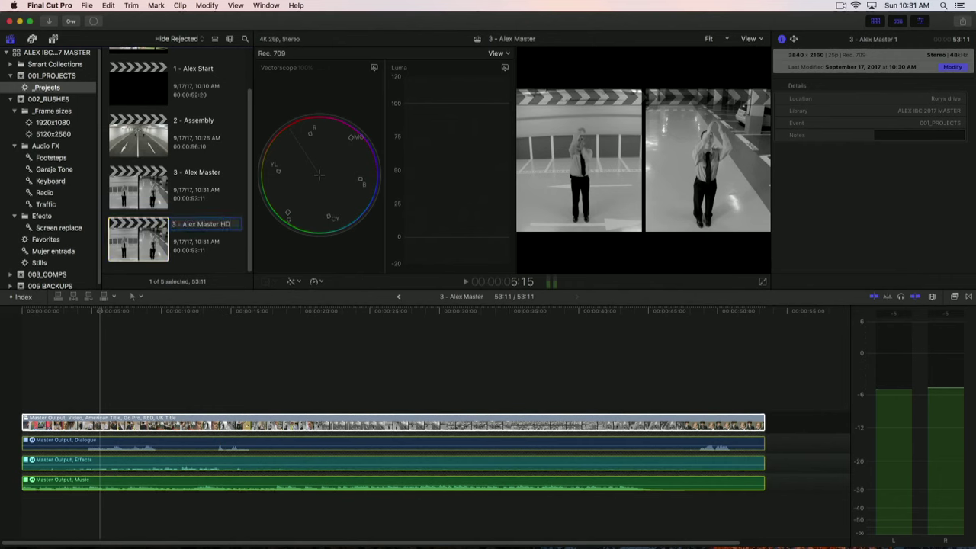
{"action": "type", "text": "HD"}
{"action": "key", "text": "Return"}
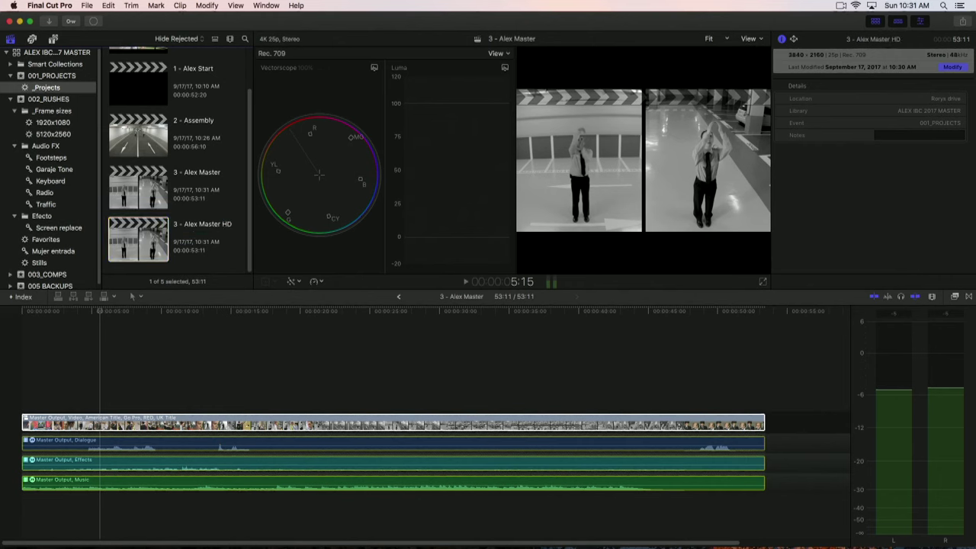
Step: Change the 3 - Alex Master HD project's video format from 4K to 1080p HD
{"action": "left_click", "coordinate": [128, 238]}
{"action": "left_click", "coordinate": [949, 67]}
{"action": "left_click", "coordinate": [453, 76]}
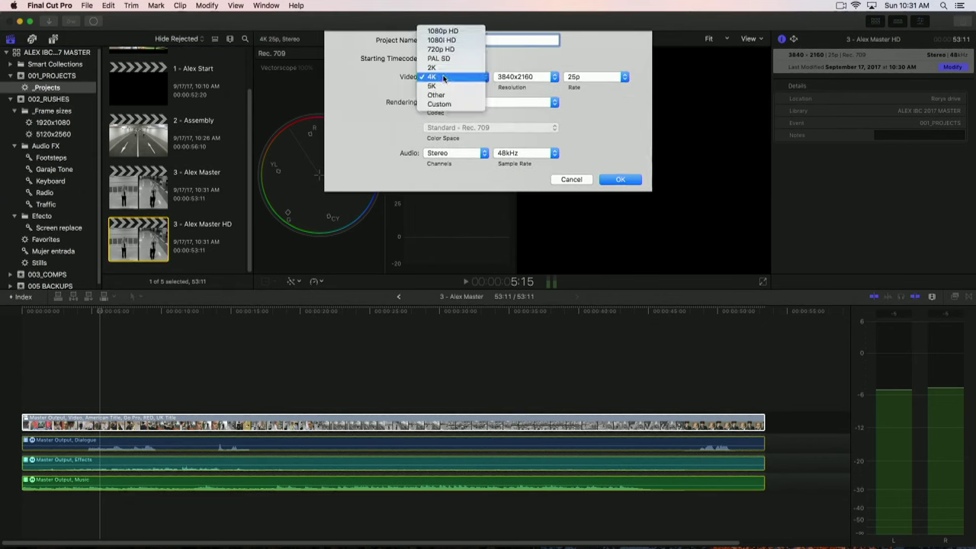
{"action": "left_click", "coordinate": [442, 35]}
{"action": "left_click", "coordinate": [620, 181]}
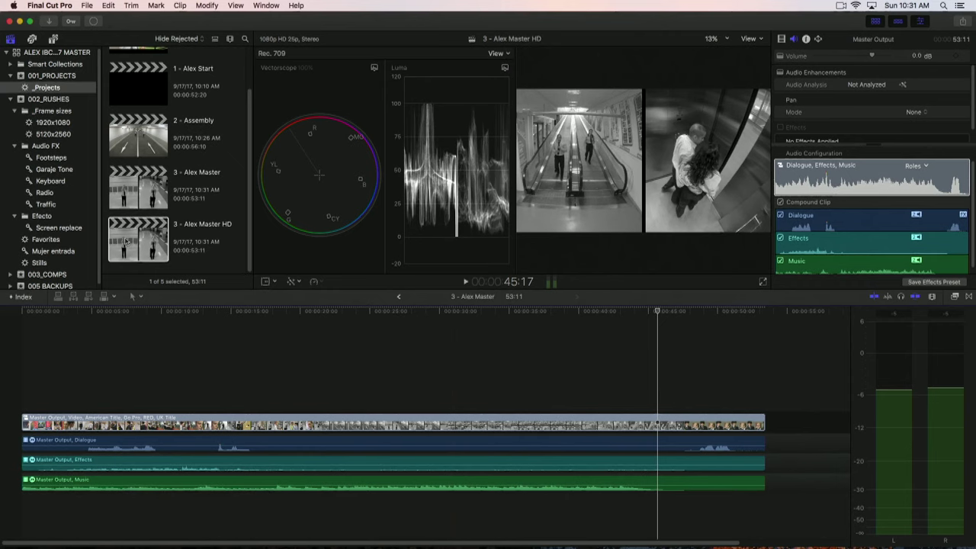
Step: Share '3 - Alex Master HD' as a 1920x1080 Apple ProRes 422 HQ master file onto the Desktop
{"action": "left_click", "coordinate": [128, 241]}
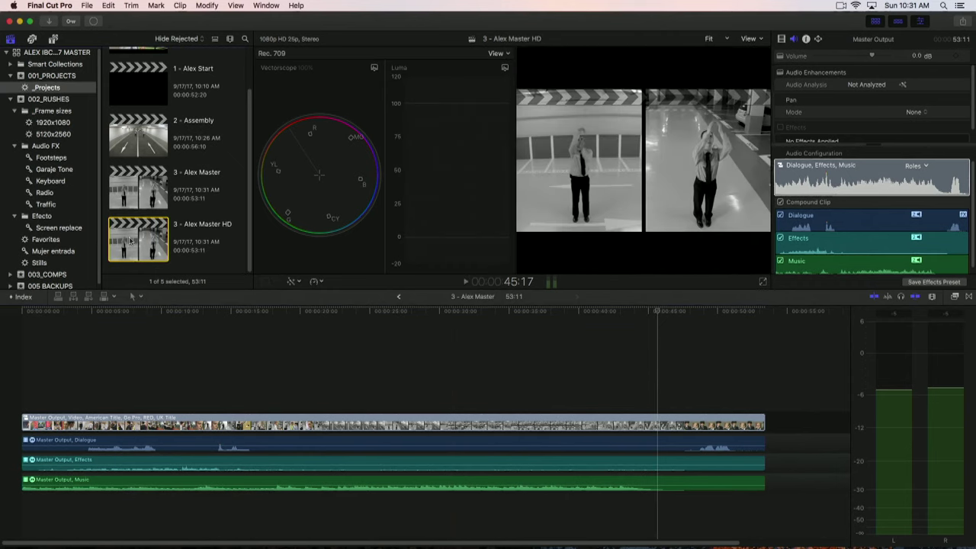
{"action": "left_click", "coordinate": [963, 23]}
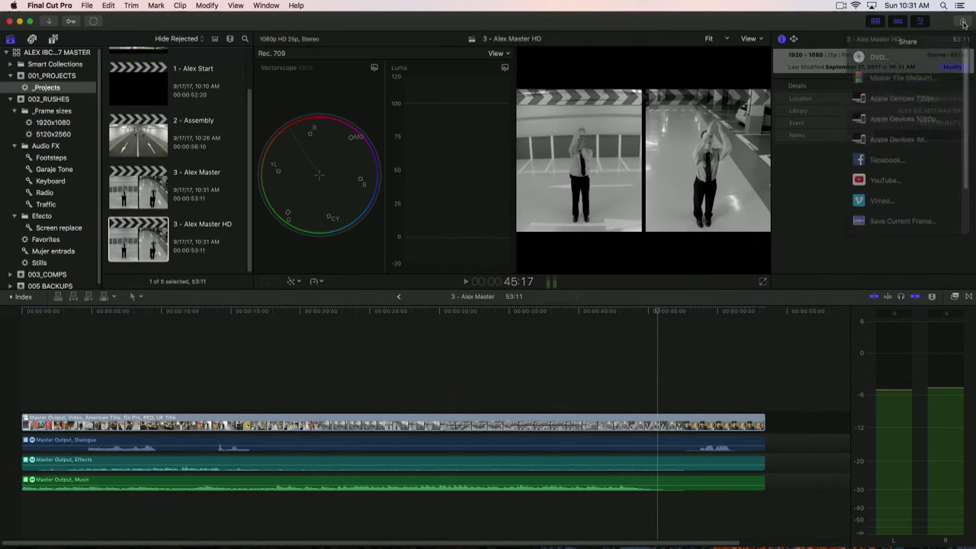
{"action": "left_click", "coordinate": [899, 78]}
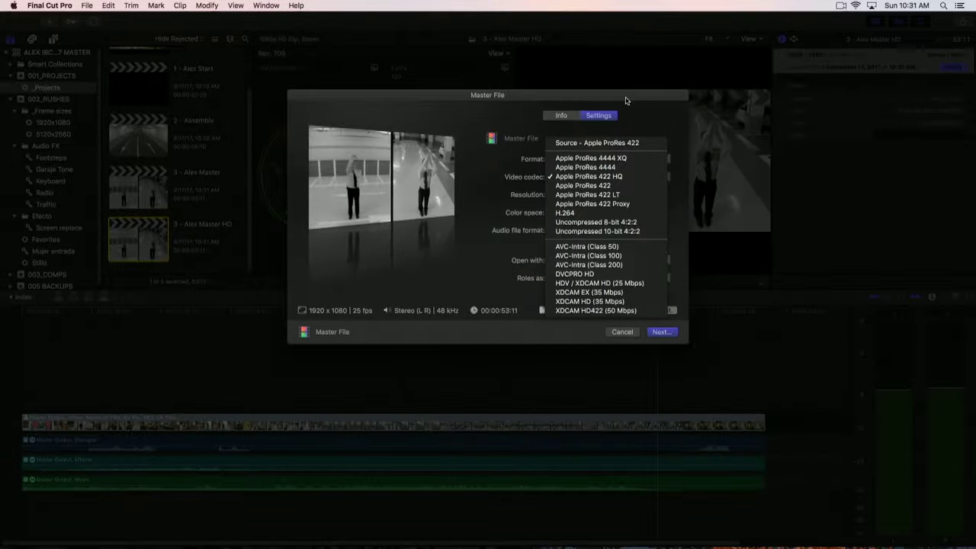
{"action": "left_click", "coordinate": [626, 100]}
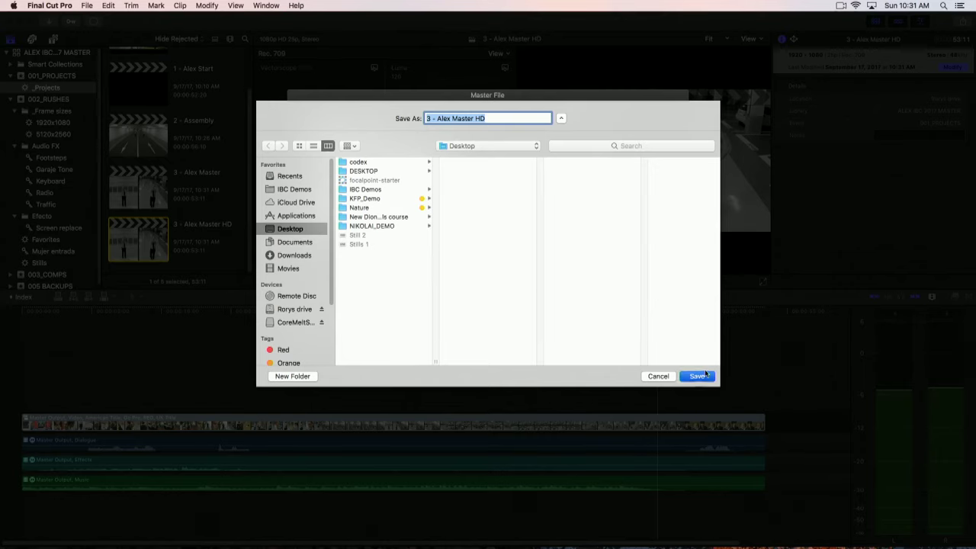
{"action": "left_click", "coordinate": [698, 376]}
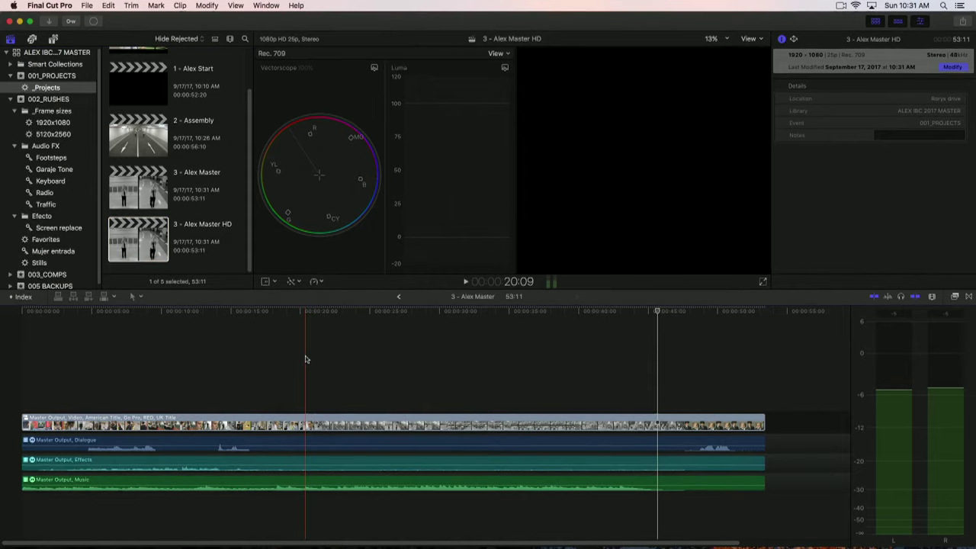